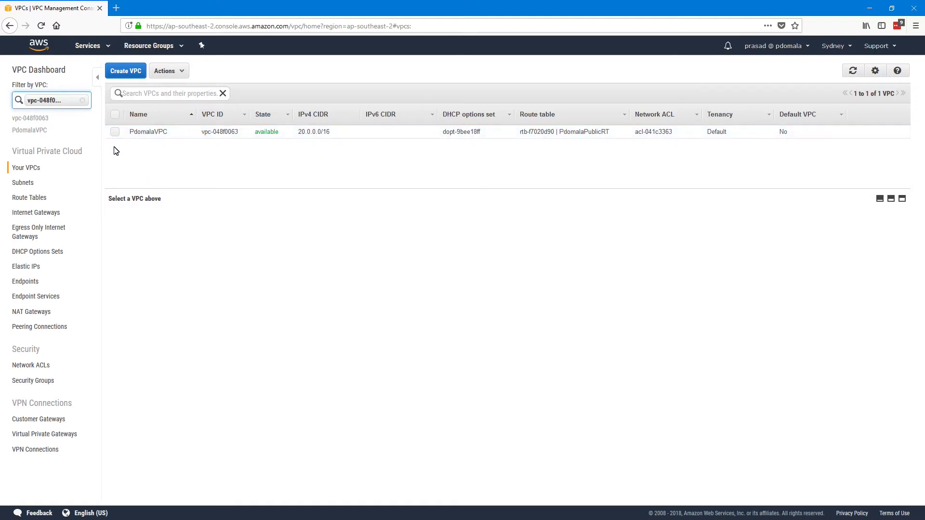
# - Start a new flow log for PdomalaVPC with the filter All and the role FlowLogsRole
pyautogui.click(115, 132)
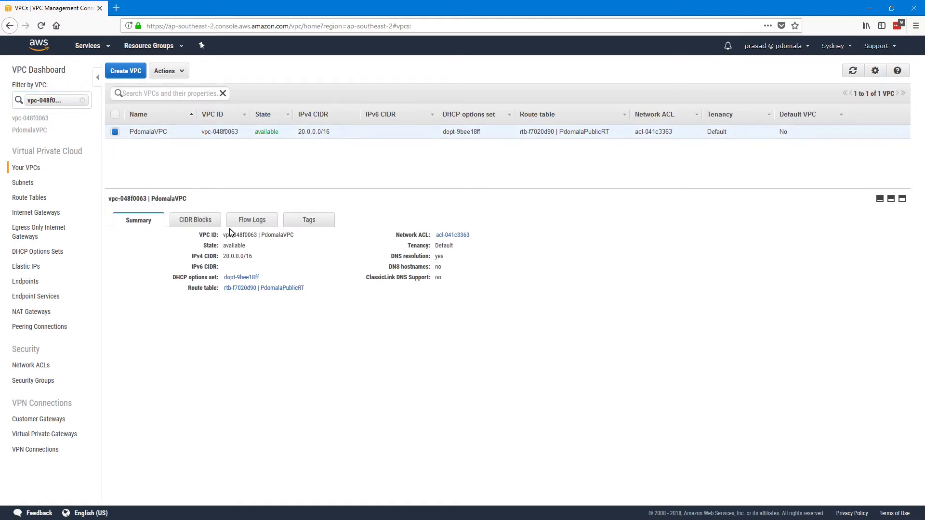
pyautogui.click(260, 222)
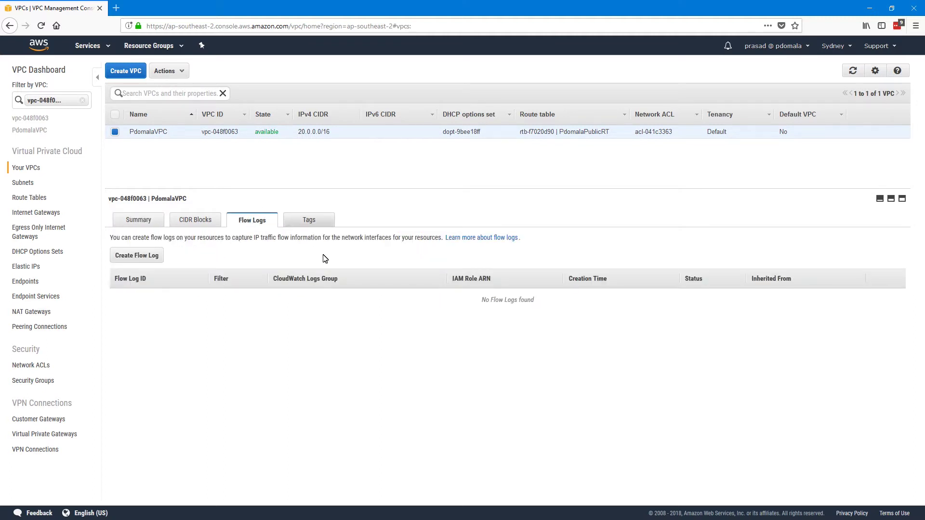
pyautogui.click(140, 260)
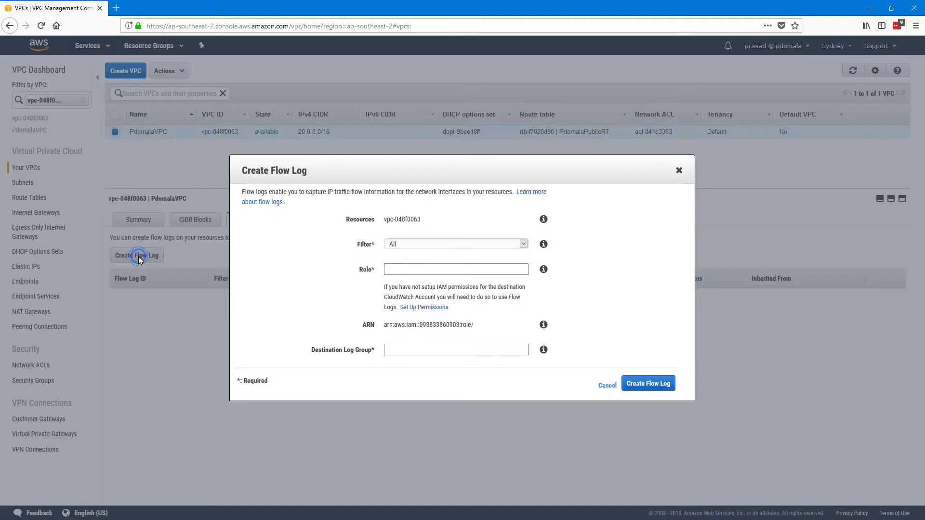
pyautogui.click(420, 246)
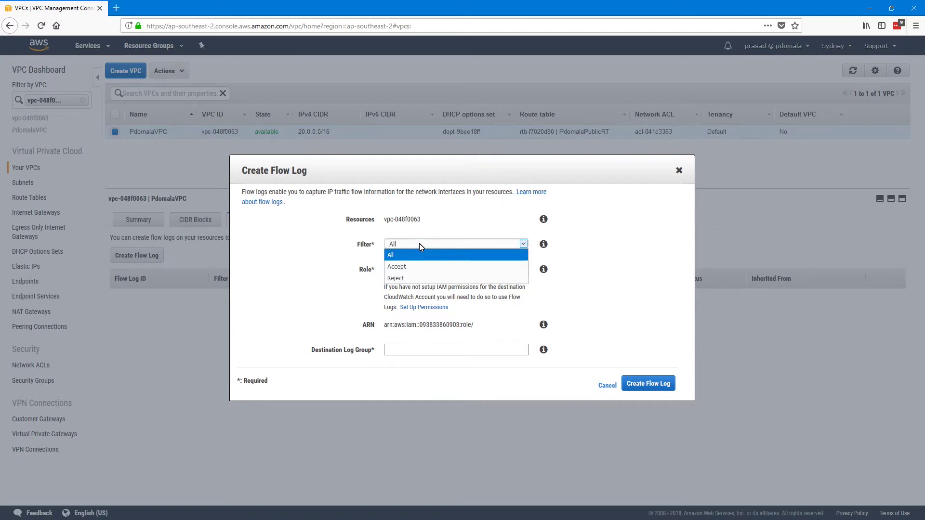
pyautogui.click(395, 256)
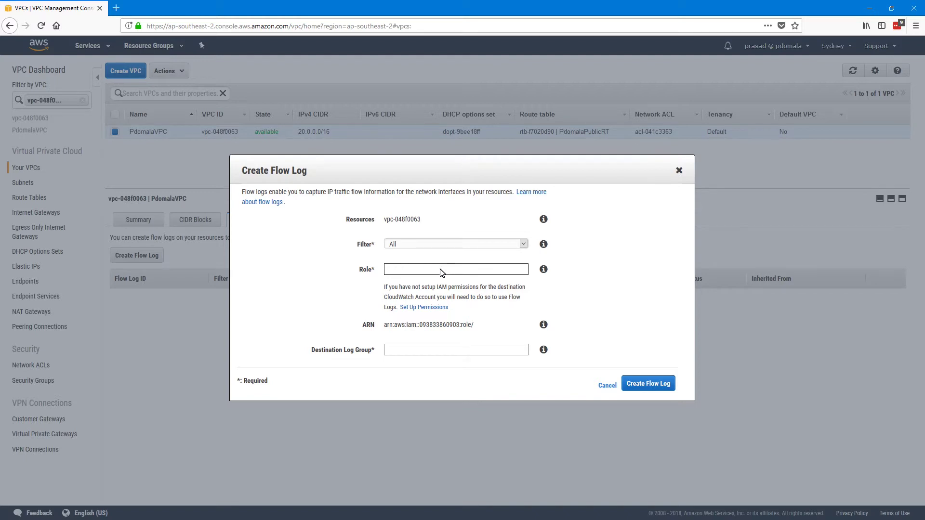
pyautogui.click(441, 270)
pyautogui.write('FlowLogsRole')
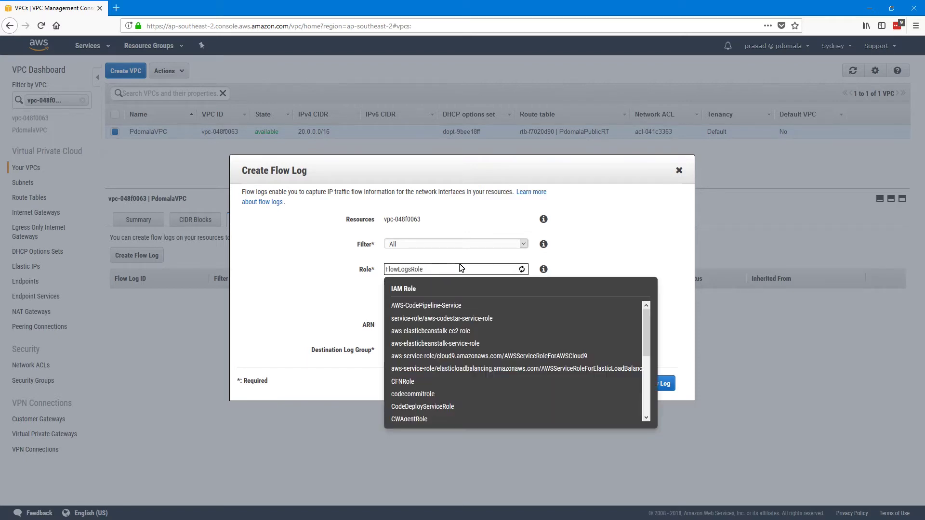
pyautogui.click(592, 254)
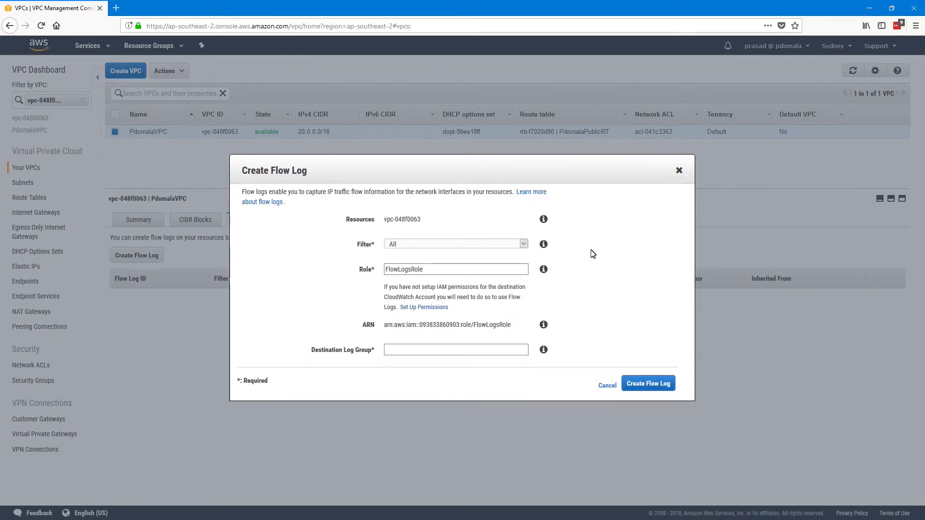
# - Review the policy document for the flow logs IAM role, cancel the permission request and return to the flow log setup
pyautogui.click(435, 310)
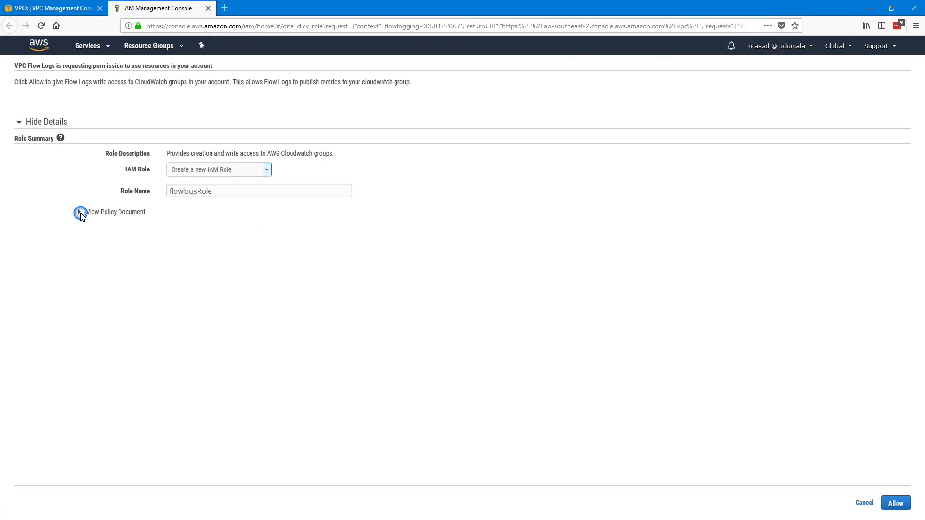
pyautogui.click(81, 218)
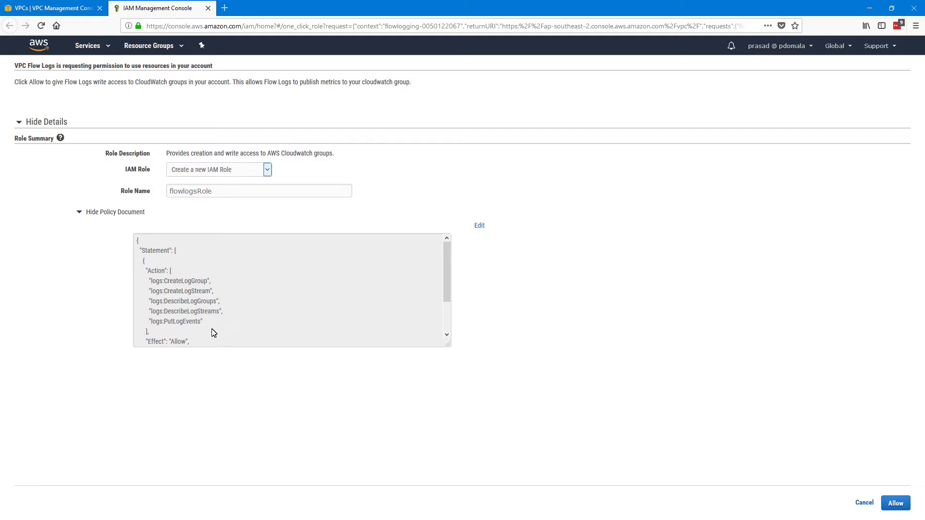
pyautogui.click(864, 503)
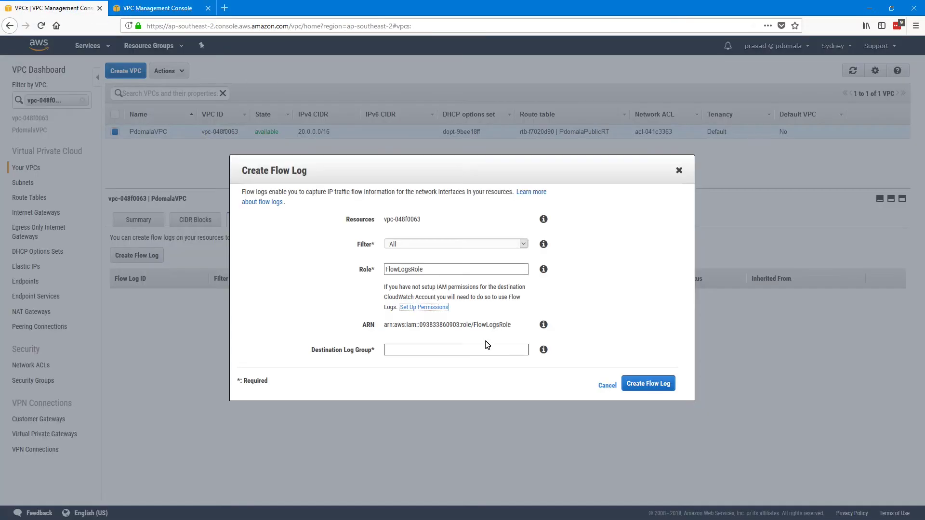
pyautogui.moveTo(438, 269); pyautogui.dragTo(380, 269)
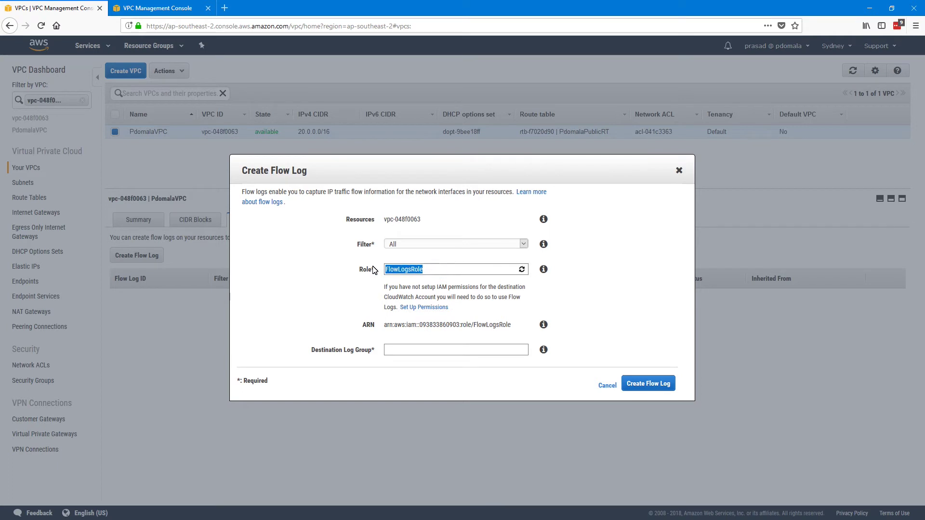
pyautogui.click(345, 295)
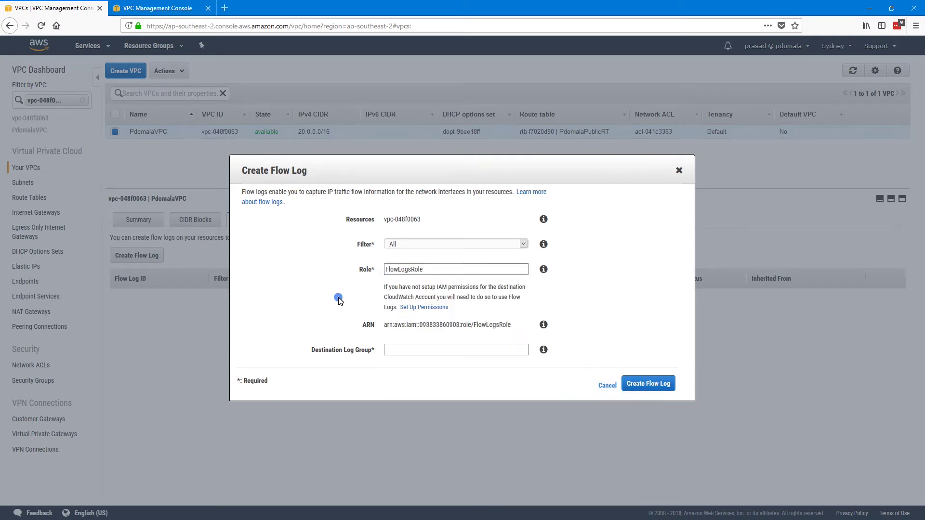
# - Set the destination log group to VPCFlowLogs and create the flow log
pyautogui.click(493, 352)
pyautogui.write('VPCFlowLogs')
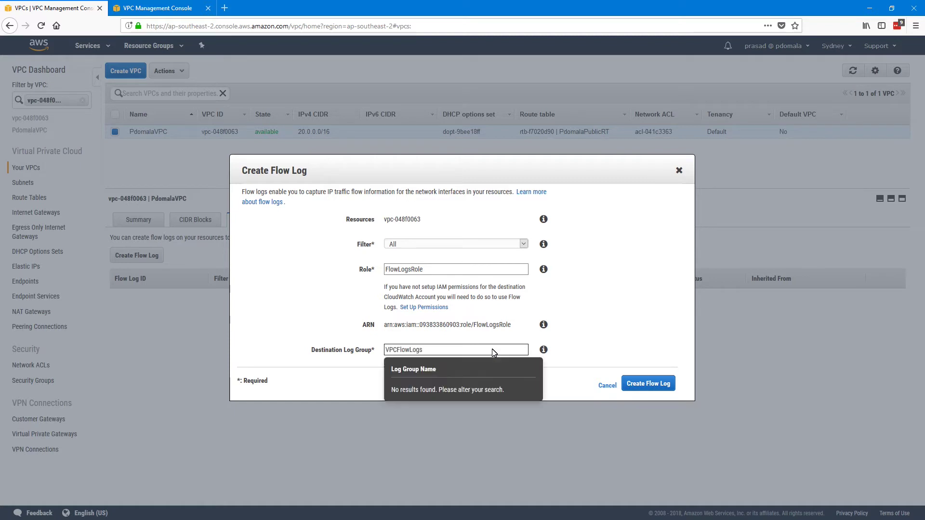
pyautogui.click(607, 340)
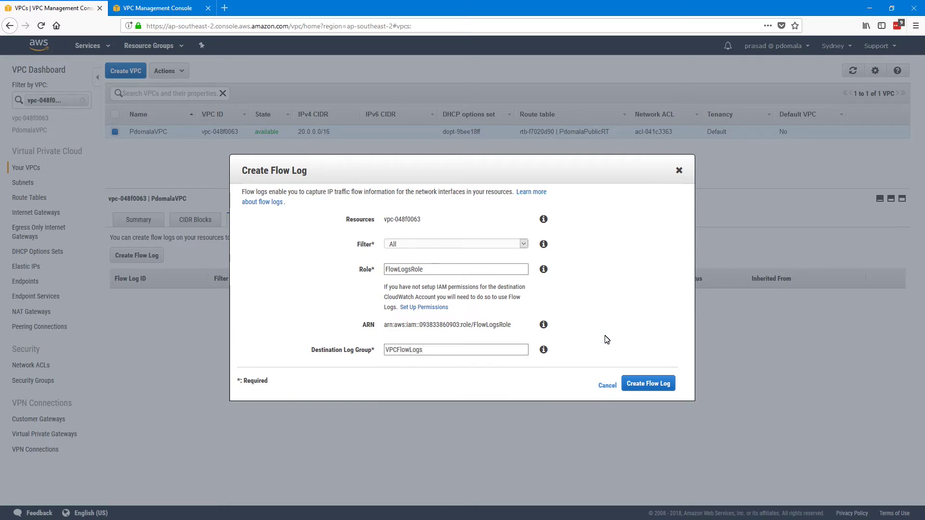
pyautogui.click(643, 382)
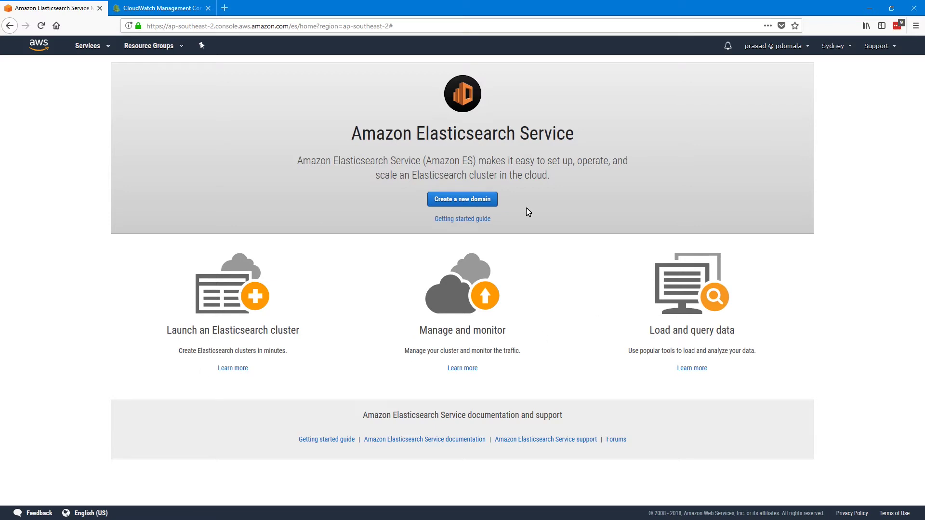
# - Define a new Elasticsearch domain named vpcflowlogs on version 6.2 and proceed to the cluster configuration
pyautogui.click(453, 205)
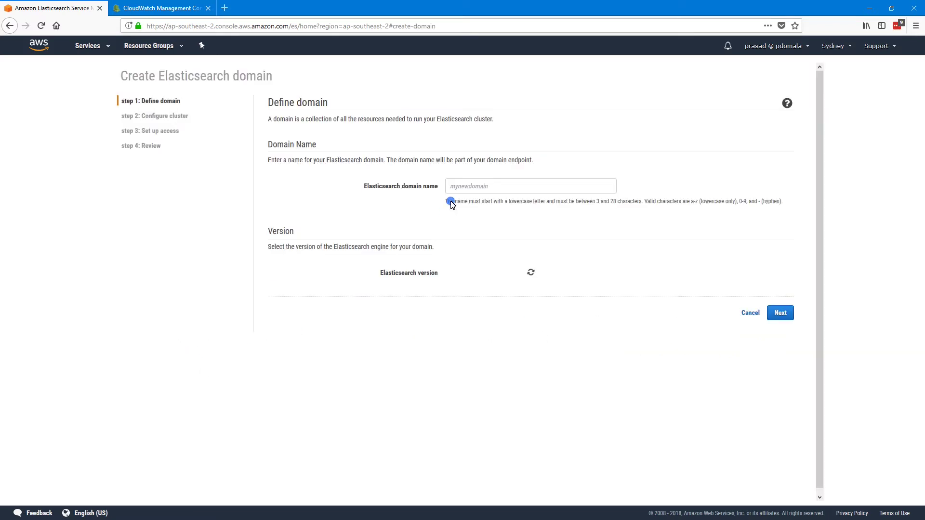
pyautogui.click(509, 188)
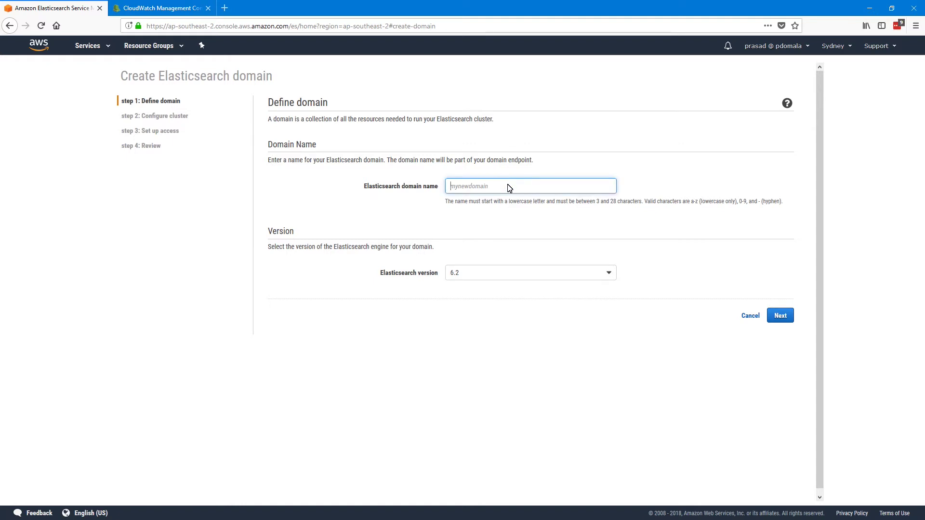
pyautogui.write('vpcflowlogs')
pyautogui.click(490, 274)
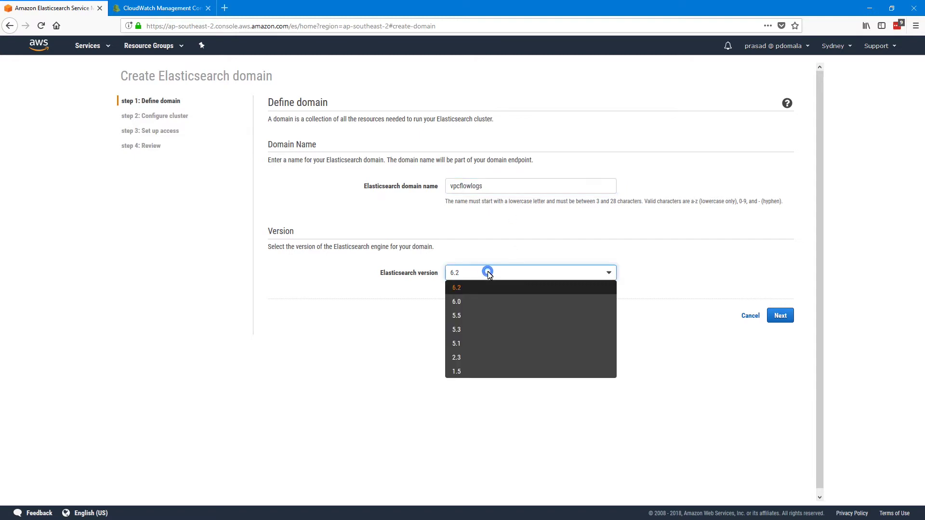
pyautogui.click(650, 237)
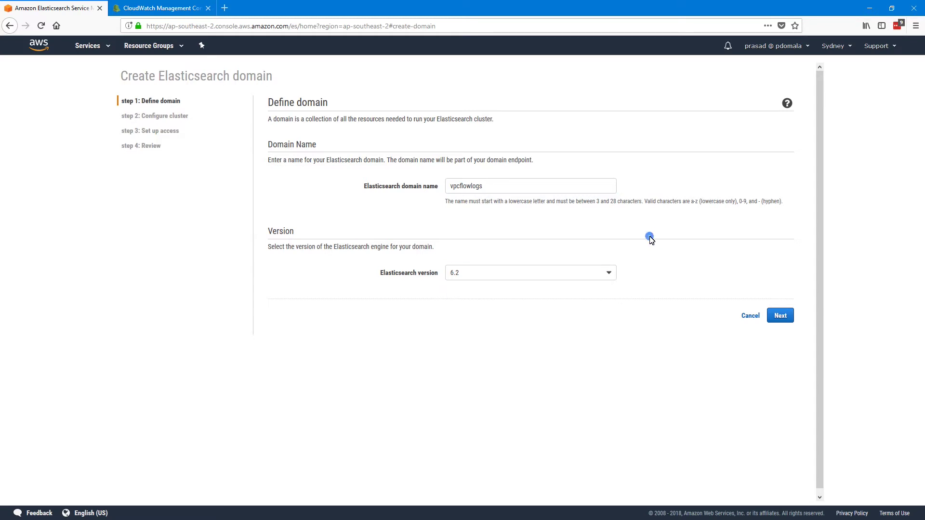
pyautogui.click(780, 317)
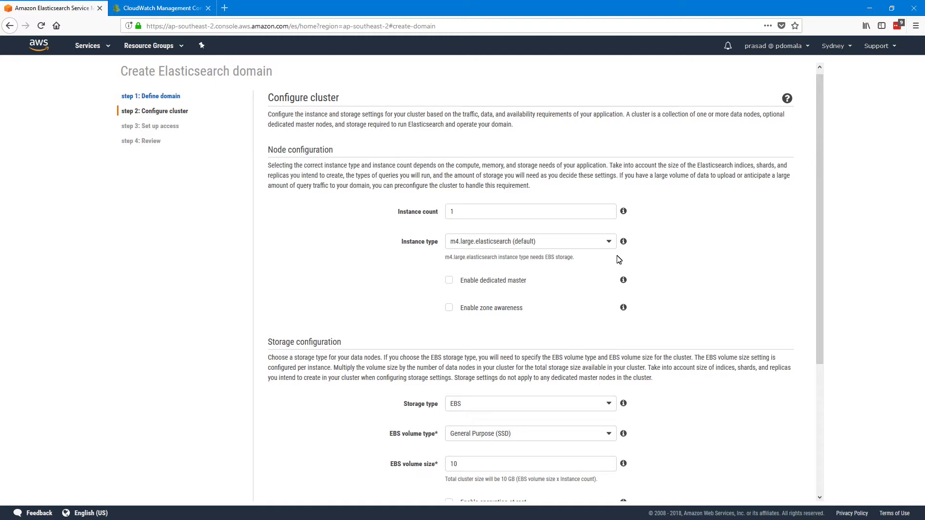
# - Keep the instance count at 1 and set the cluster's instance type to t2.medium.elasticsearch
pyautogui.click(513, 218)
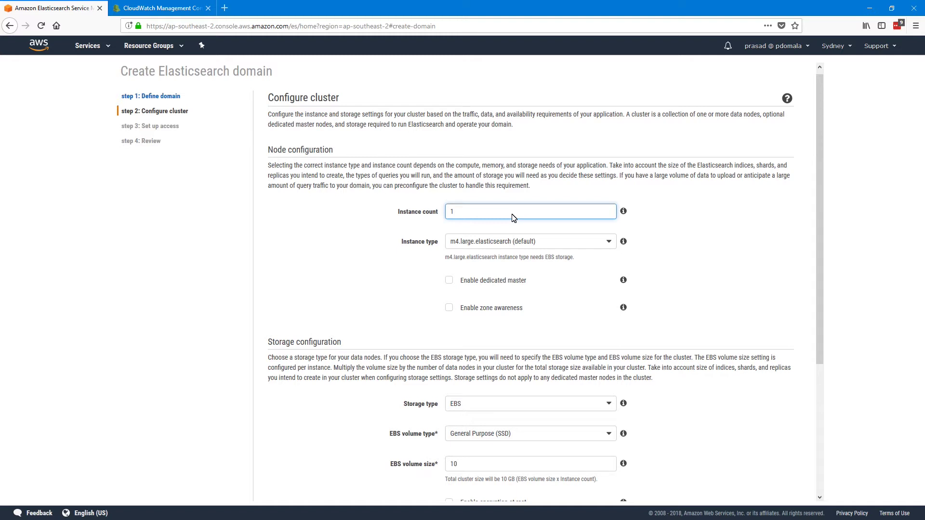
pyautogui.click(530, 242)
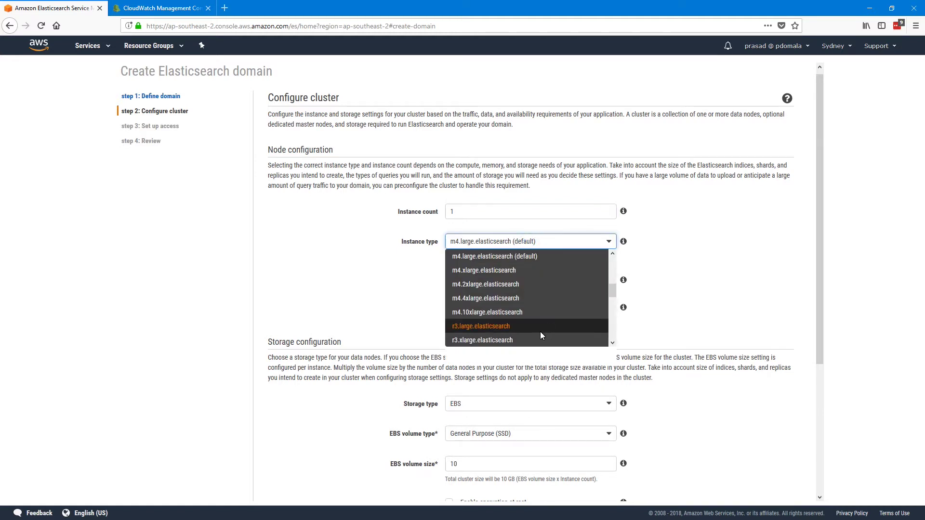
pyautogui.scroll(3, 540, 335)
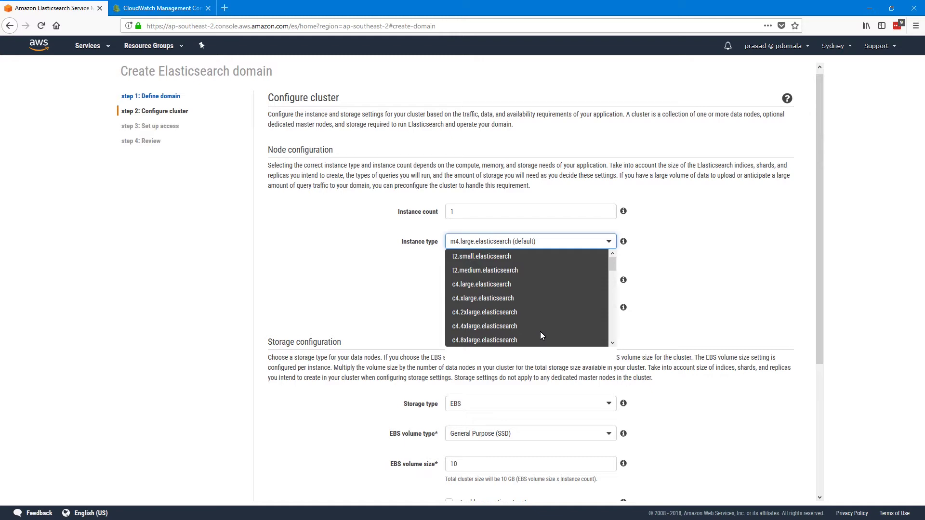
pyautogui.click(507, 273)
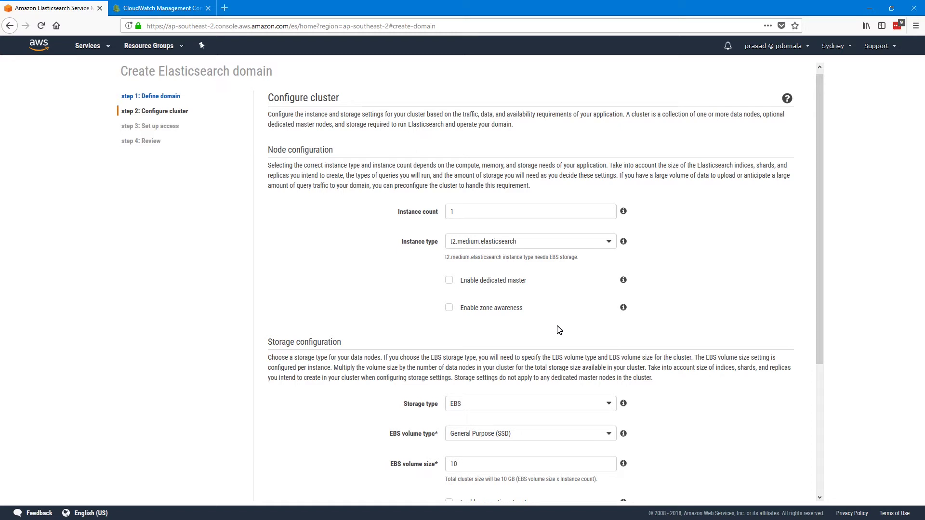
# - Keep the storage as a 10 GB General Purpose (SSD) EBS volume and proceed to the access setup
pyautogui.scroll(-4, 375, 231)
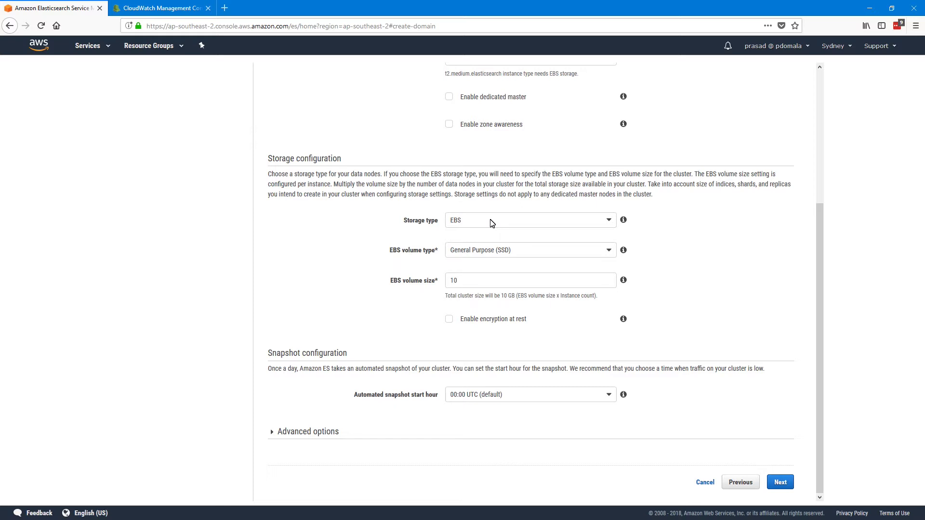
pyautogui.click(504, 254)
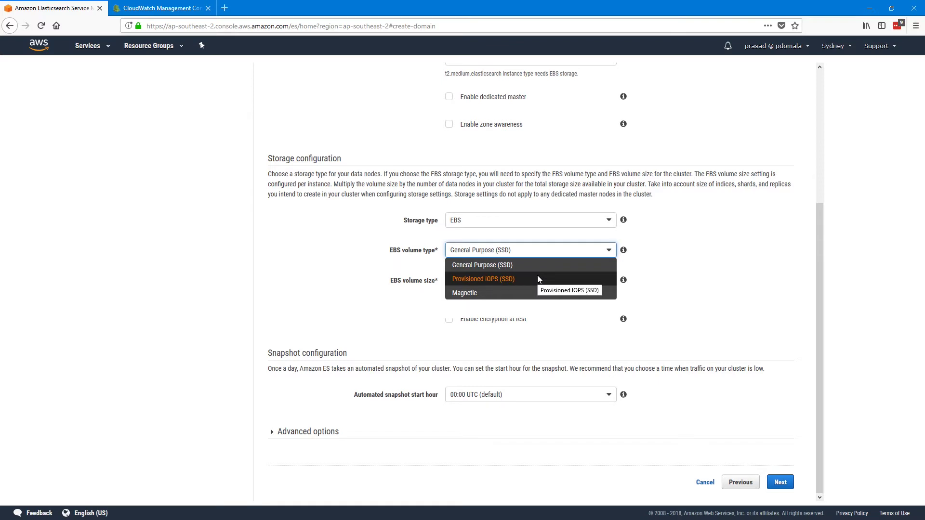
pyautogui.click(360, 327)
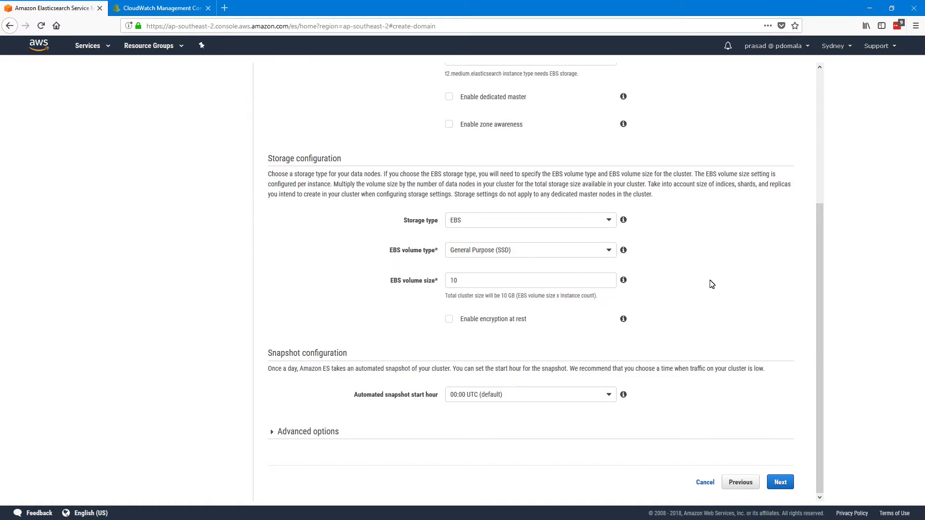
pyautogui.doubleClick(470, 282)
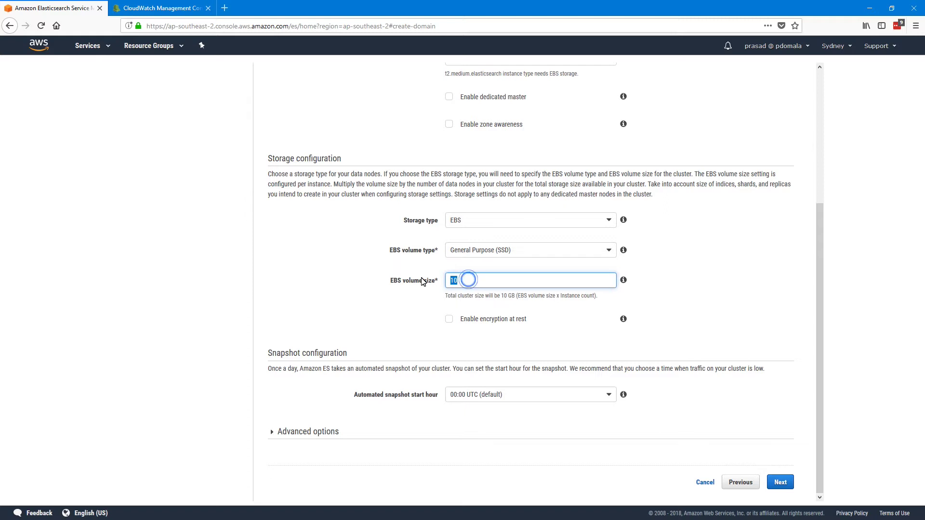
pyautogui.click(339, 308)
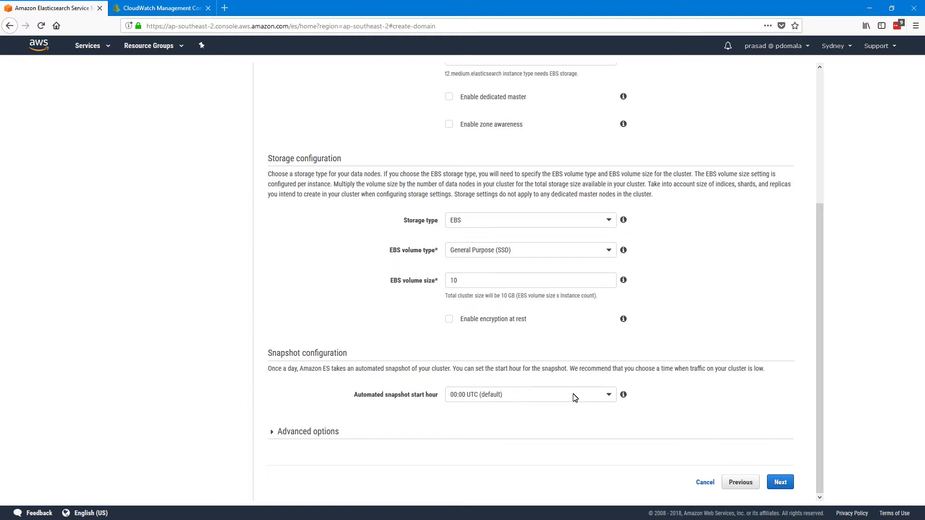
pyautogui.click(780, 482)
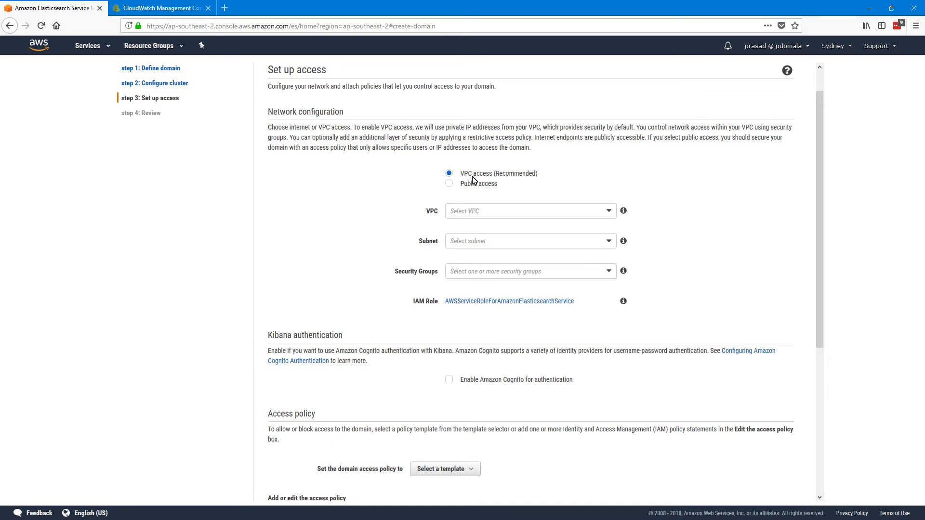
# - Set the domain's network configuration to Public access and leave Amazon Cognito authentication disabled
pyautogui.click(493, 215)
pyautogui.click(641, 178)
pyautogui.click(449, 185)
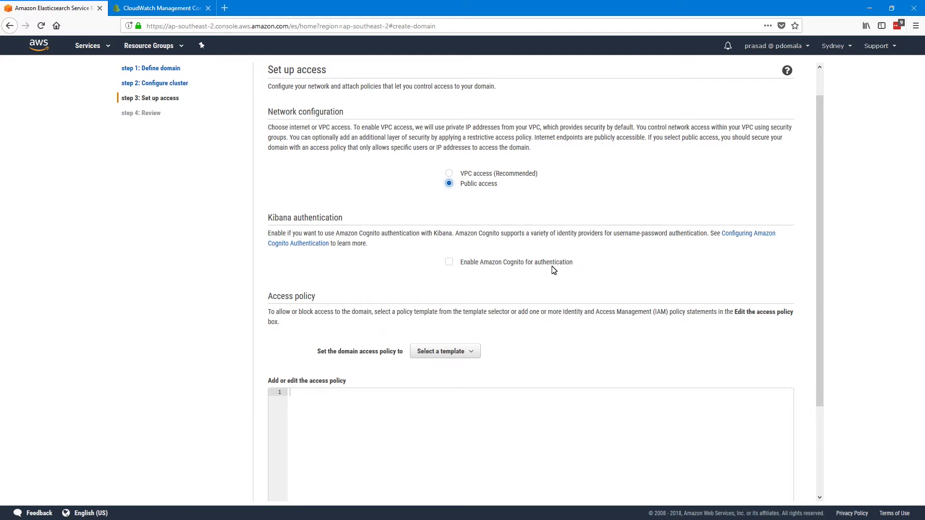
pyautogui.click(449, 262)
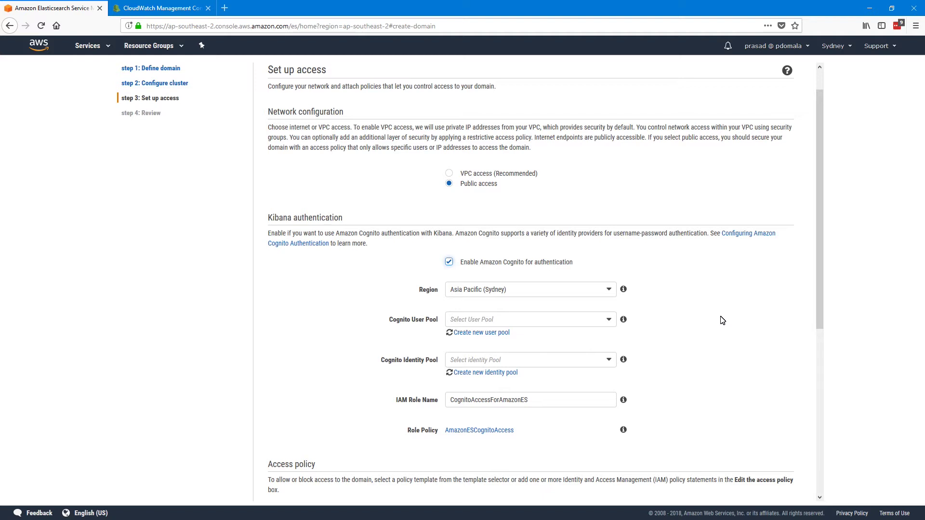
pyautogui.click(449, 262)
# - Set the domain access policy to the template allowing access from specific IPs, with 60.240.197.43 as the permitted address
pyautogui.scroll(-3, 624, 256)
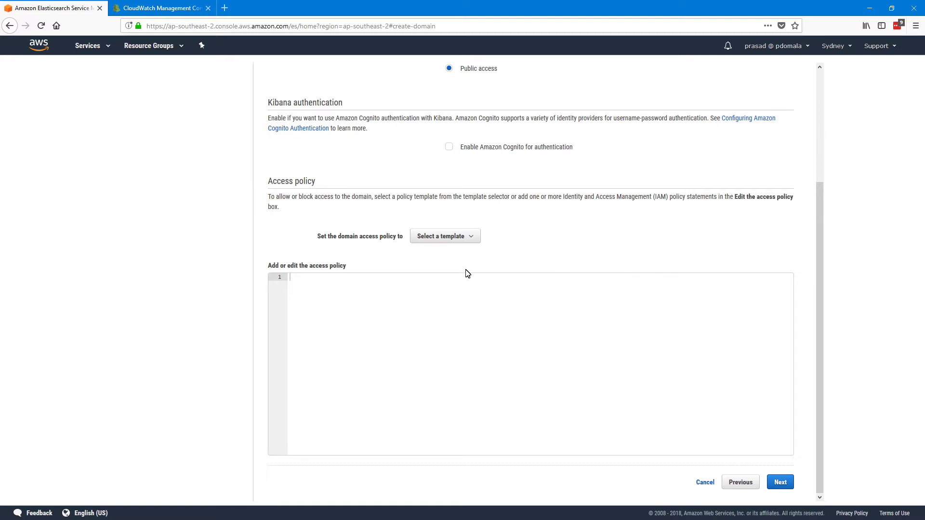
pyautogui.click(457, 240)
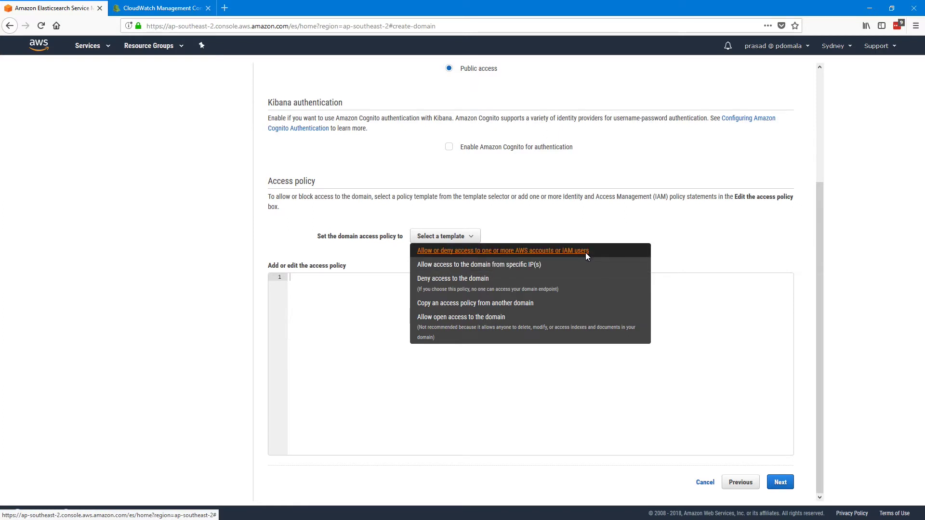
pyautogui.click(492, 267)
pyautogui.click(414, 165)
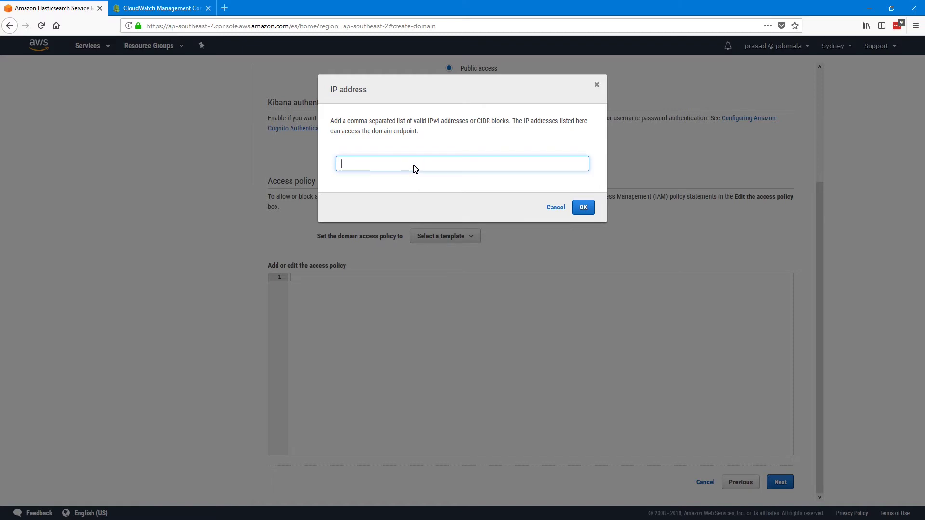
pyautogui.write('60.240.197.43')
pyautogui.click(584, 208)
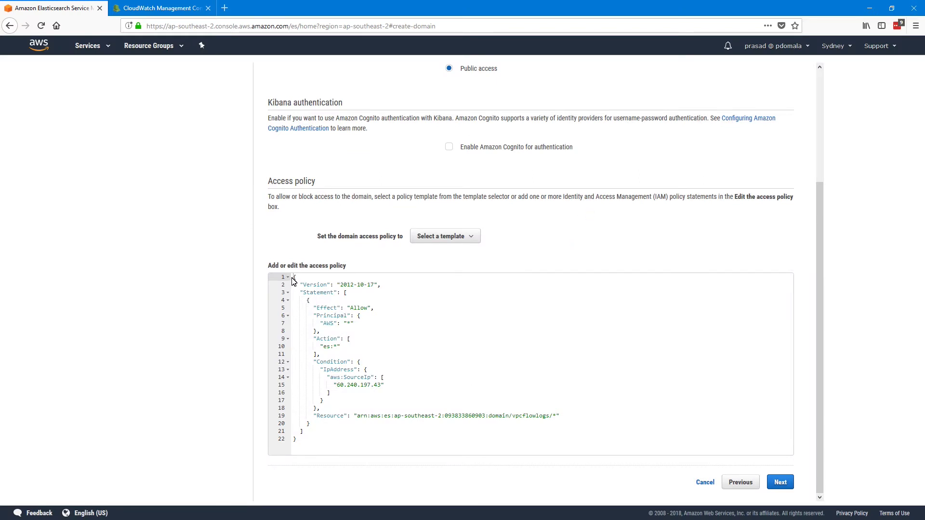
# - Check the source IP, resource and action in the generated access policy, and proceed to the domain review
pyautogui.moveTo(292, 277); pyautogui.dragTo(303, 442)
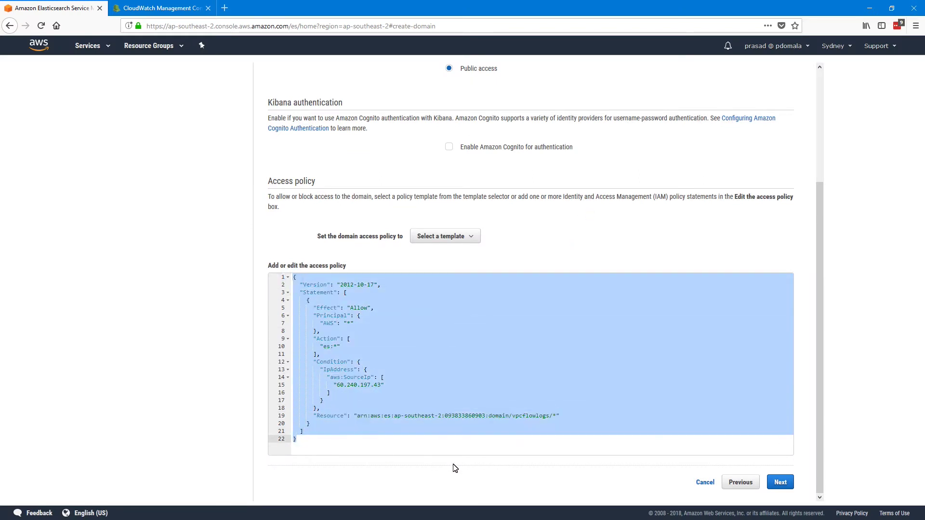
pyautogui.click(339, 379)
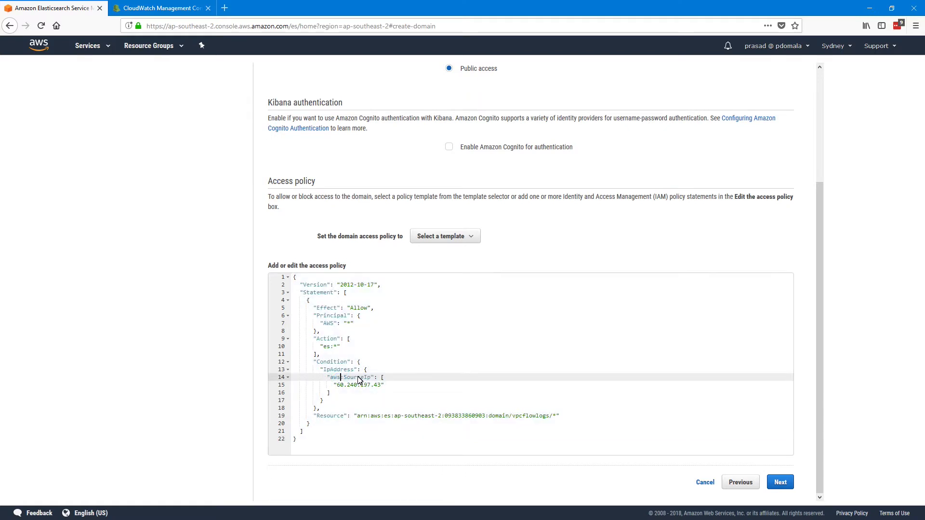
pyautogui.moveTo(333, 385); pyautogui.dragTo(380, 385)
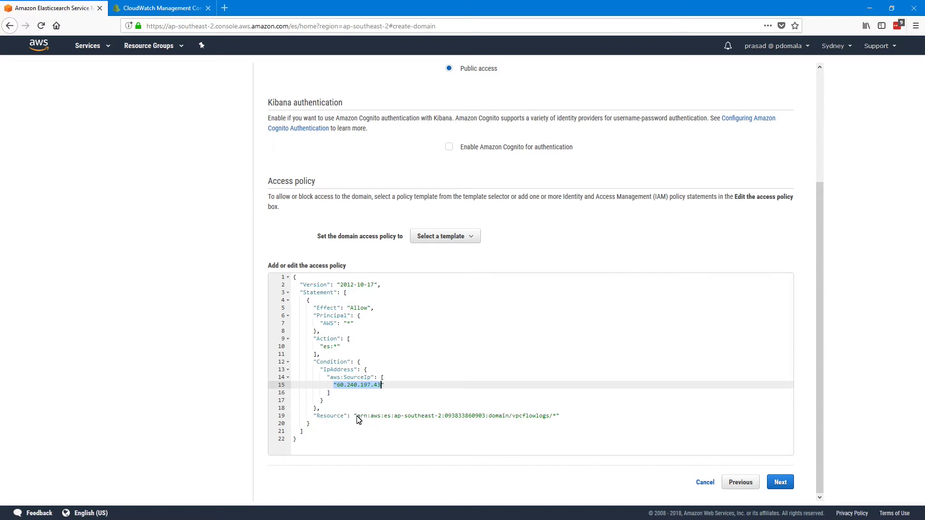
pyautogui.moveTo(356, 416); pyautogui.dragTo(557, 417)
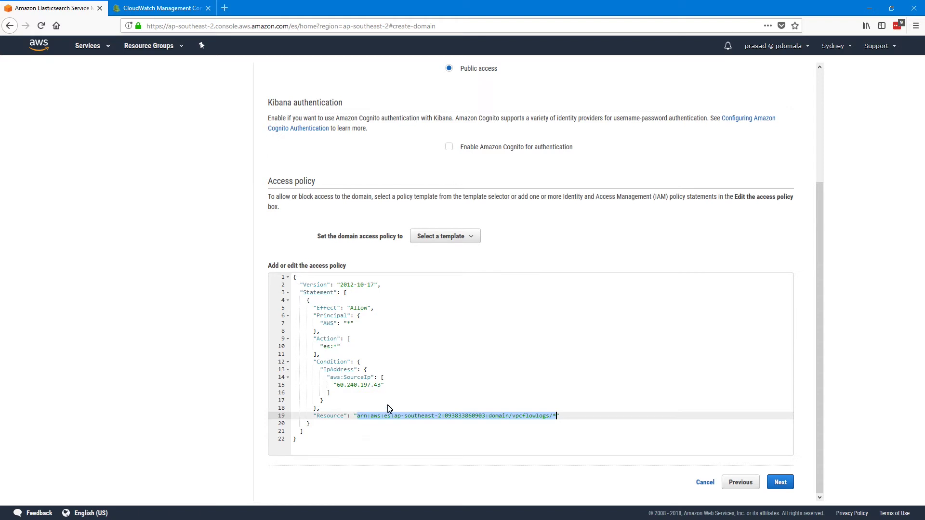
pyautogui.click(389, 347)
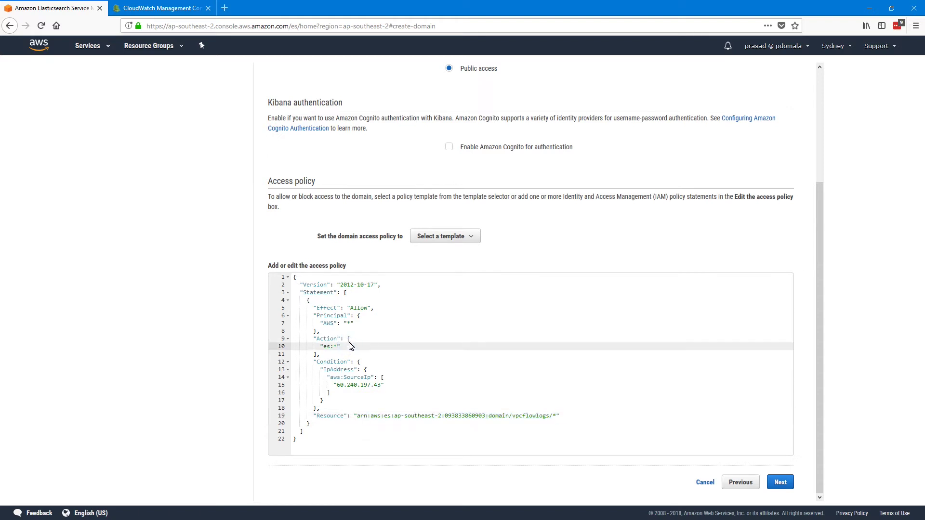
pyautogui.click(780, 483)
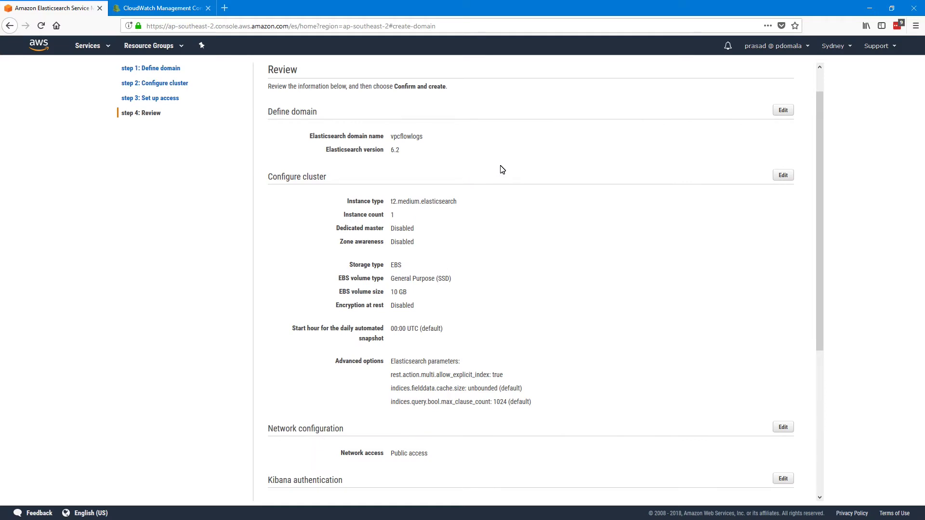
# - Review the domain settings through to the access policy and confirm the creation of the vpcflowlogs domain
pyautogui.scroll(-3, 496, 317)
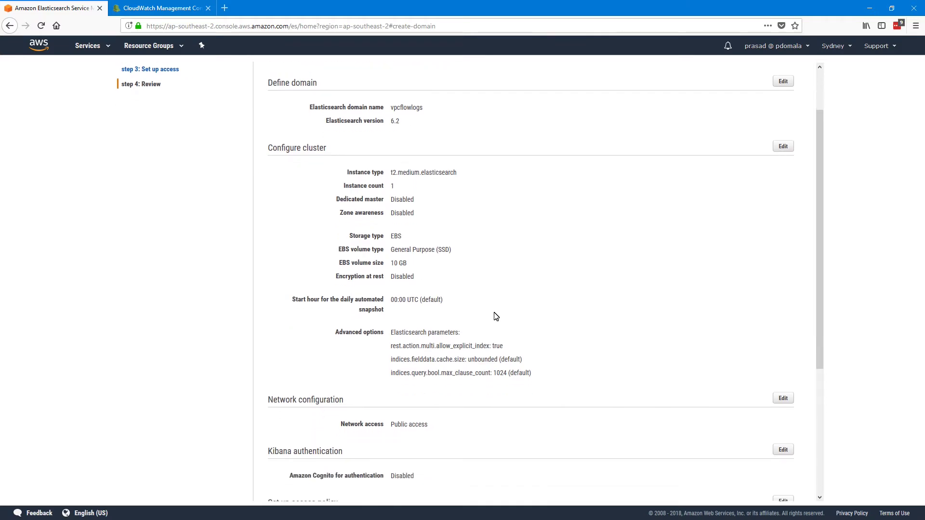
pyautogui.scroll(-2, 496, 316)
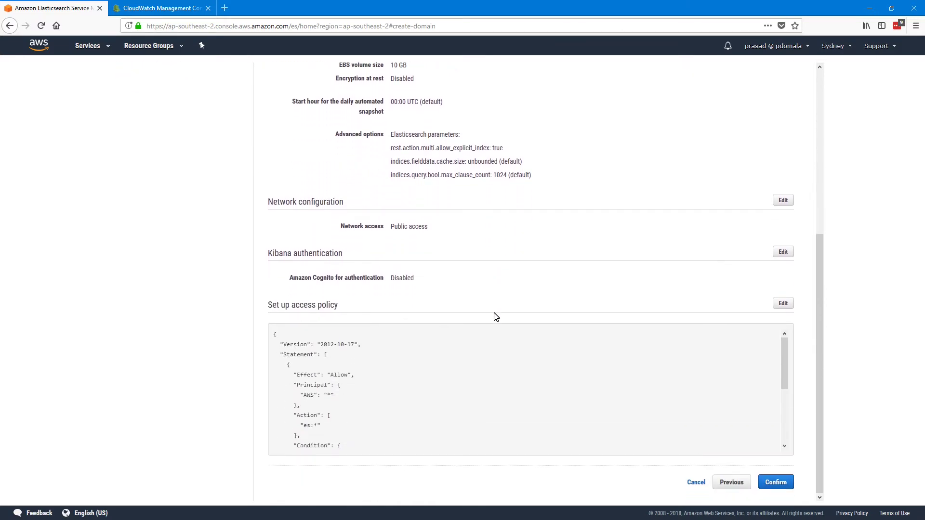
pyautogui.click(776, 484)
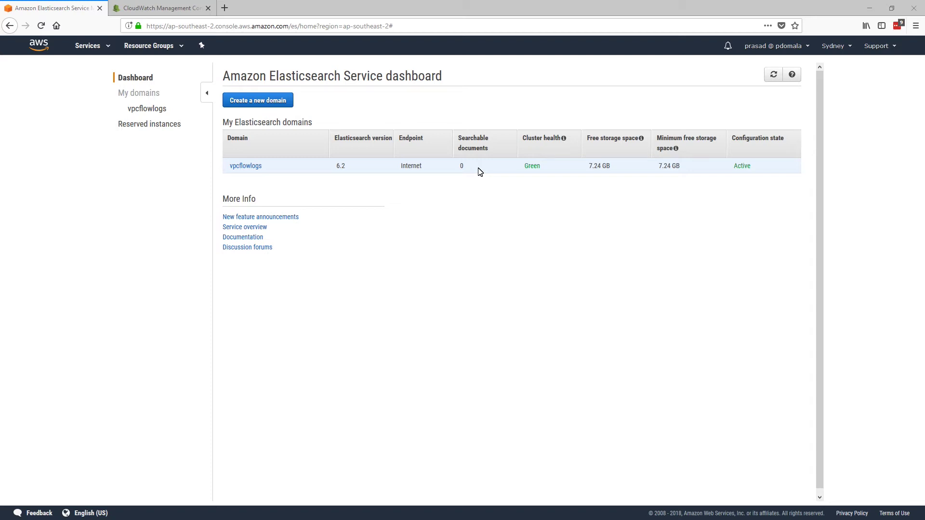
# - Open the vpcflowlogs domain overview and examine its endpoint and Kibana URLs
pyautogui.click(245, 167)
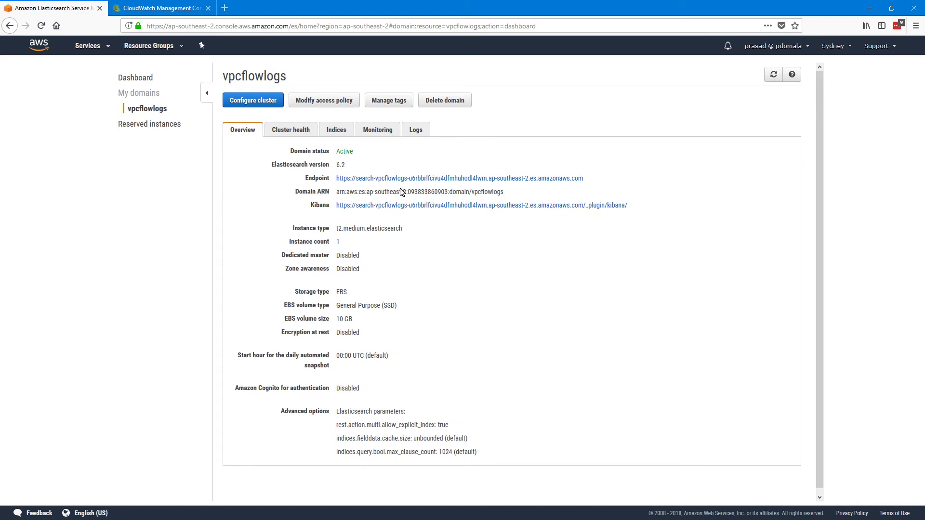
pyautogui.moveTo(609, 178); pyautogui.dragTo(337, 179)
pyautogui.moveTo(639, 206); pyautogui.dragTo(337, 217)
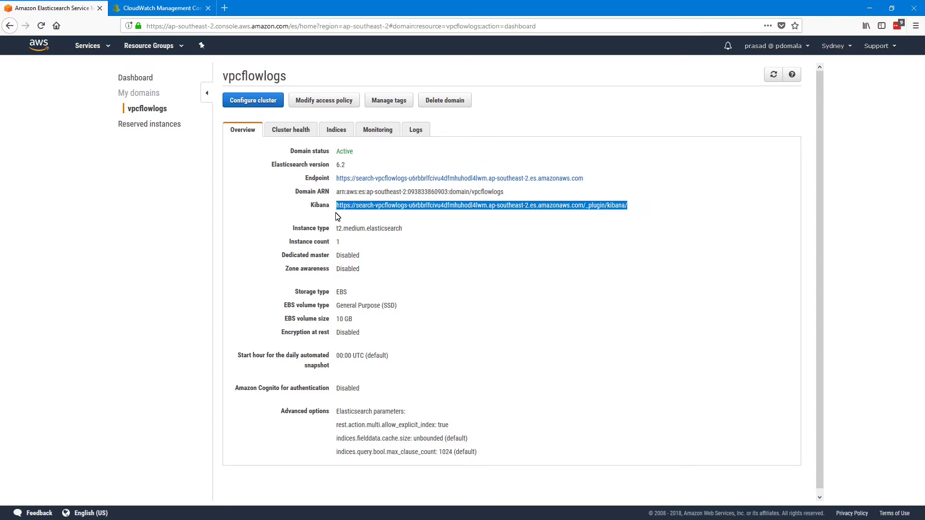
pyautogui.click(495, 235)
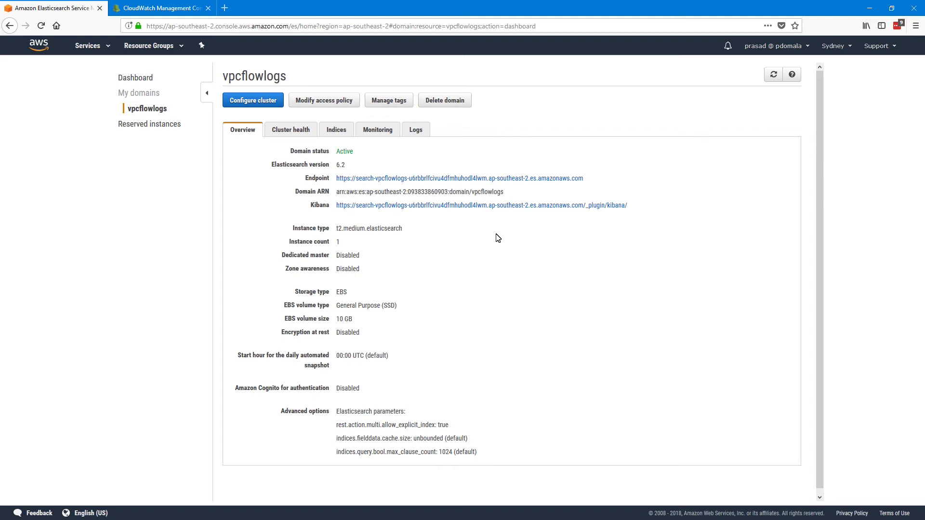
# - Switch to the CloudWatch log groups and start streaming the VPCFlowLogs group to Amazon Elasticsearch Service
pyautogui.click(159, 8)
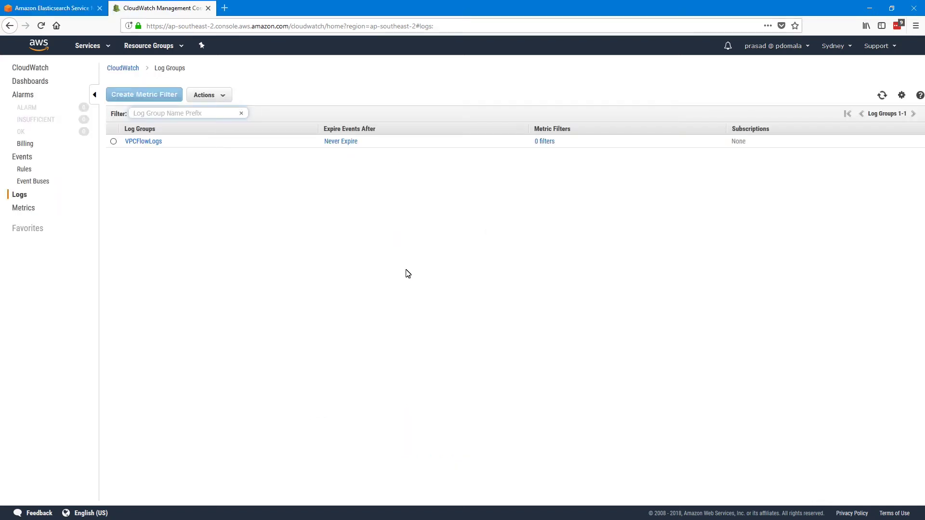
pyautogui.click(147, 142)
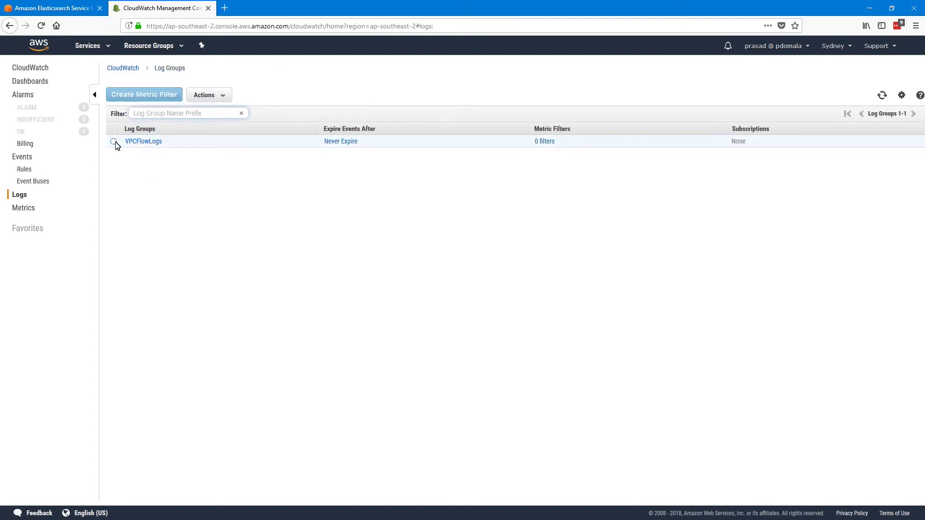
pyautogui.click(114, 142)
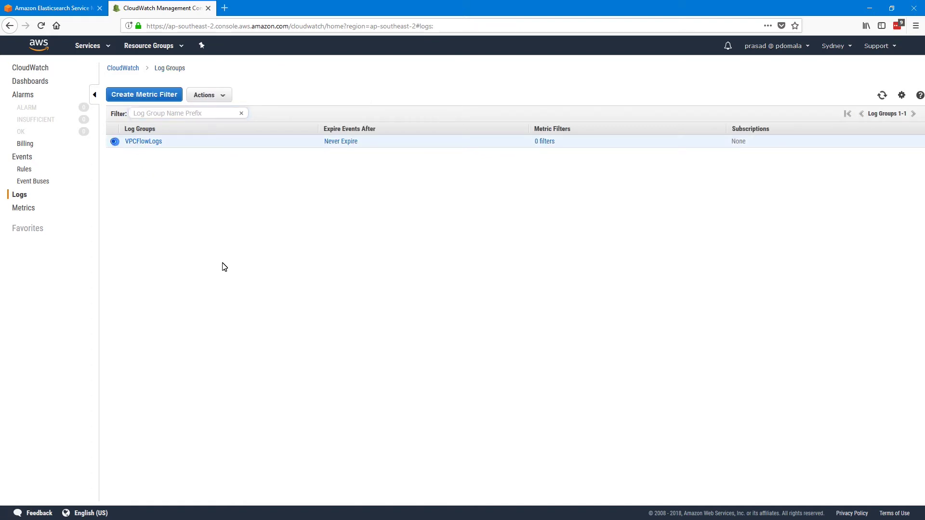
pyautogui.click(222, 96)
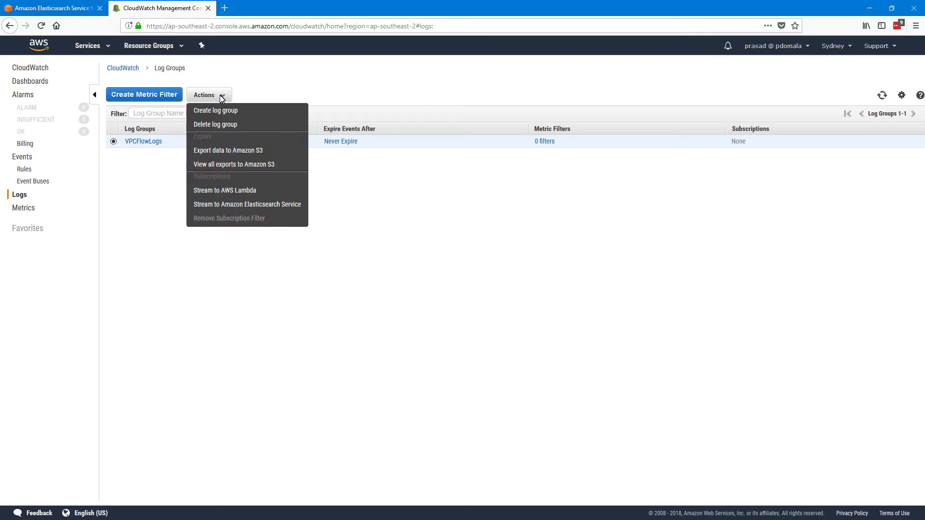
pyautogui.click(208, 205)
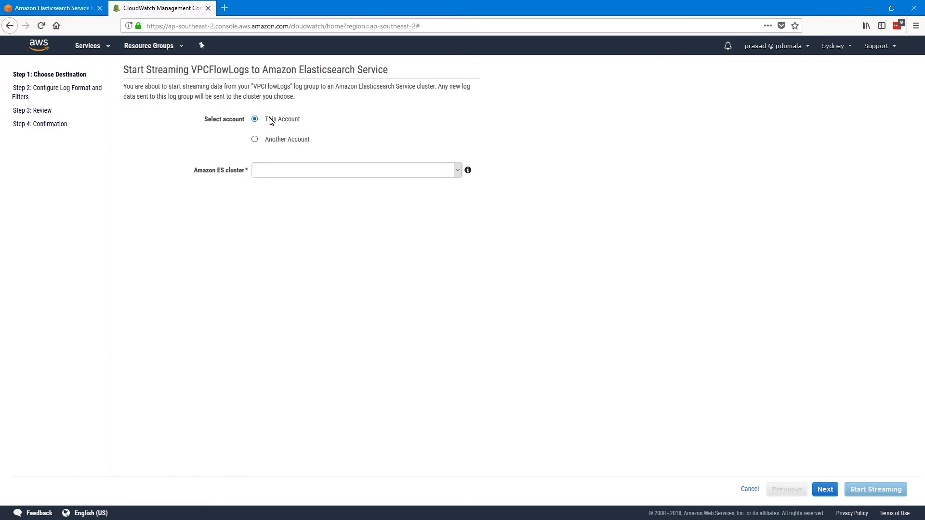
# - Try the Another Account destination and look up the ARN and endpoint of the vpcflowlogs domain in its overview
pyautogui.click(309, 175)
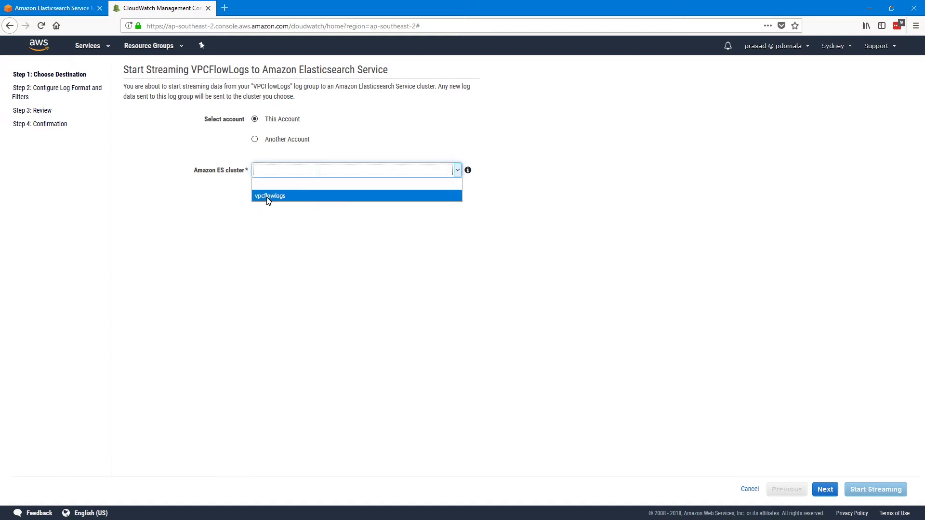
pyautogui.click(266, 248)
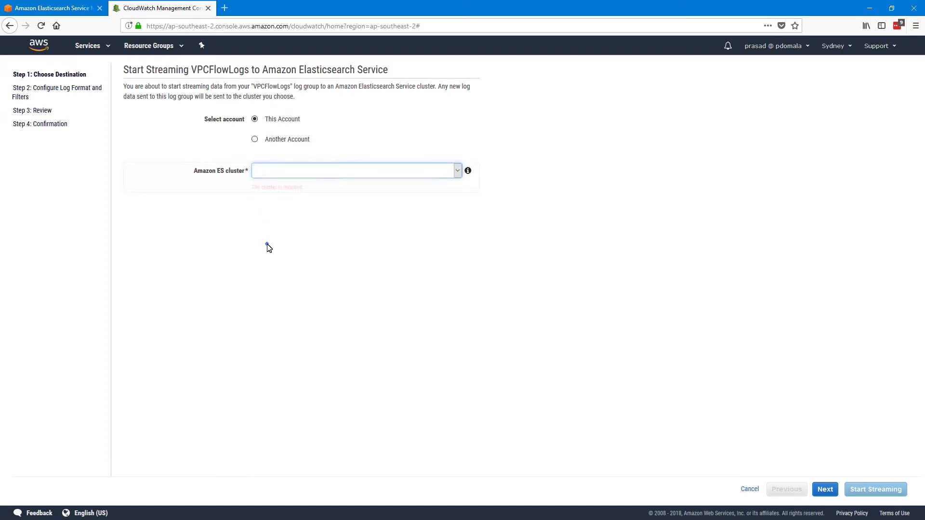
pyautogui.click(282, 144)
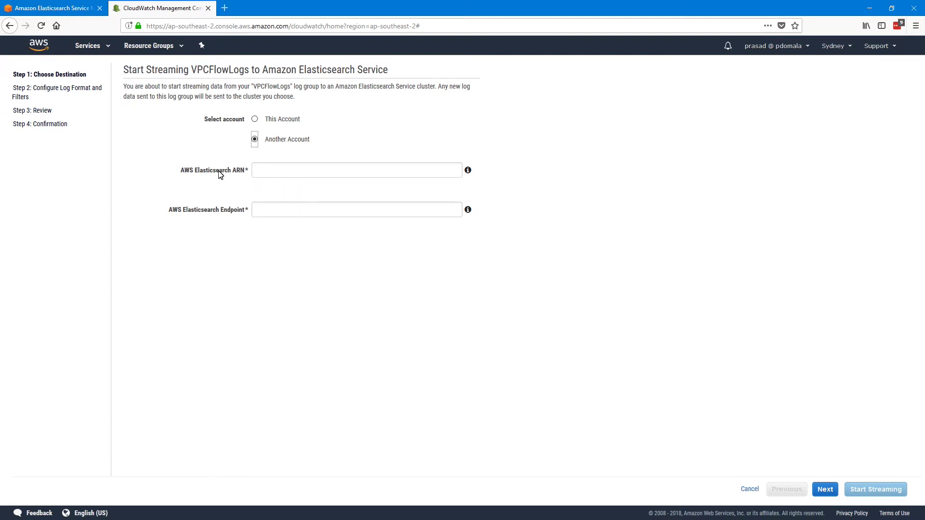
pyautogui.click(63, 8)
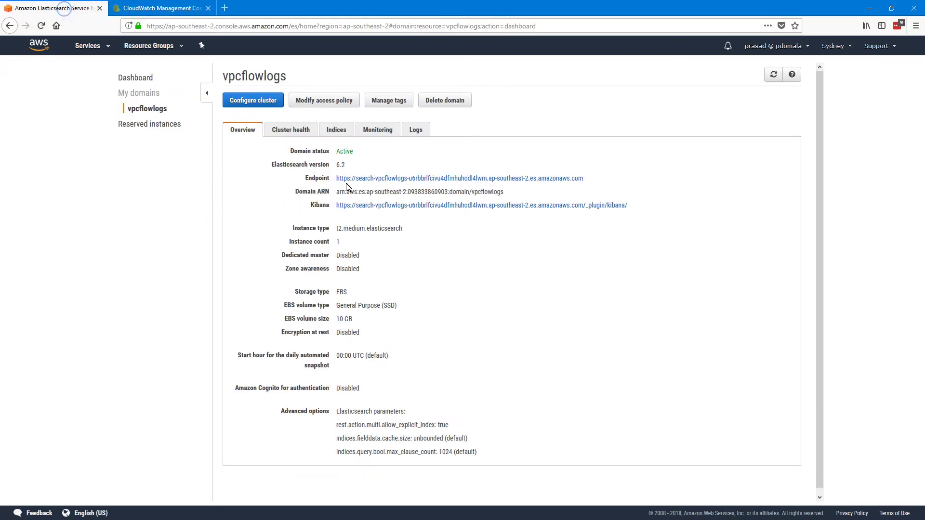
pyautogui.moveTo(513, 195); pyautogui.dragTo(332, 196)
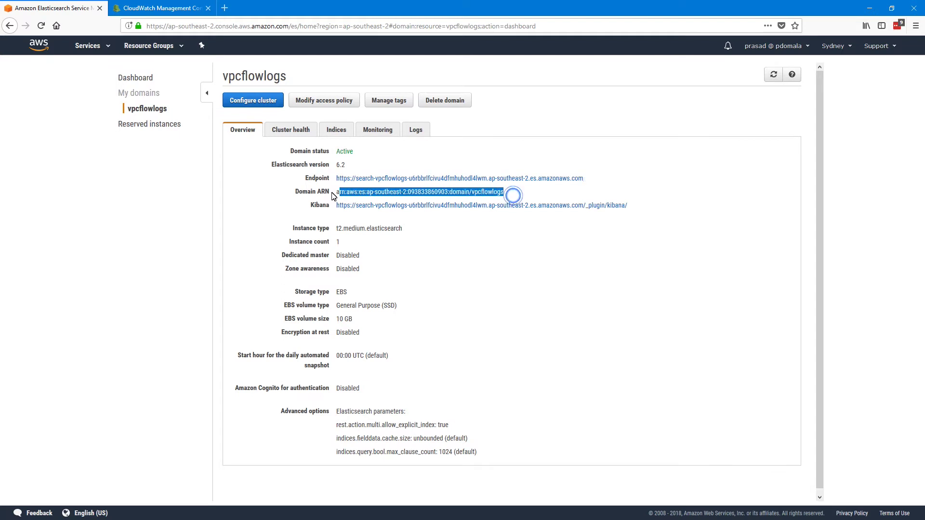
pyautogui.moveTo(594, 178); pyautogui.dragTo(355, 183)
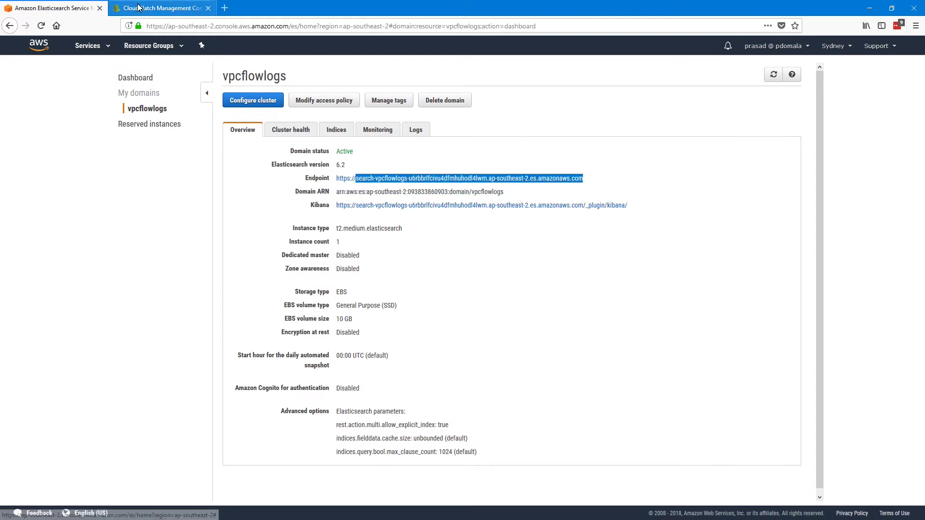
pyautogui.click(138, 7)
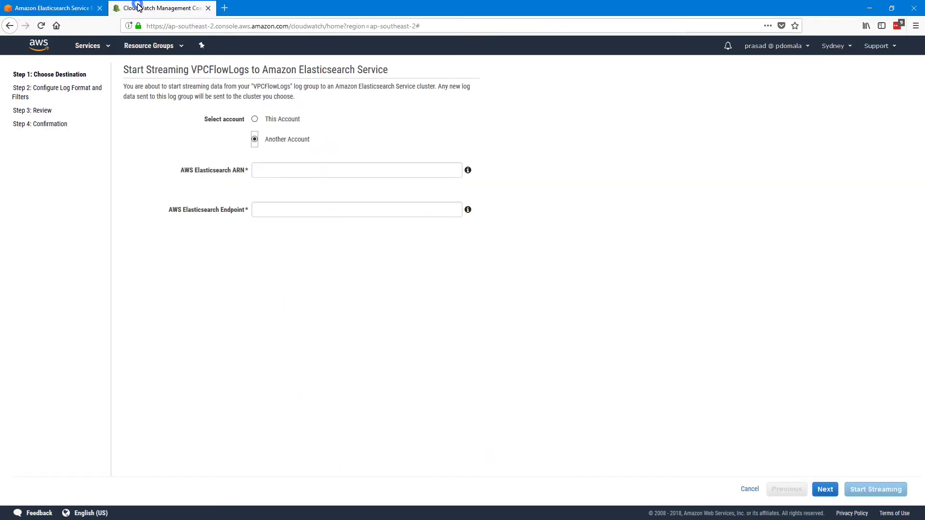
# - Set the streaming destination to This Account with vpcflowlogs as the Amazon ES cluster
pyautogui.click(255, 120)
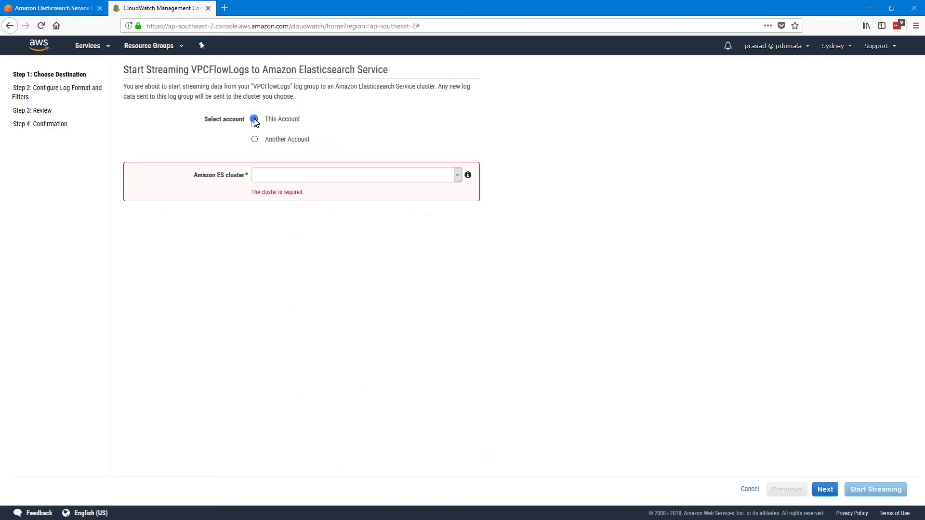
pyautogui.click(301, 176)
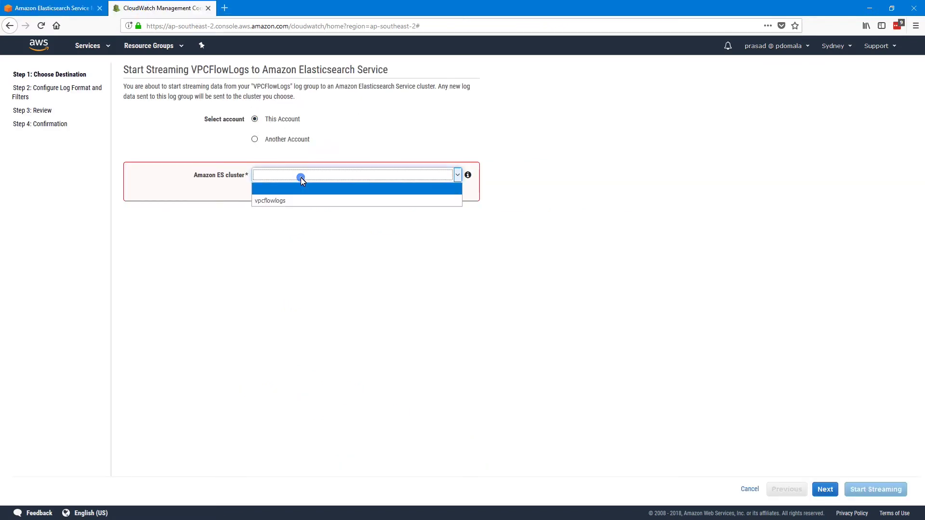
pyautogui.click(291, 201)
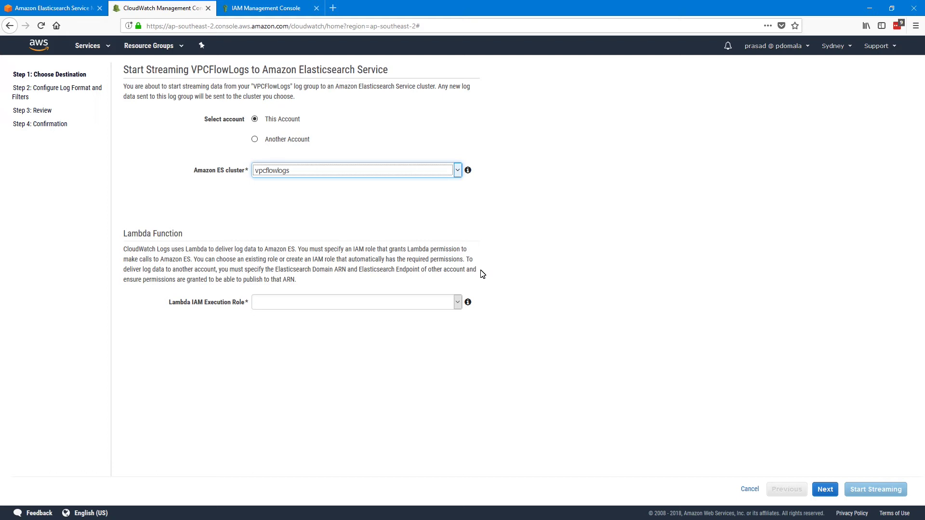
# - Create a new IAM role named lambda_elasticsearch_execution as the Lambda execution role, reviewing its policy document before allowing it
pyautogui.click(288, 305)
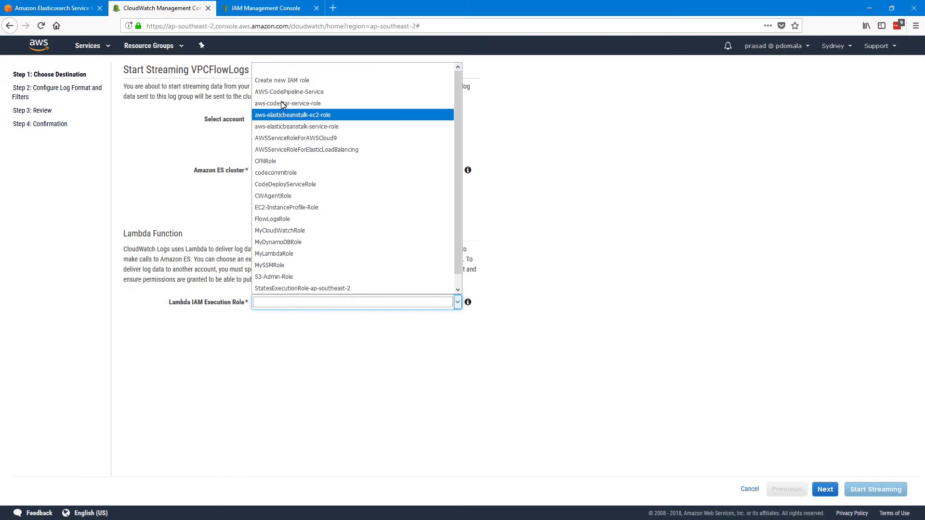
pyautogui.click(279, 81)
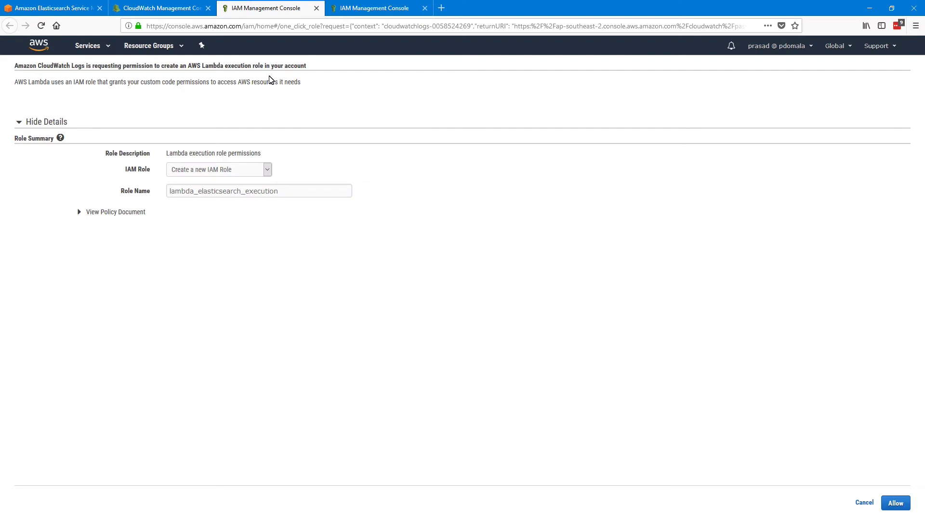
pyautogui.moveTo(290, 193); pyautogui.dragTo(151, 192)
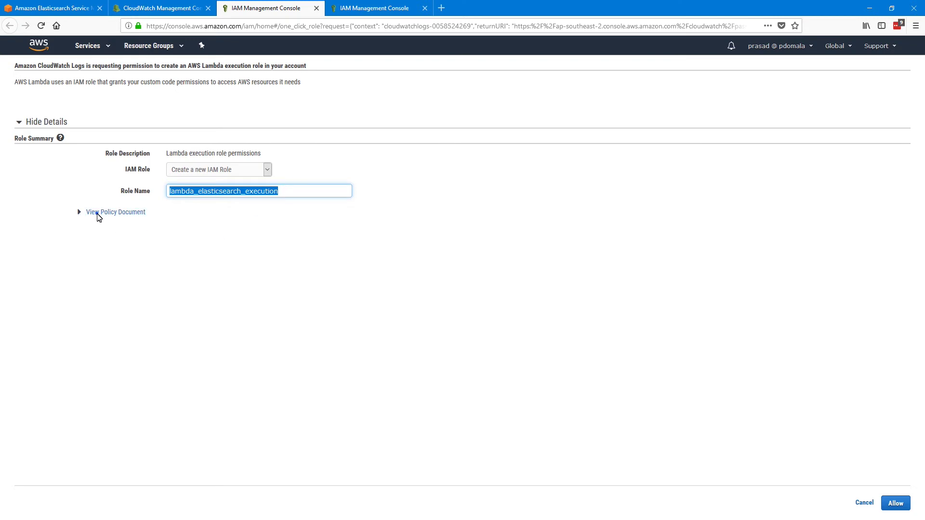
pyautogui.click(99, 217)
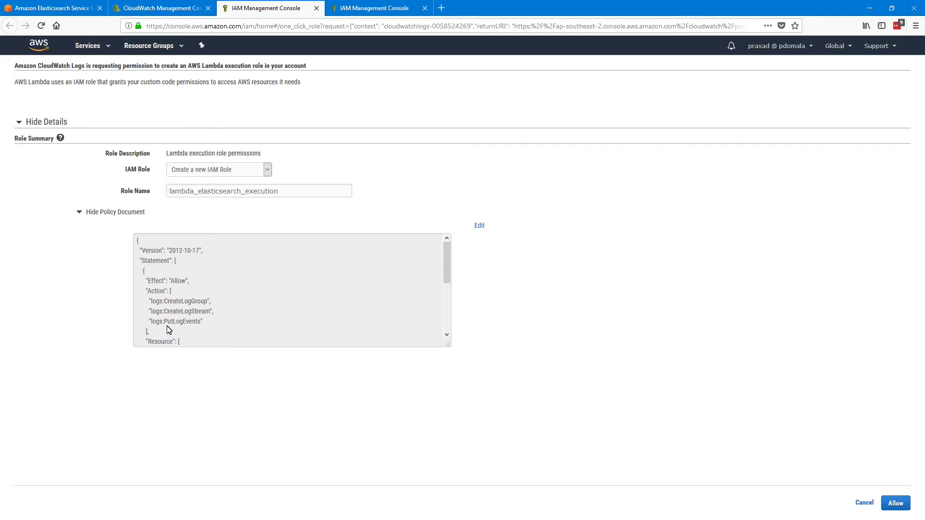
pyautogui.scroll(-4, 224, 313)
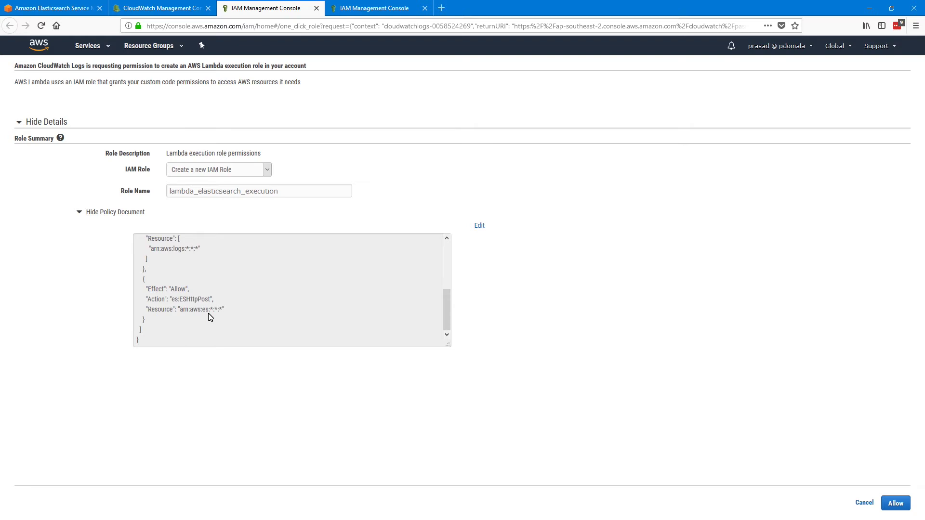
pyautogui.scroll(4, 210, 317)
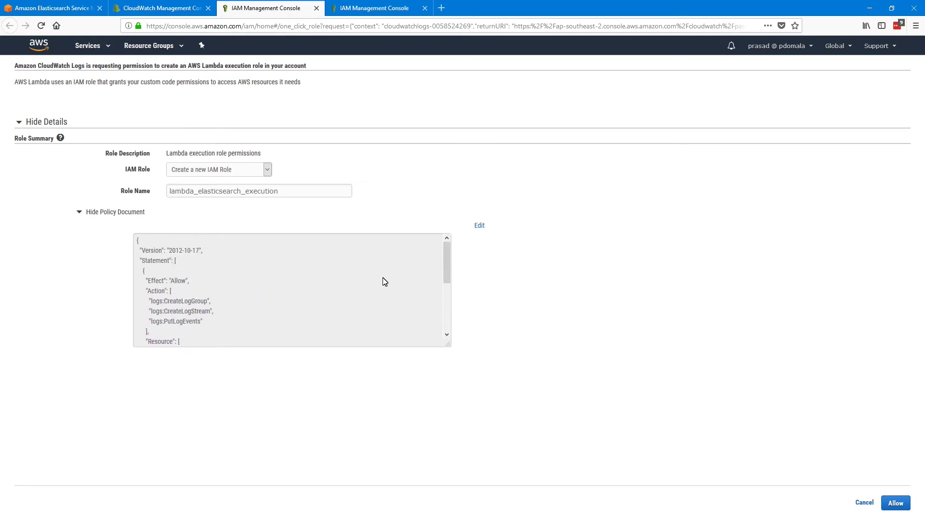
pyautogui.click(895, 504)
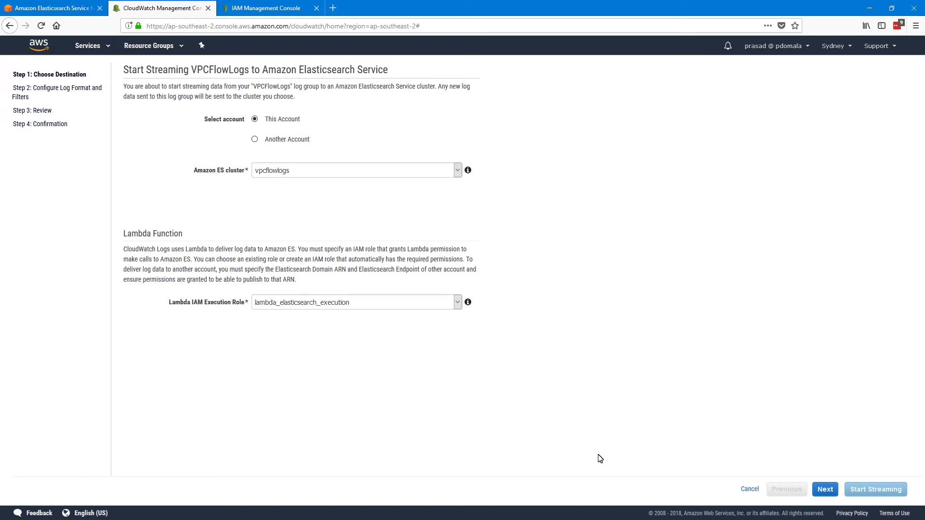
# - Proceed to the log format configuration and set the log format to Amazon VPC Flow Logs
pyautogui.click(824, 489)
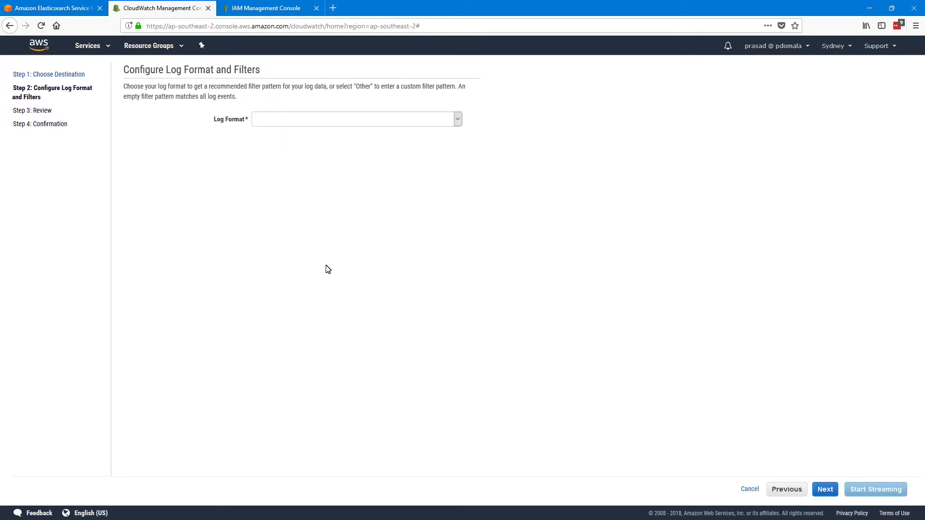
pyautogui.click(305, 123)
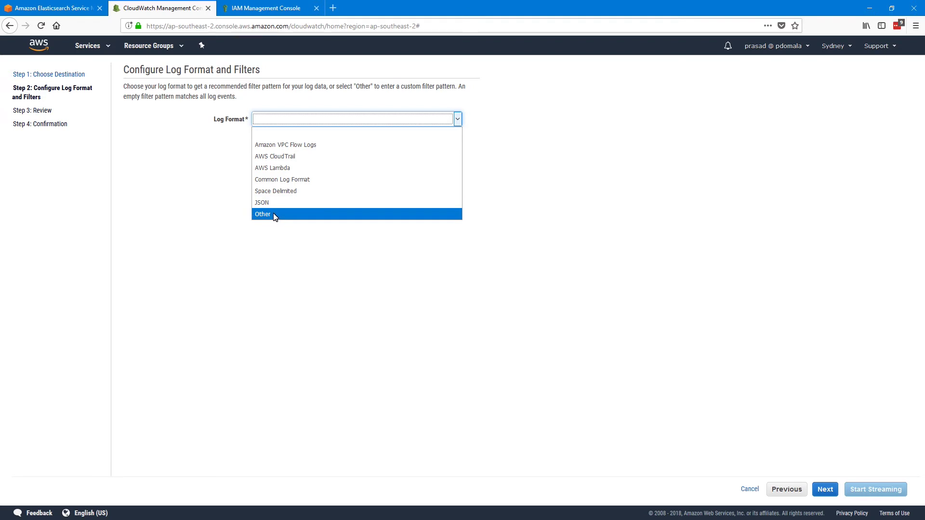
pyautogui.click(294, 148)
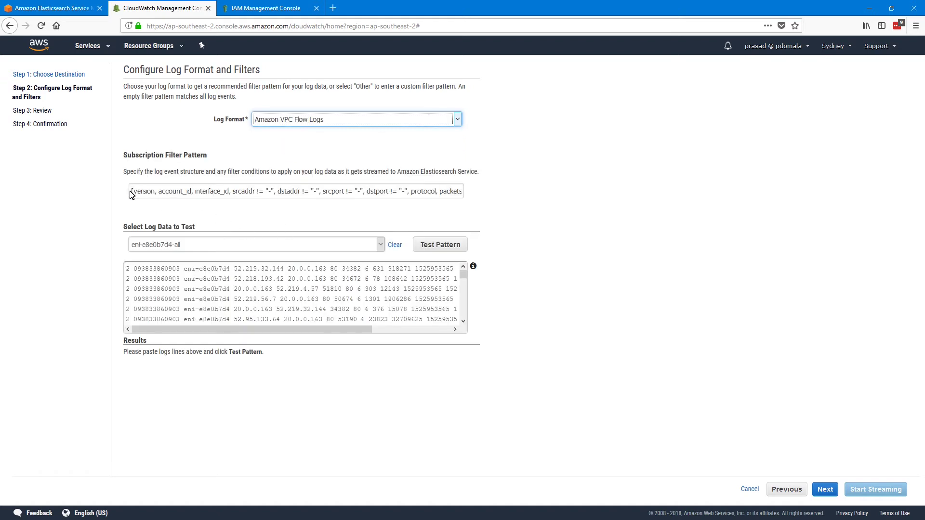
# - Examine the subscription filter pattern and test it against the eni-e8e0b7d4-all log data
pyautogui.moveTo(131, 193); pyautogui.dragTo(353, 193)
pyautogui.click(188, 193)
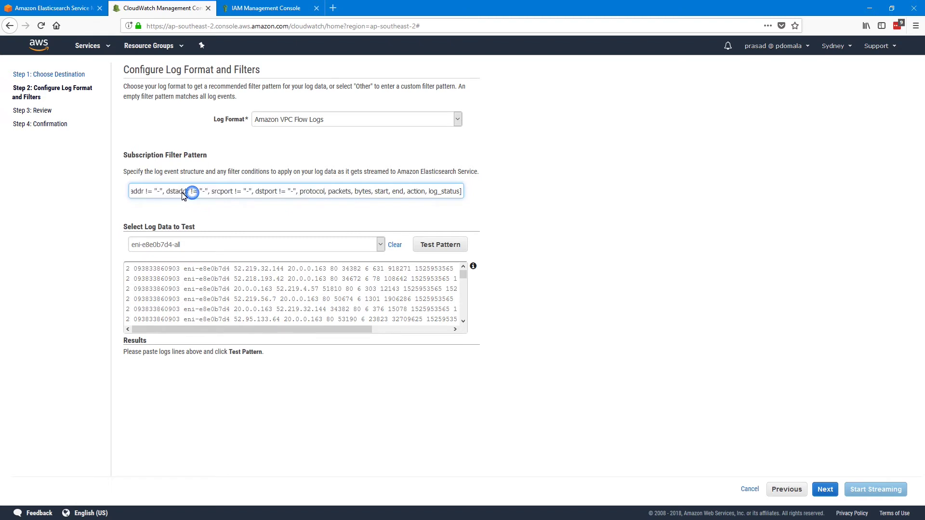
pyautogui.moveTo(182, 192); pyautogui.dragTo(119, 193)
pyautogui.click(289, 192)
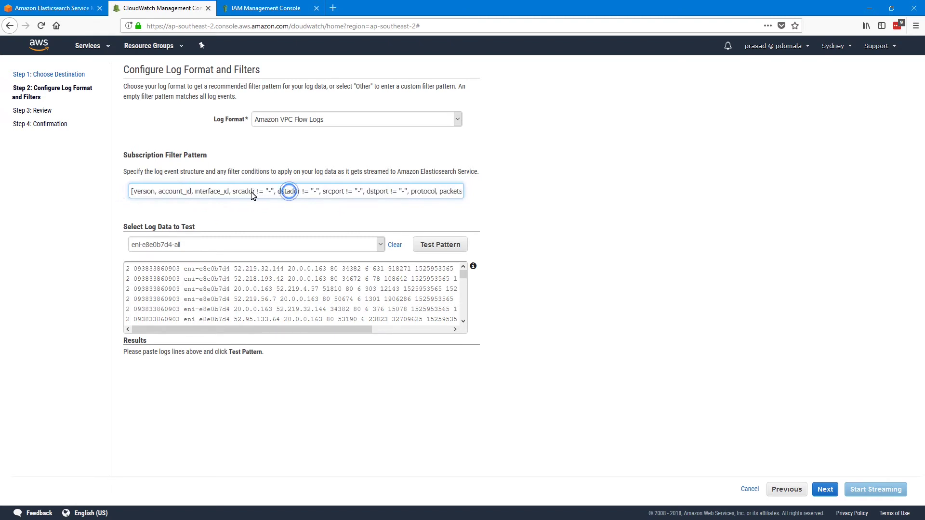
pyautogui.click(241, 192)
pyautogui.moveTo(323, 191); pyautogui.dragTo(473, 195)
pyautogui.click(429, 194)
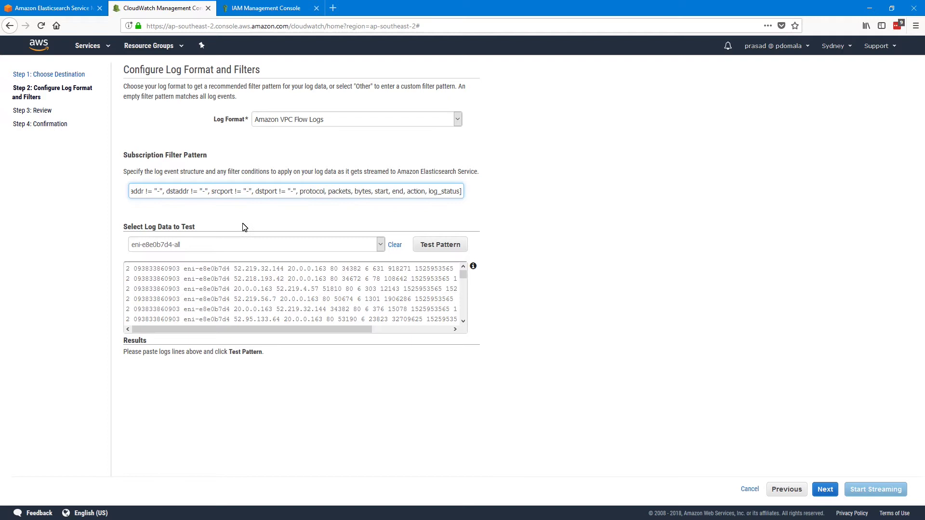
pyautogui.click(428, 246)
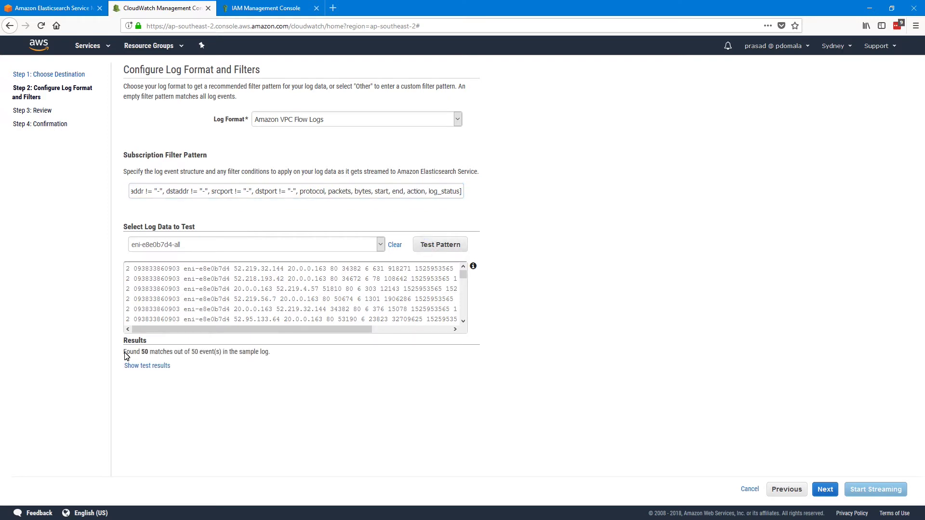
pyautogui.moveTo(125, 355); pyautogui.dragTo(260, 356)
pyautogui.click(277, 356)
pyautogui.moveTo(184, 193); pyautogui.dragTo(508, 207)
pyautogui.click(445, 193)
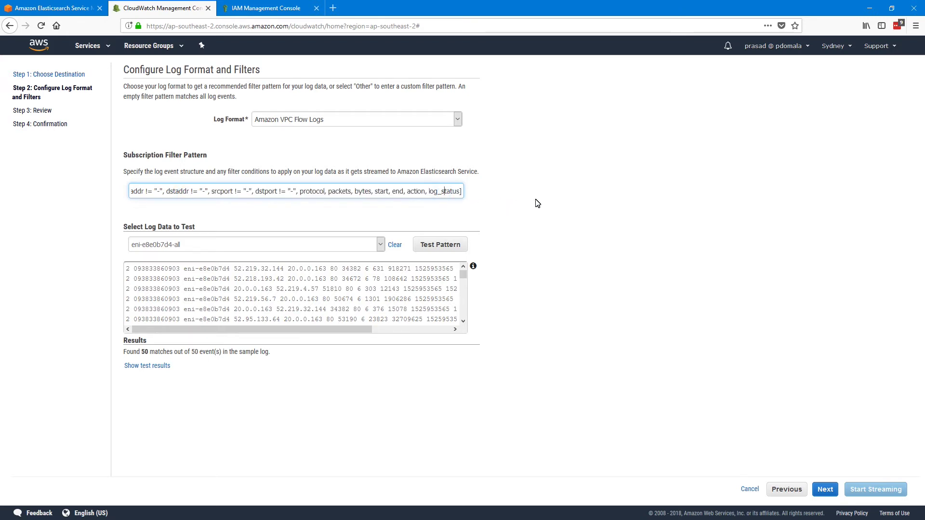
# - Accept the filter settings and review page, and start streaming the VPCFlowLogs group to the vpcflowlogs cluster
pyautogui.click(826, 490)
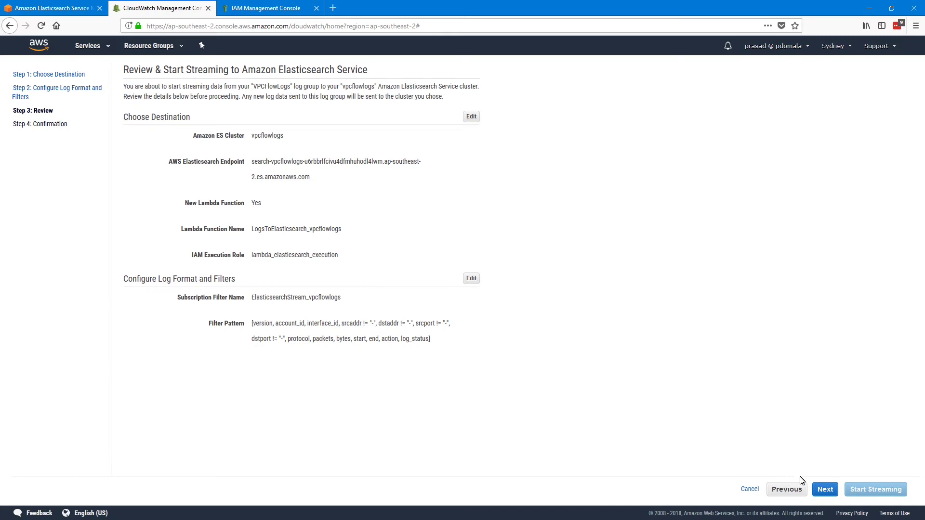
pyautogui.click(825, 490)
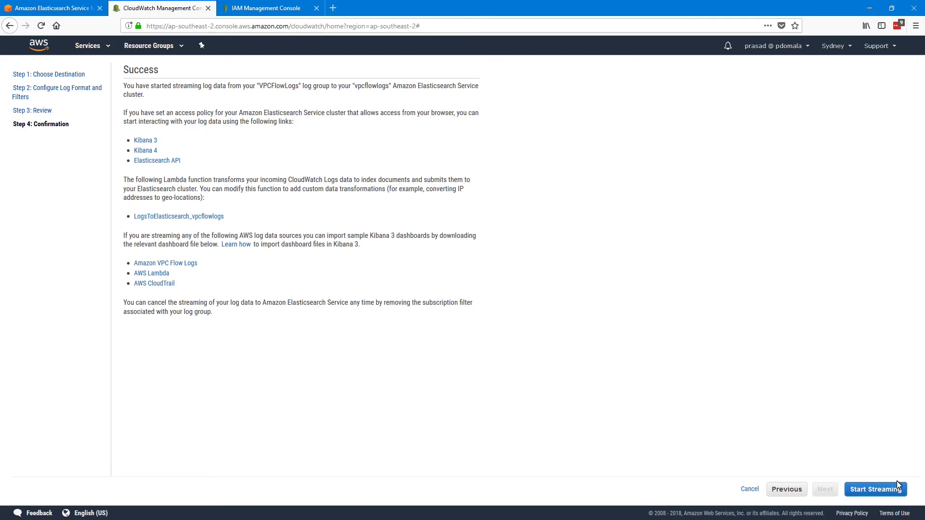
pyautogui.click(873, 496)
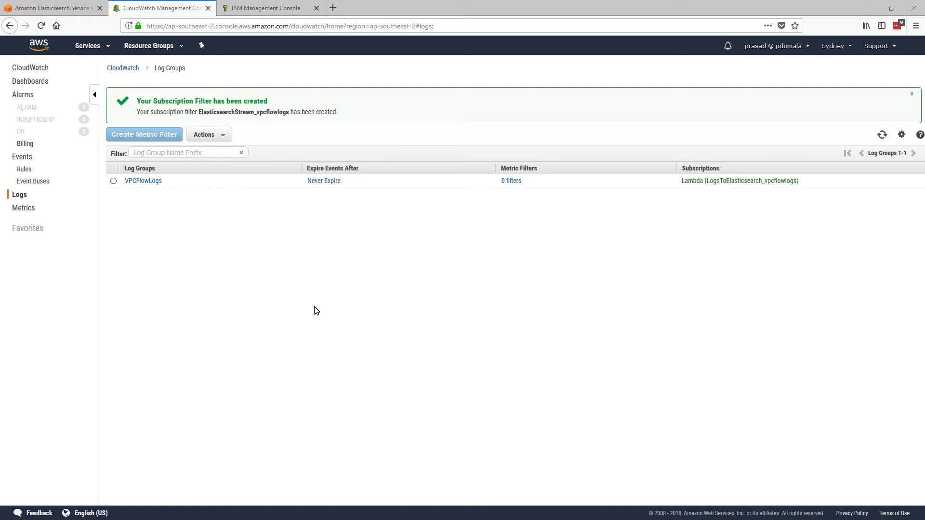
# - Find the Lambda service, open it in a new browser tab, and open the LogsToElasticsearch_vpcflowlogs function
pyautogui.click(93, 47)
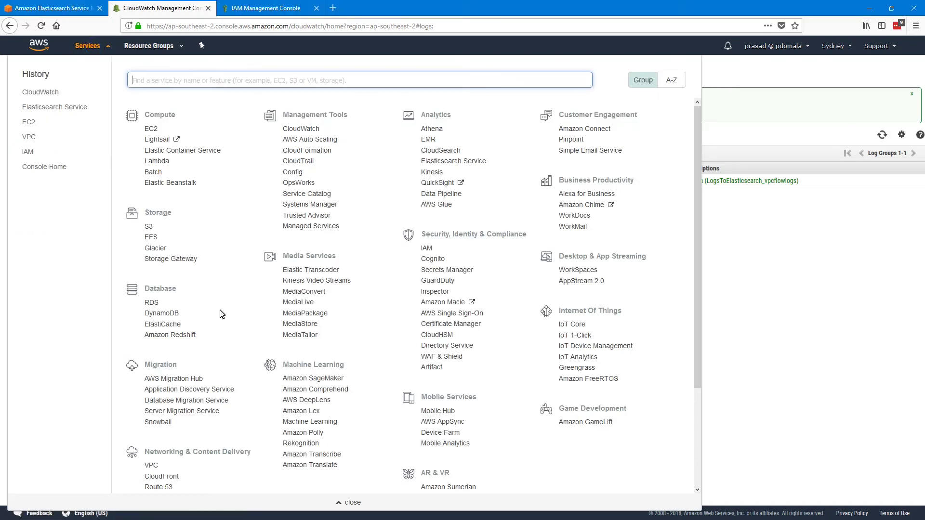
pyautogui.click(205, 82)
pyautogui.write('lambda')
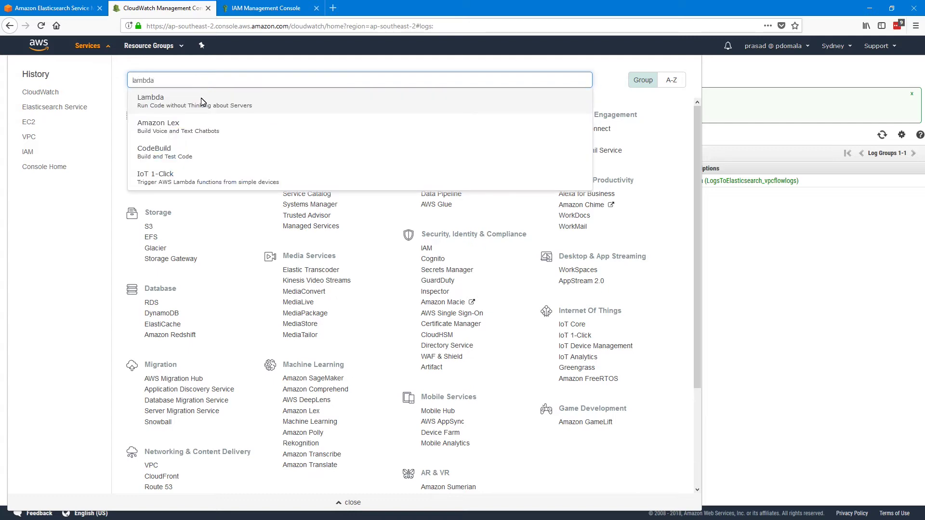
pyautogui.rightClick(203, 98)
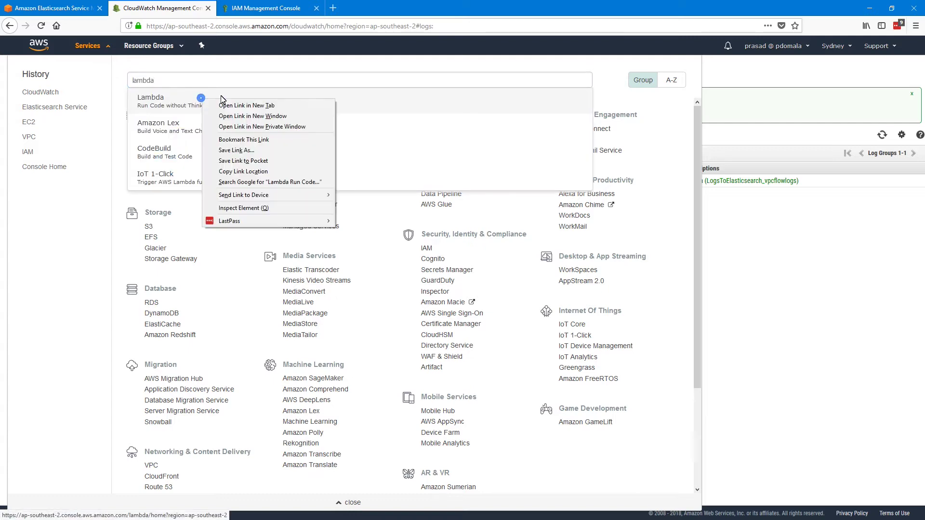
pyautogui.click(262, 105)
pyautogui.click(254, 13)
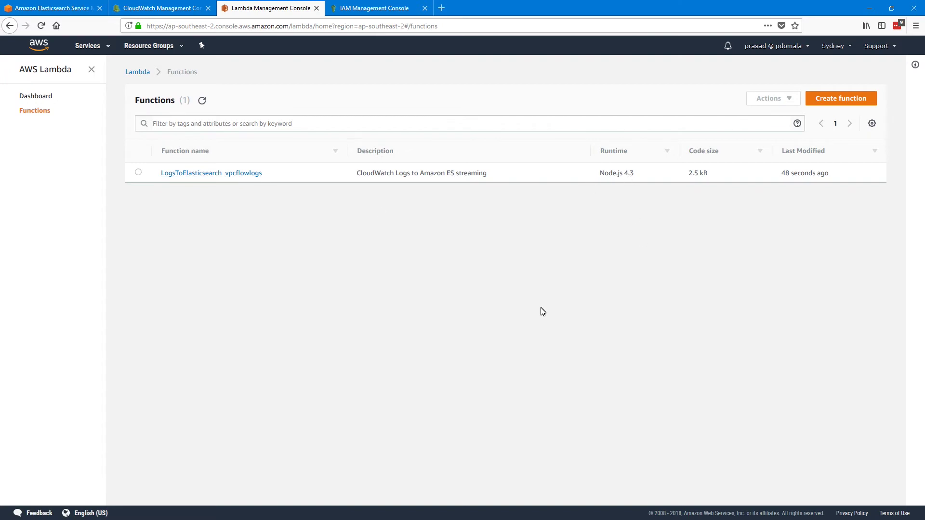
pyautogui.click(227, 174)
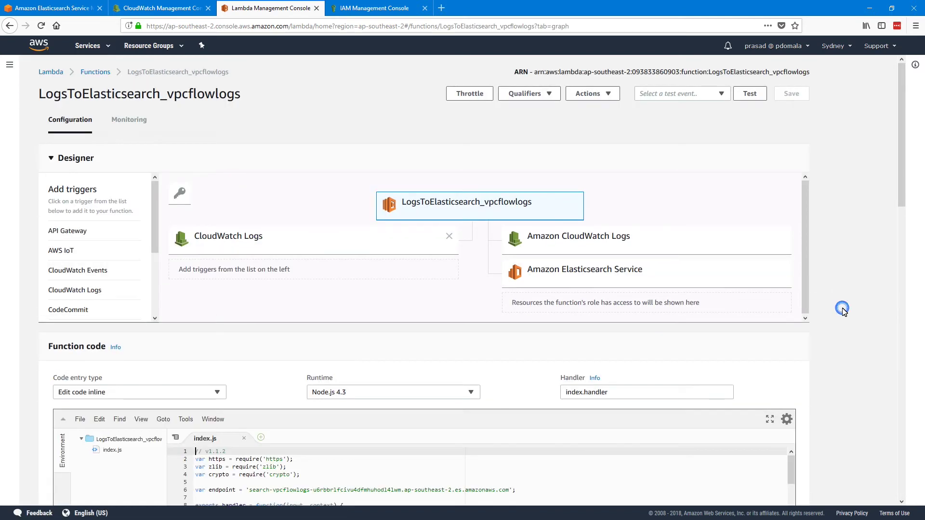
# - Examine the Elasticsearch endpoint variable and the start of the handler in the function's index.js code
pyautogui.scroll(-5, 843, 311)
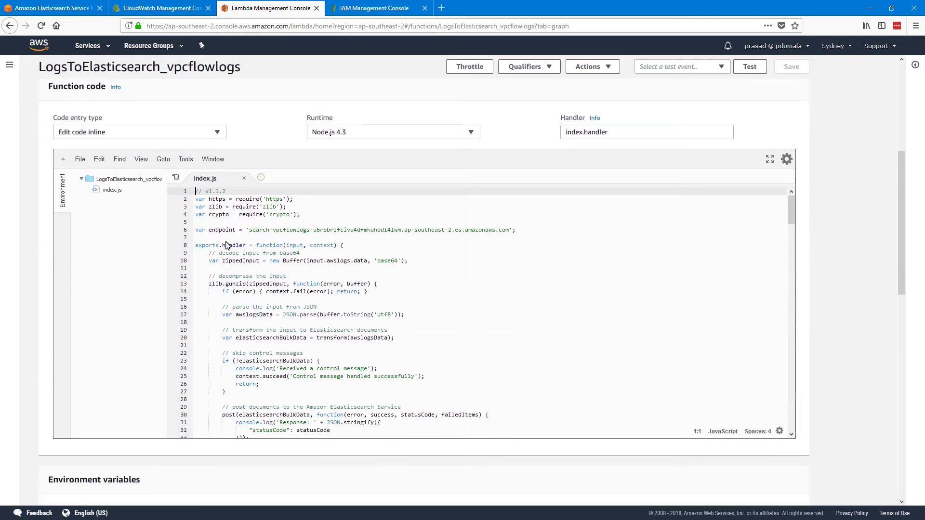
pyautogui.moveTo(210, 233); pyautogui.dragTo(516, 232)
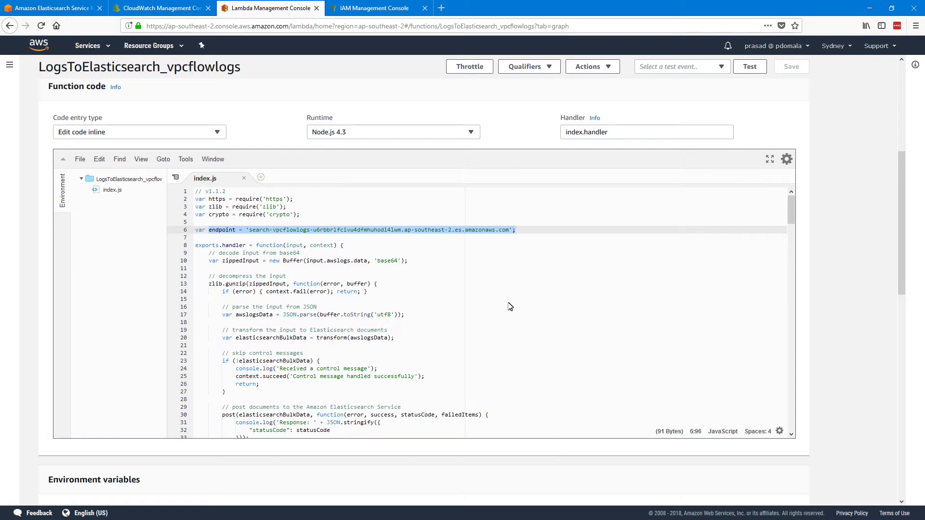
pyautogui.click(235, 264)
pyautogui.click(397, 292)
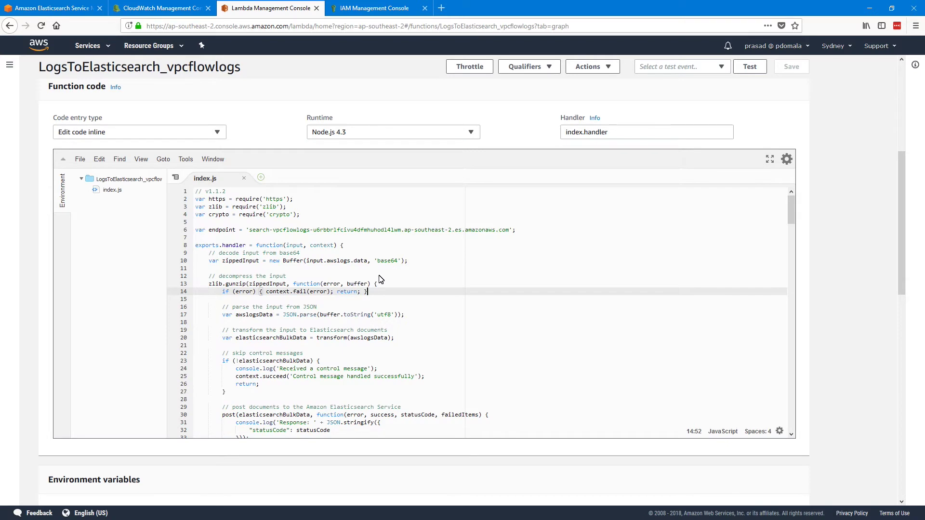
# - Read through the transform function in index.js, examining the index name format and the source fields set for each log event
pyautogui.scroll(-5, 381, 280)
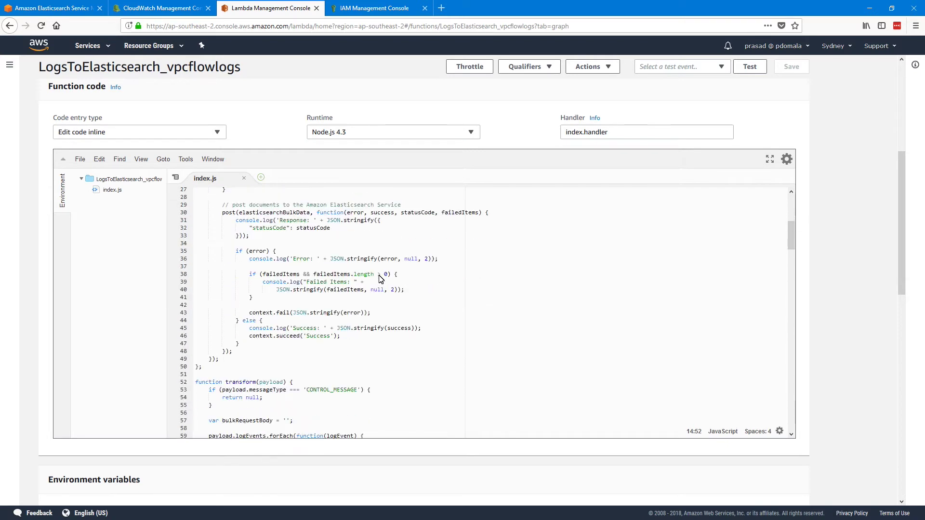
pyautogui.scroll(-3, 381, 279)
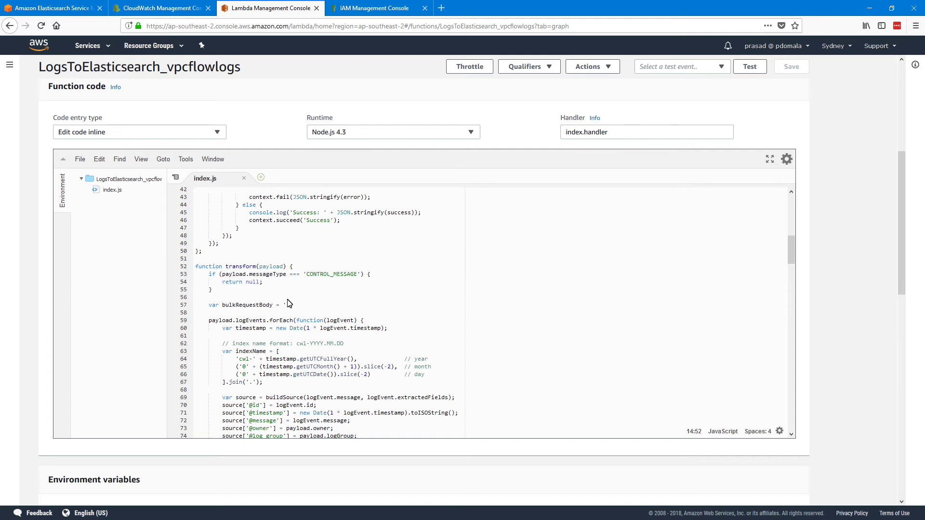
pyautogui.scroll(-1, 298, 306)
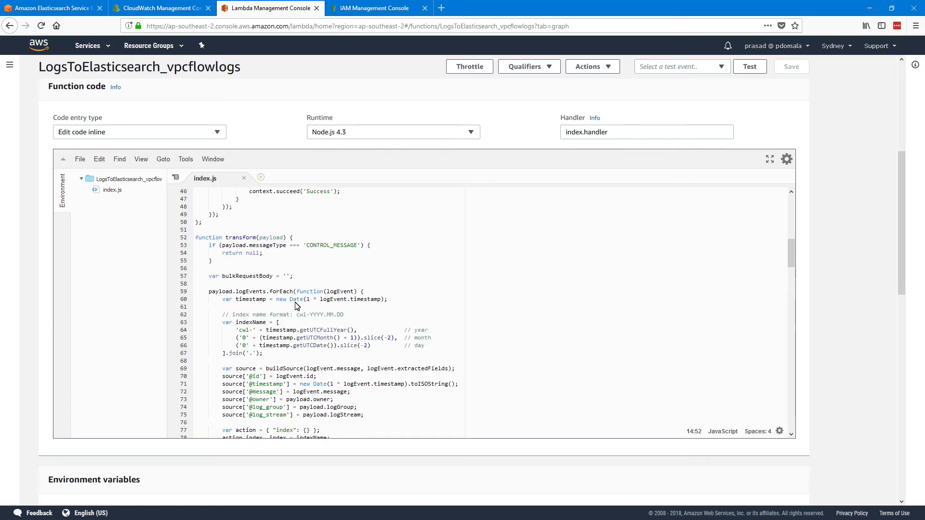
pyautogui.click(222, 323)
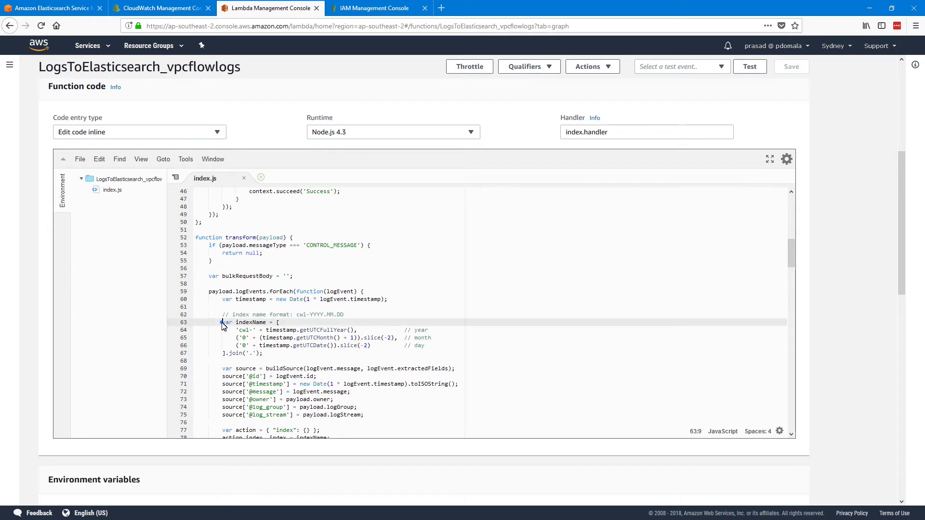
pyautogui.moveTo(223, 326); pyautogui.dragTo(253, 333)
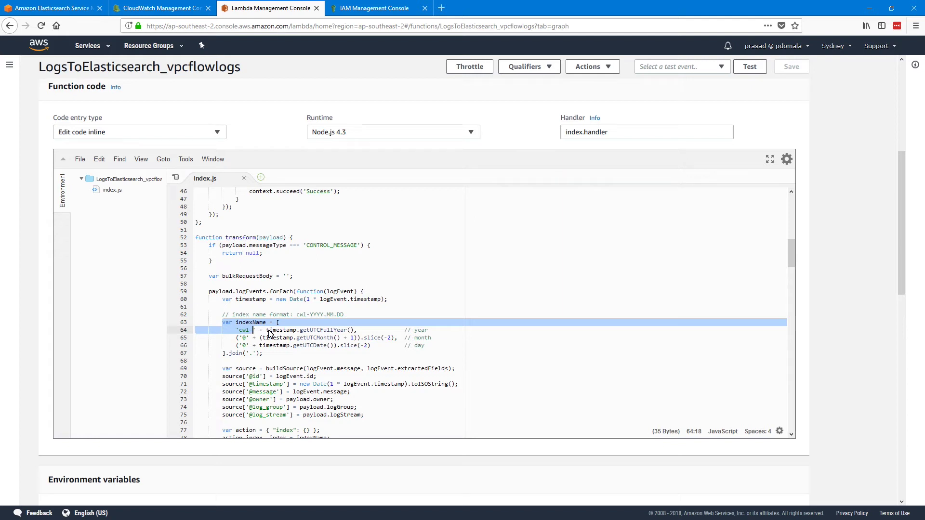
pyautogui.scroll(-2, 312, 350)
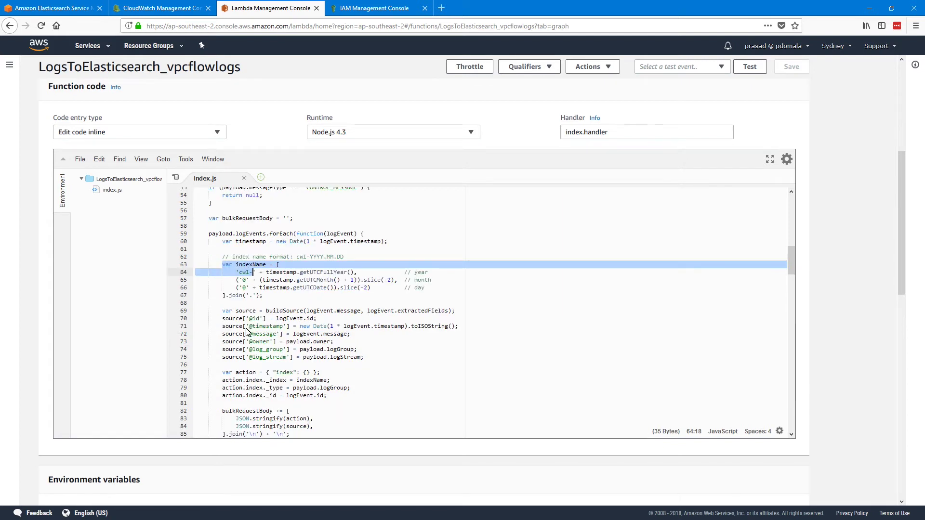
pyautogui.moveTo(220, 319); pyautogui.dragTo(369, 360)
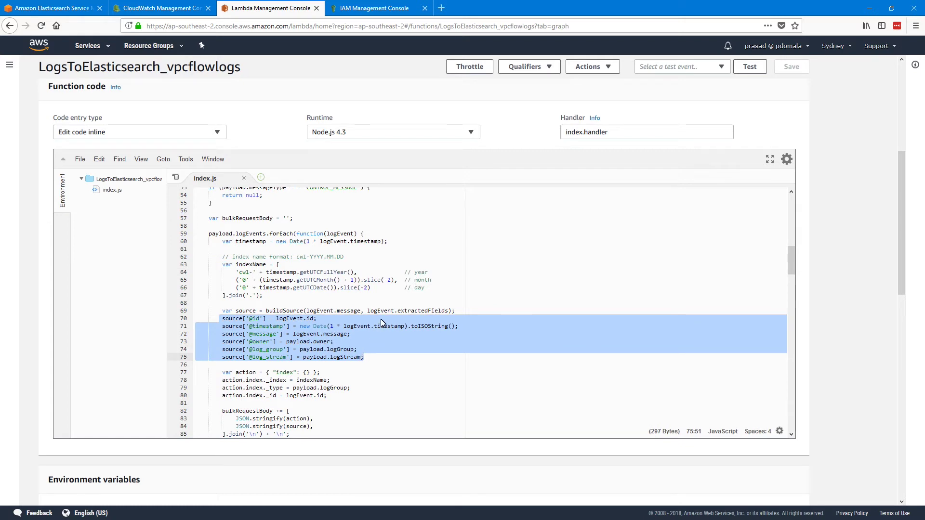
pyautogui.scroll(-3, 375, 303)
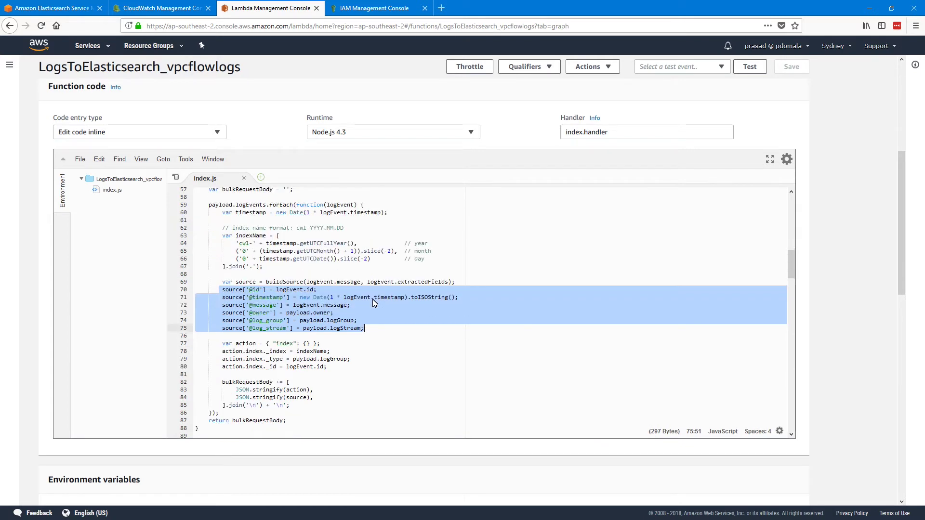
pyautogui.scroll(-2, 375, 303)
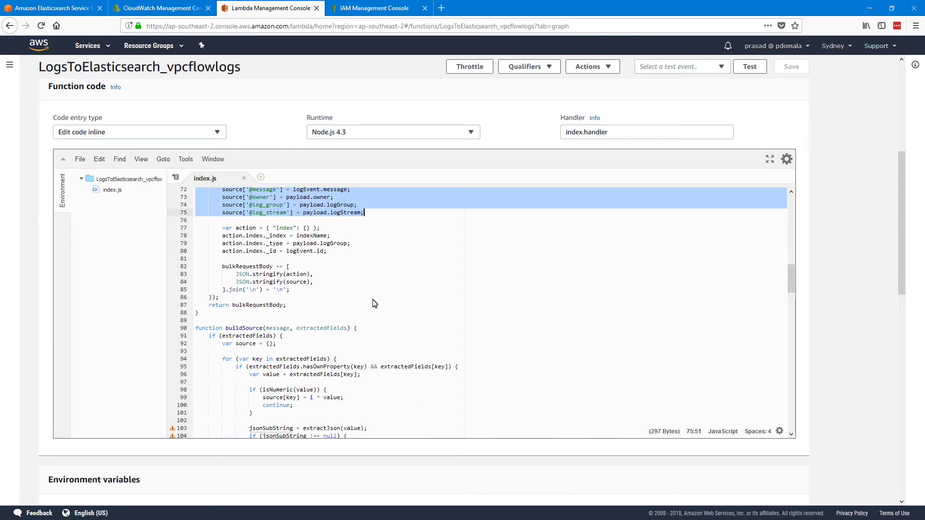
# - Collapse the buildSource, extractJson, isValidJson and isNumeric functions in index.js and examine the post function
pyautogui.click(190, 328)
pyautogui.click(190, 344)
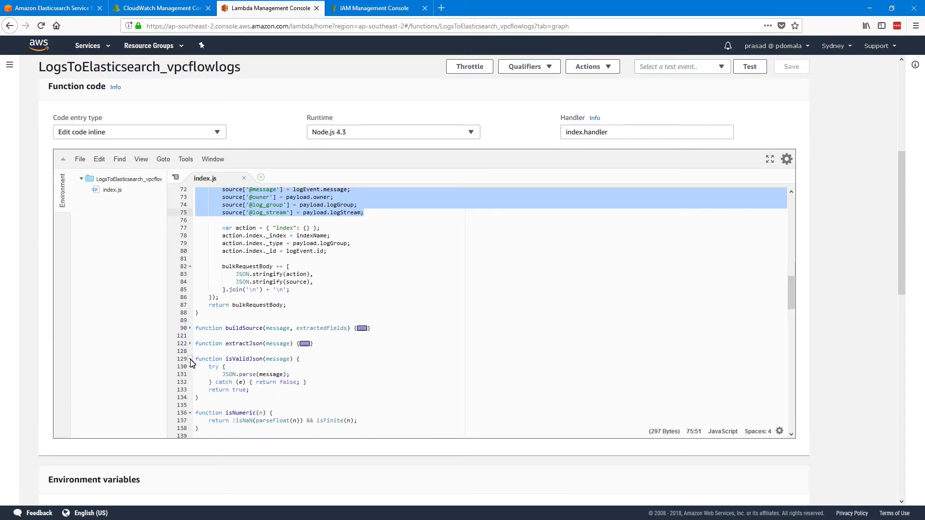
pyautogui.click(190, 359)
pyautogui.click(190, 375)
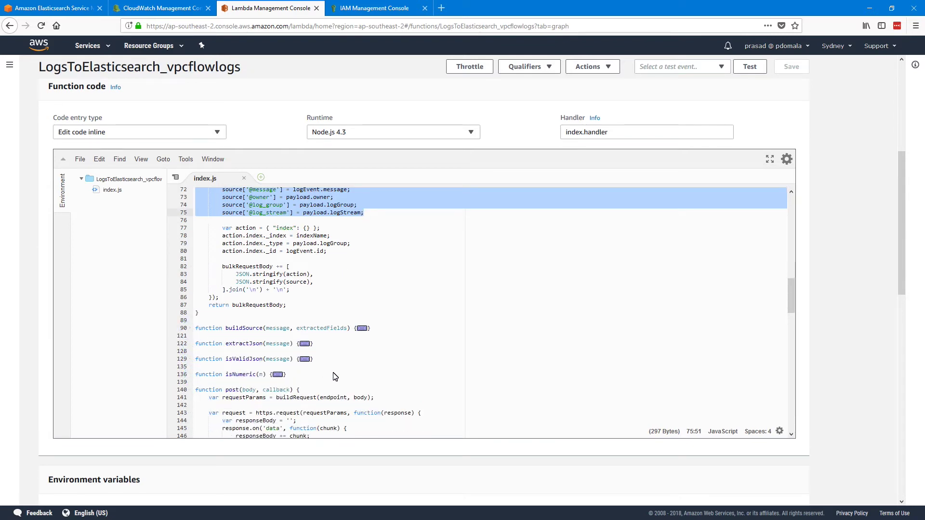
pyautogui.scroll(-3, 332, 375)
pyautogui.moveTo(195, 303); pyautogui.dragTo(260, 427)
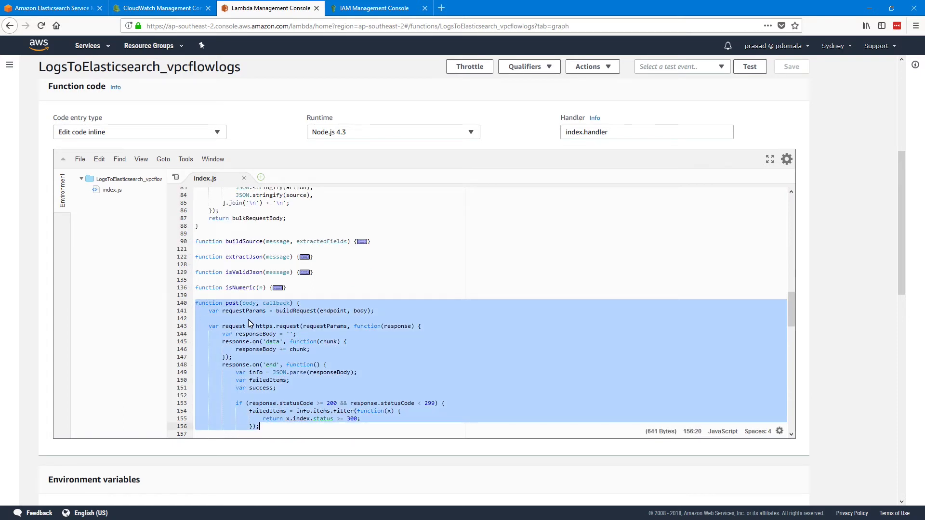
pyautogui.scroll(-3, 358, 332)
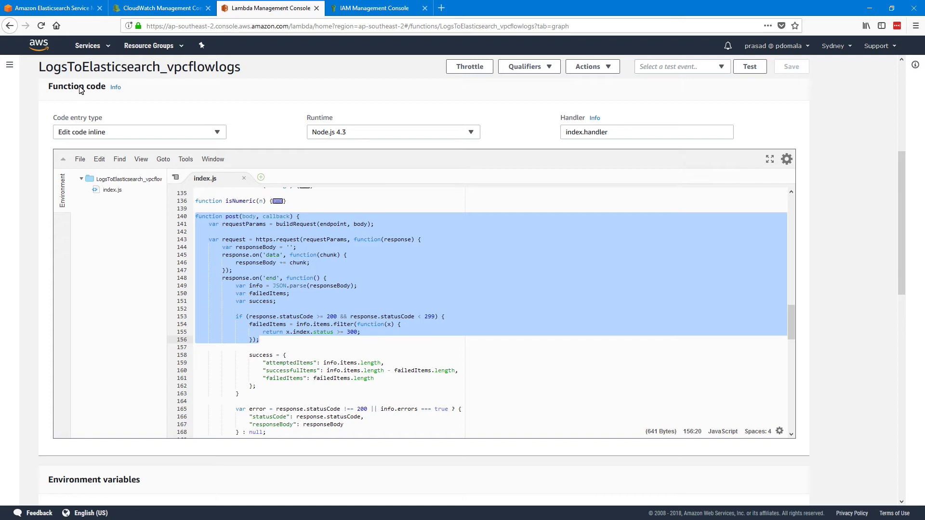
# - Return to the vpcflowlogs Elasticsearch domain overview, open its Kibana link, and go to Discover
pyautogui.click(53, 7)
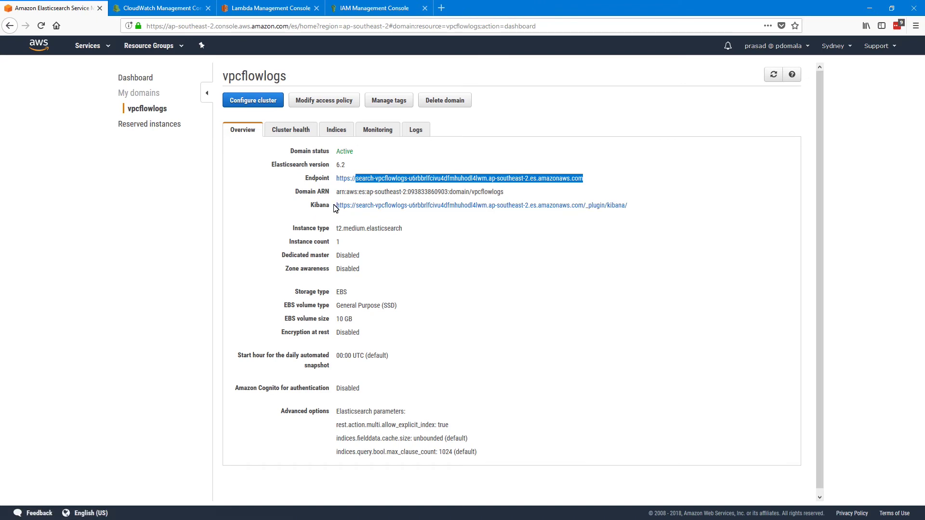
pyautogui.click(376, 206)
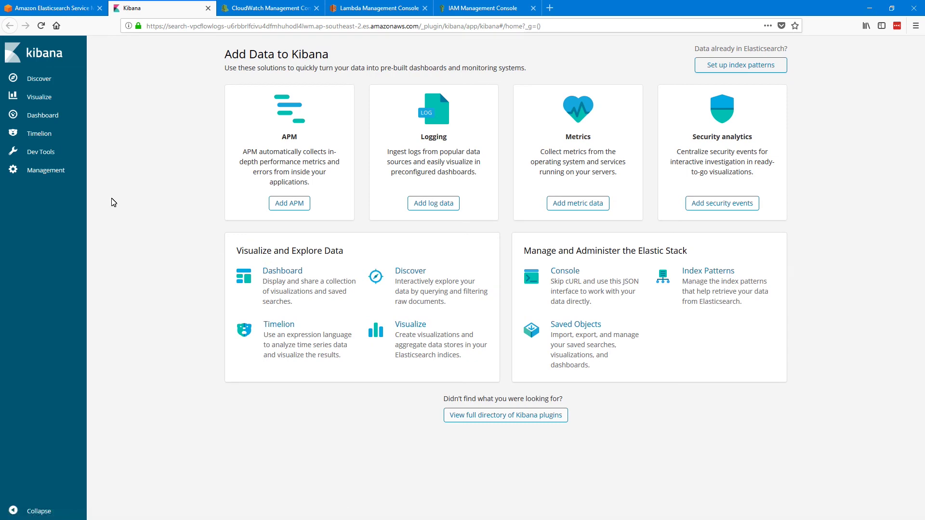
pyautogui.click(11, 80)
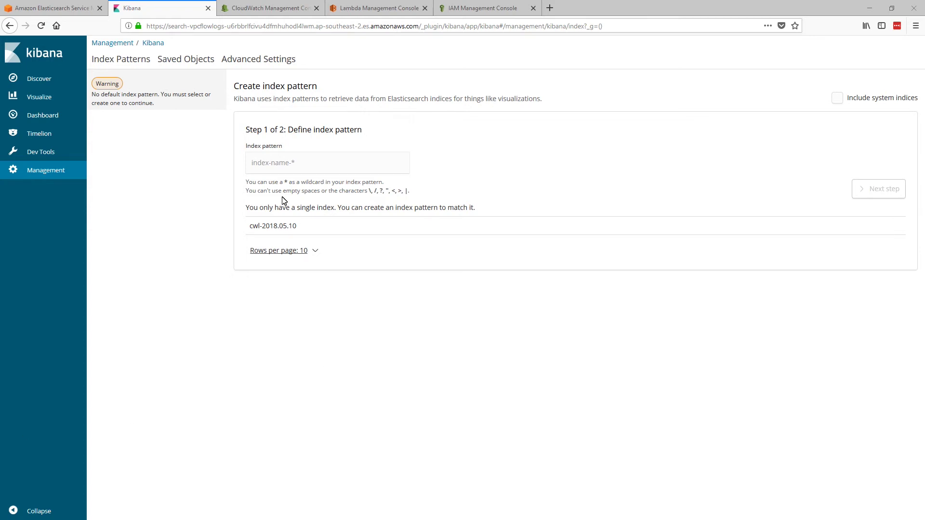
pyautogui.click(283, 168)
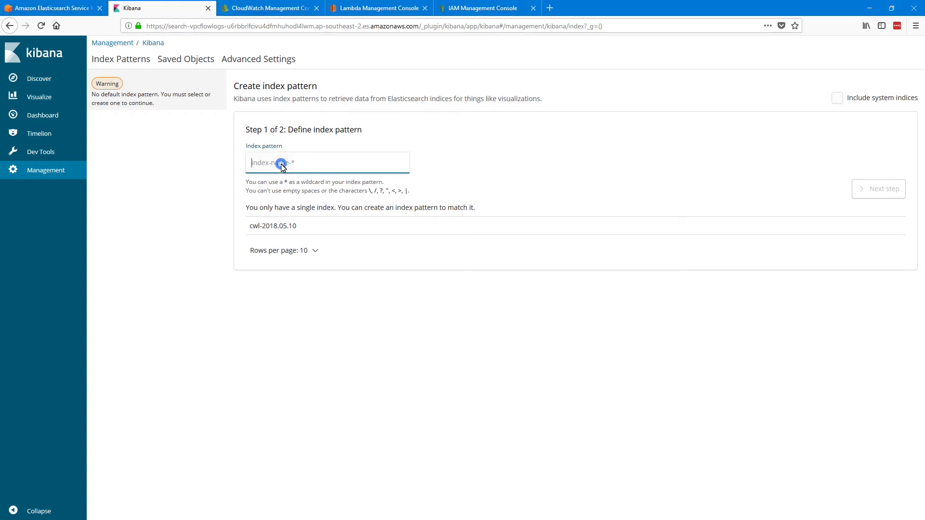
pyautogui.write('cwl*')
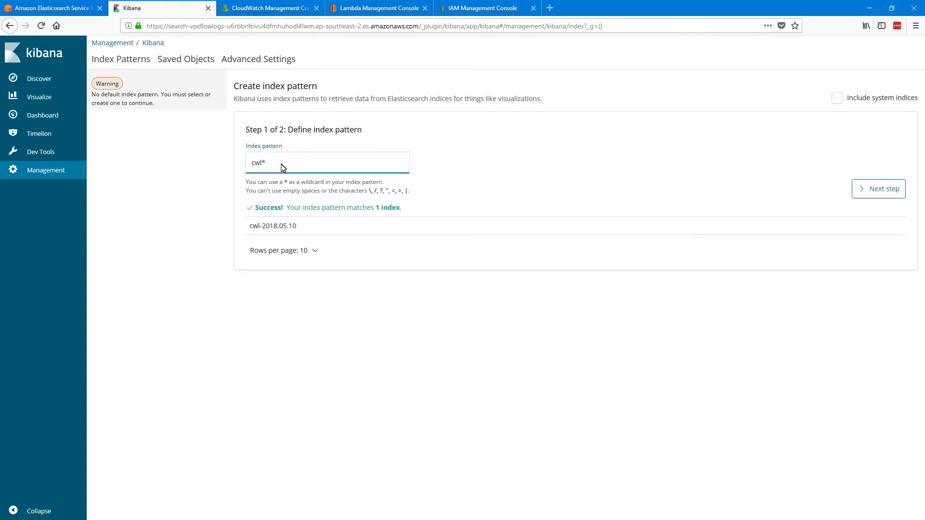
pyautogui.write('-')
pyautogui.click(878, 190)
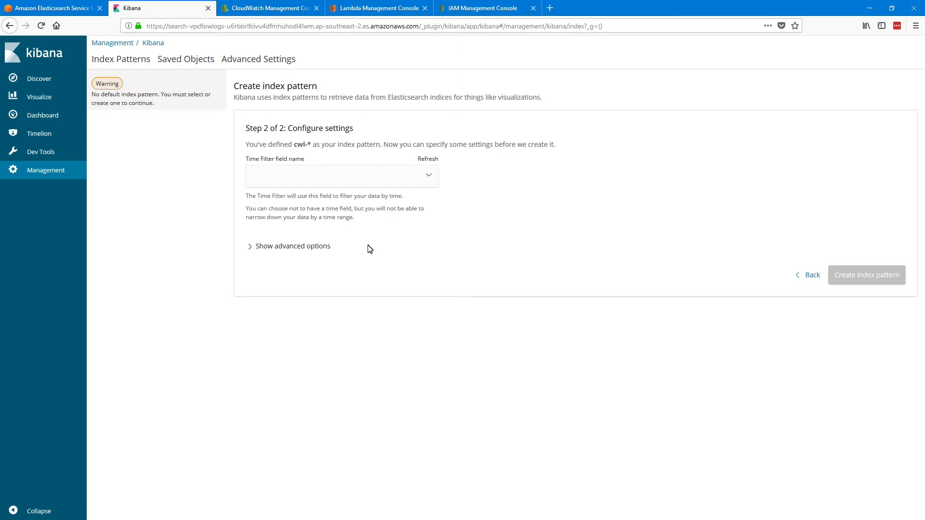
pyautogui.click(359, 176)
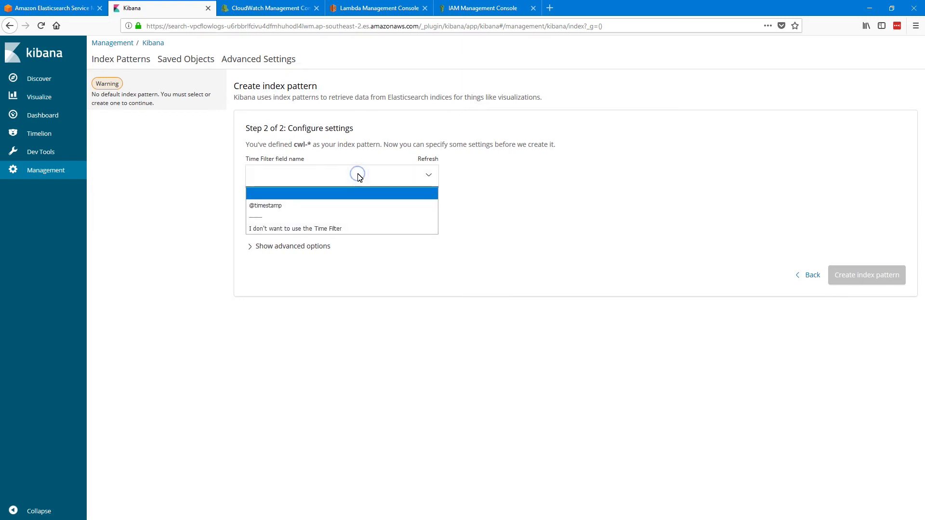
pyautogui.click(295, 207)
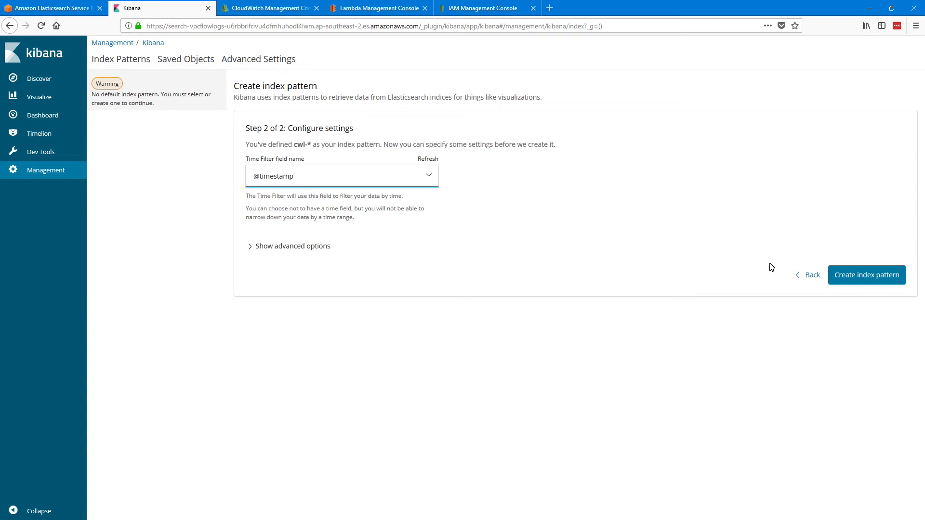
pyautogui.click(868, 277)
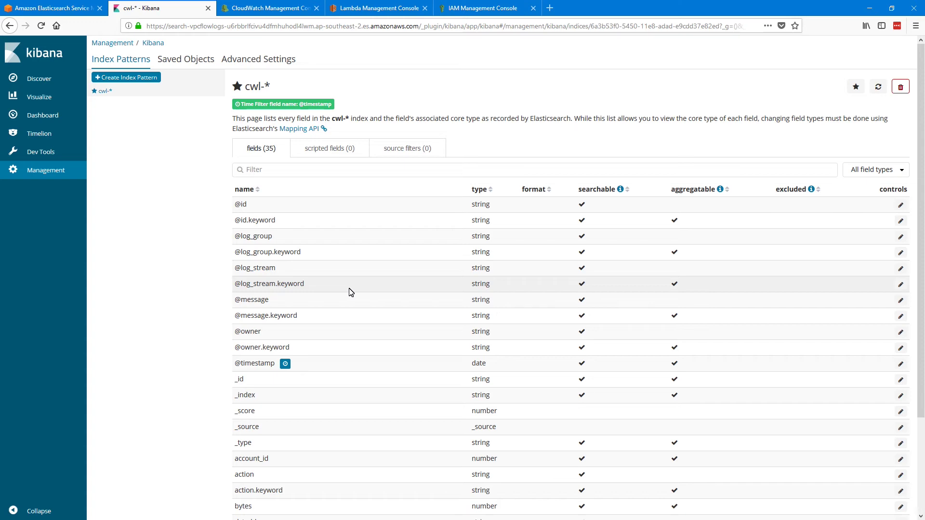
# - Look through both pages of the cwl-* index pattern's field list
pyautogui.scroll(-3, 350, 293)
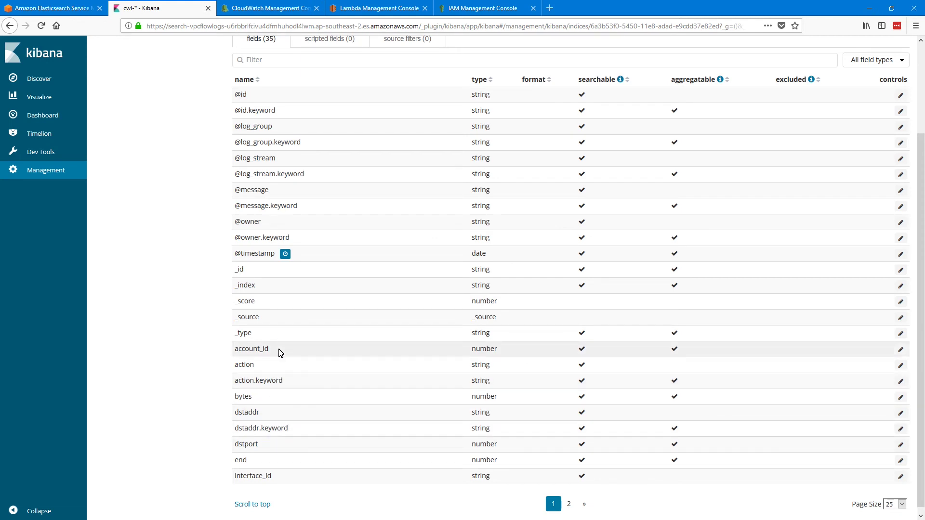
pyautogui.scroll(-1, 279, 353)
pyautogui.click(569, 499)
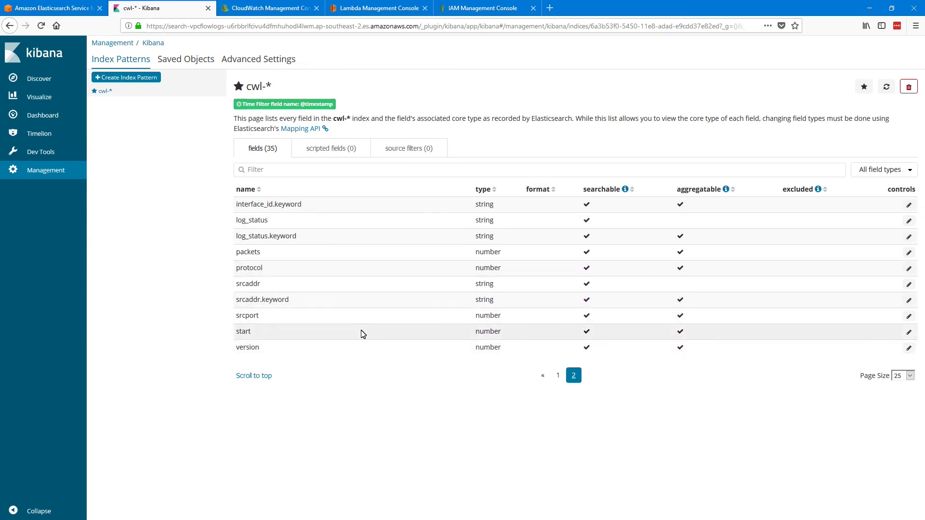
# - Open Discover for the cwl-* pattern and examine the hit count and the event histogram
pyautogui.click(46, 85)
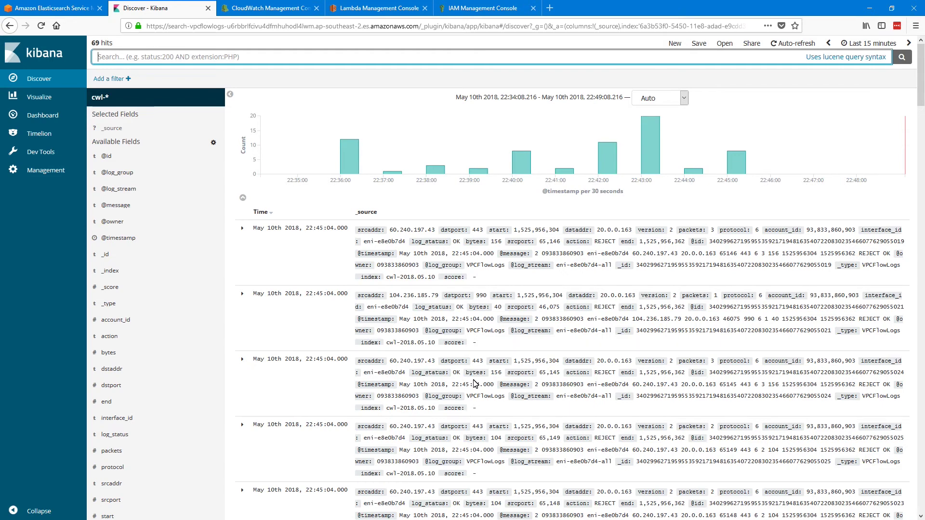
pyautogui.click(94, 45)
pyautogui.moveTo(95, 45); pyautogui.dragTo(136, 50)
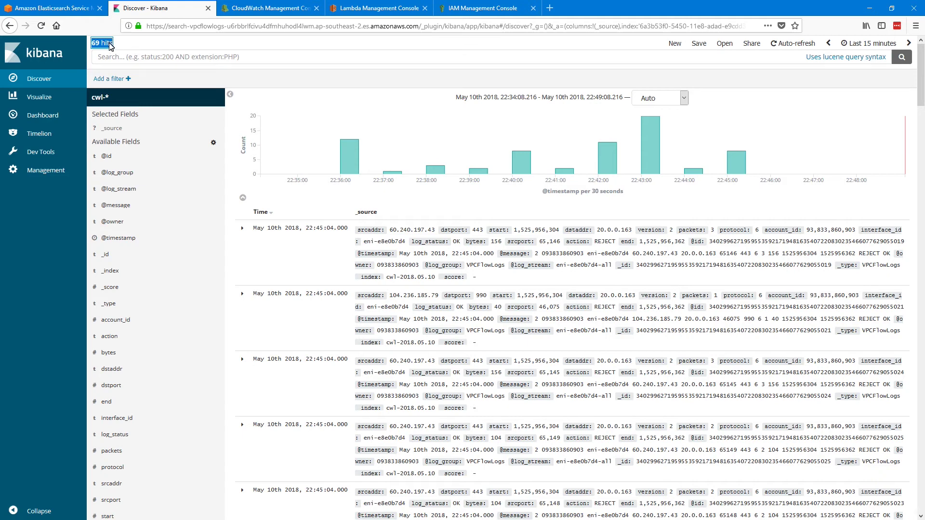
pyautogui.click(123, 46)
pyautogui.moveTo(619, 160)
# - Expand the first log entry, view it as JSON, and examine its source address, destination address and action fields
pyautogui.click(242, 230)
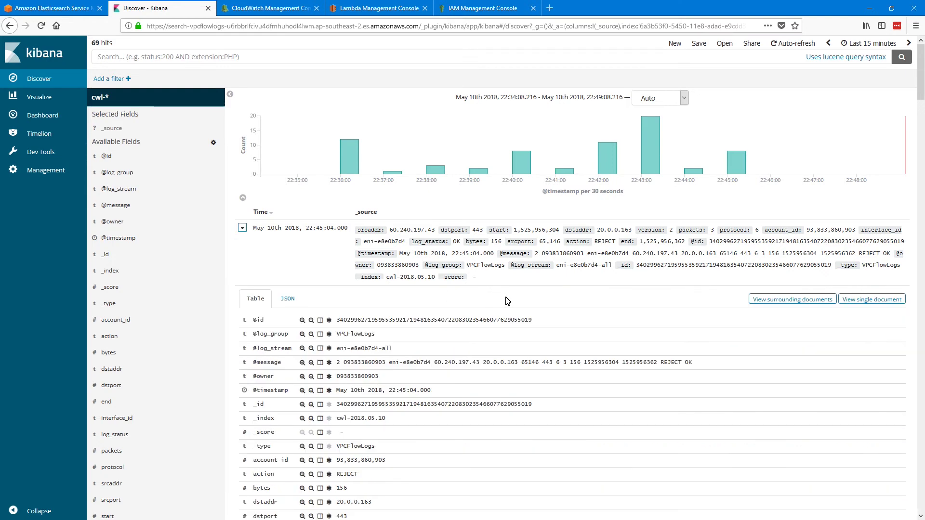
pyautogui.scroll(-3, 507, 301)
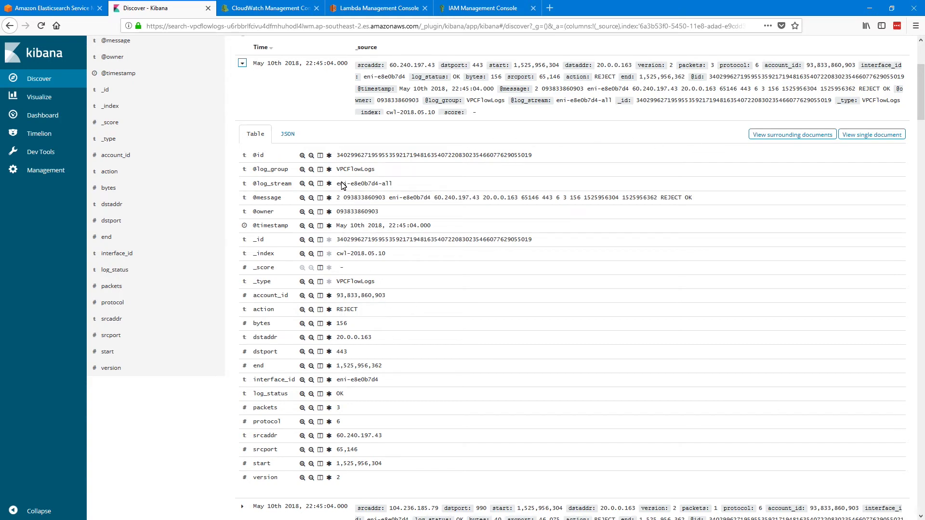
pyautogui.click(287, 134)
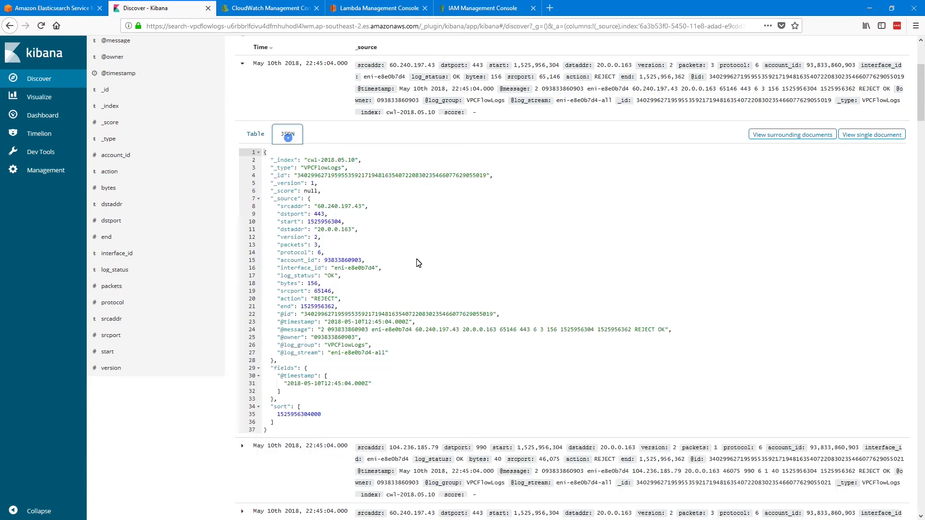
pyautogui.moveTo(268, 156); pyautogui.dragTo(324, 432)
pyautogui.click(365, 206)
pyautogui.moveTo(369, 207); pyautogui.dragTo(359, 230)
pyautogui.click(279, 218)
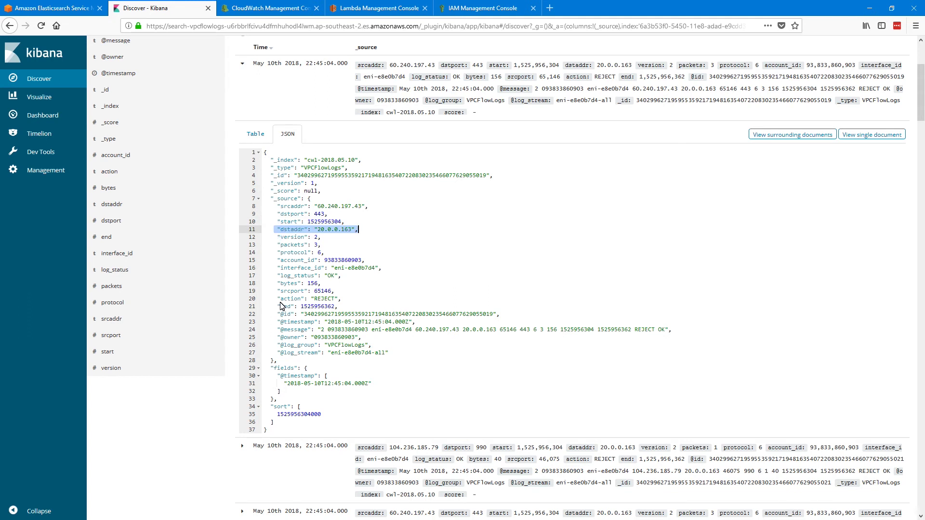
pyautogui.moveTo(277, 299); pyautogui.dragTo(347, 302)
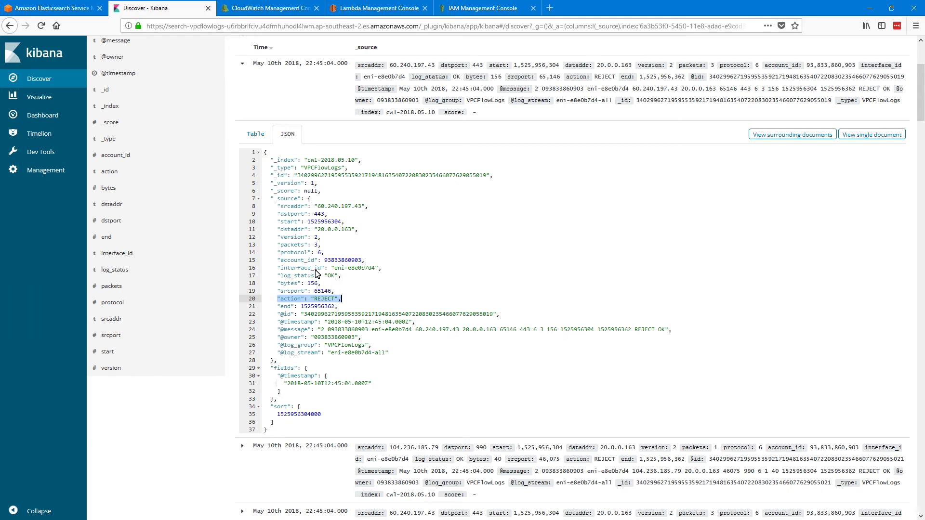
# - Create a new pie visualization based on the cwl-* index
pyautogui.click(41, 96)
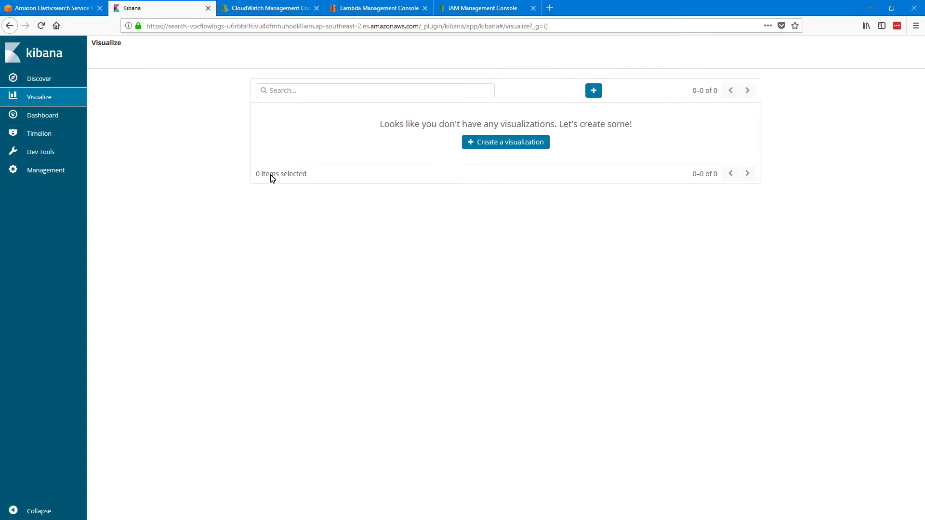
pyautogui.click(495, 144)
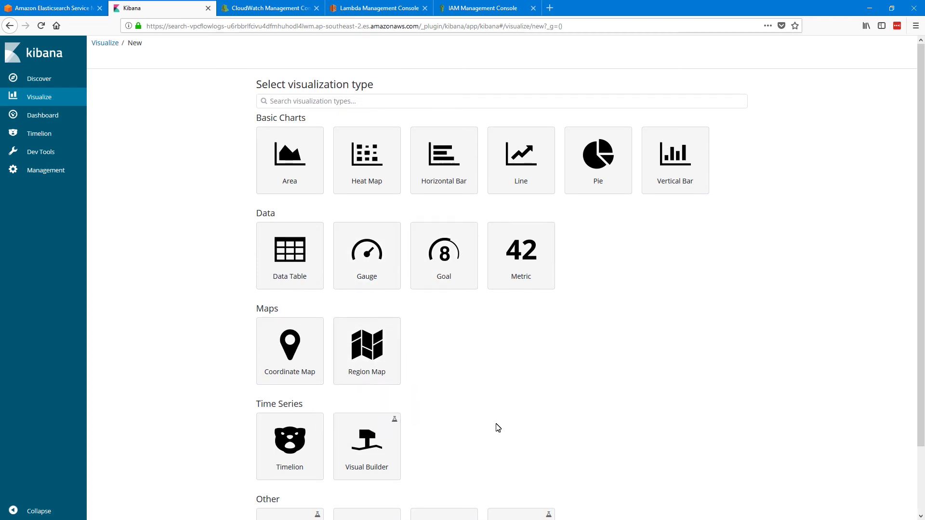
pyautogui.scroll(-2, 567, 345)
pyautogui.scroll(2, 568, 345)
pyautogui.click(600, 160)
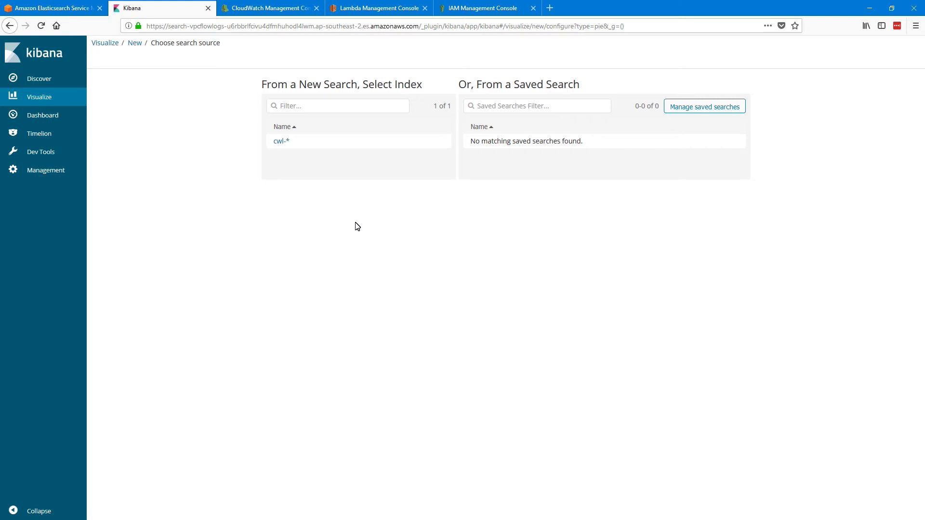
pyautogui.click(282, 141)
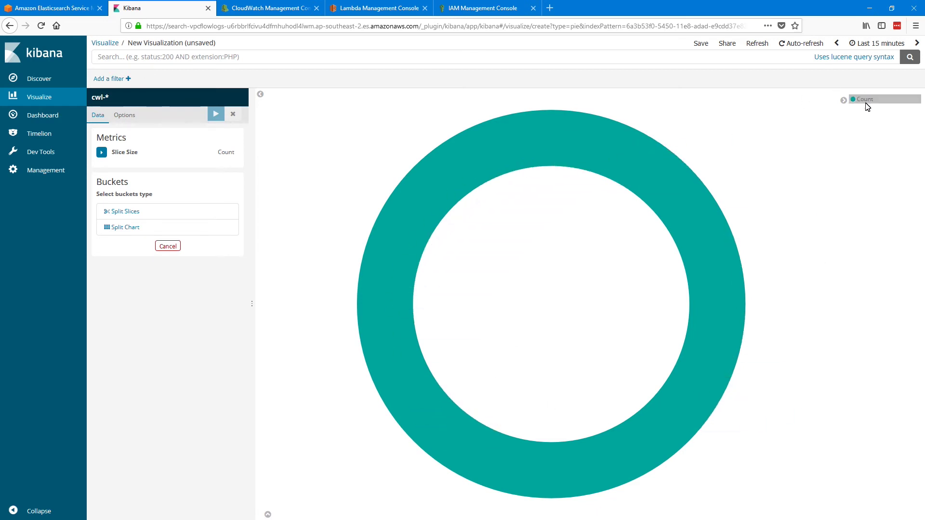
pyautogui.click(504, 309)
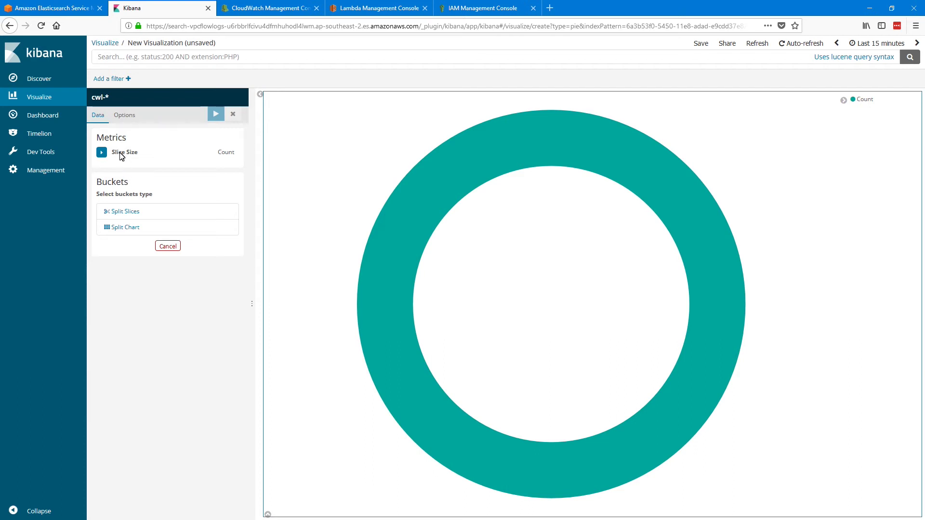
# - Examine the aggregation options for the pie chart's slice size metric, keeping Count
pyautogui.click(102, 152)
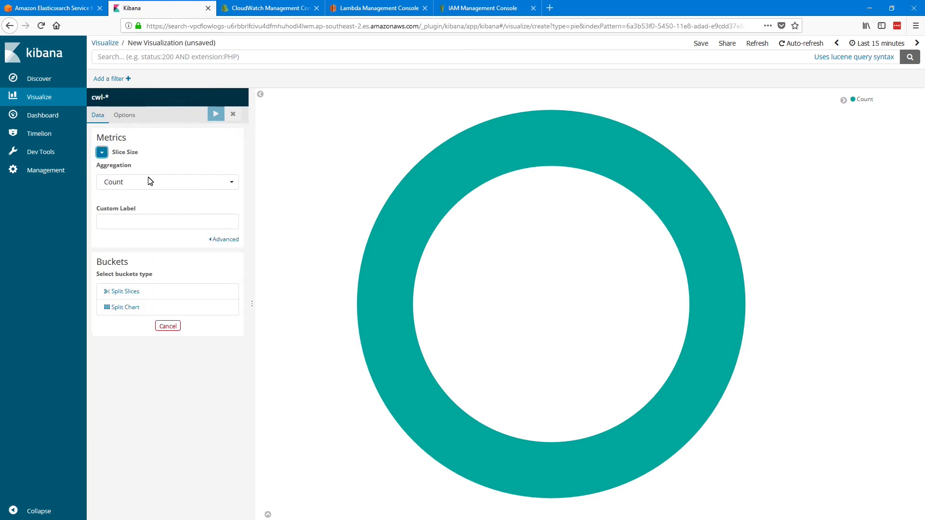
pyautogui.click(146, 182)
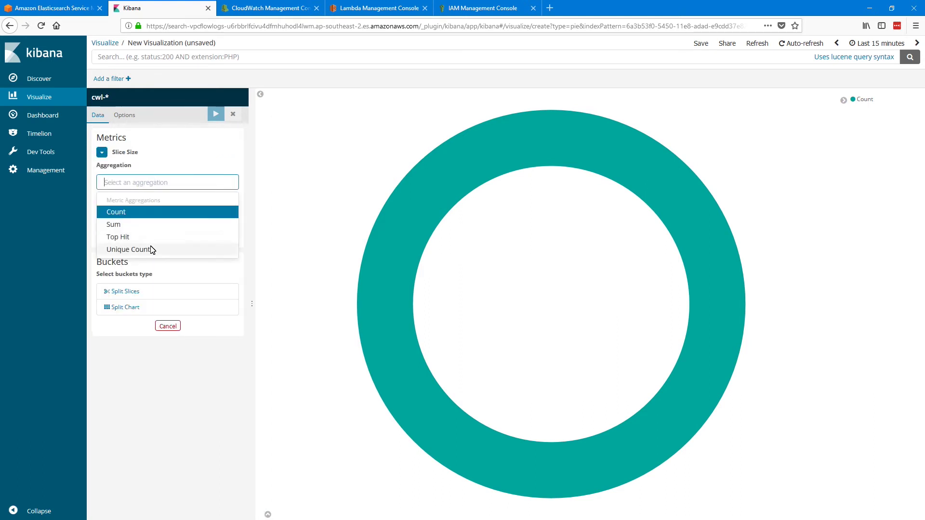
pyautogui.click(202, 152)
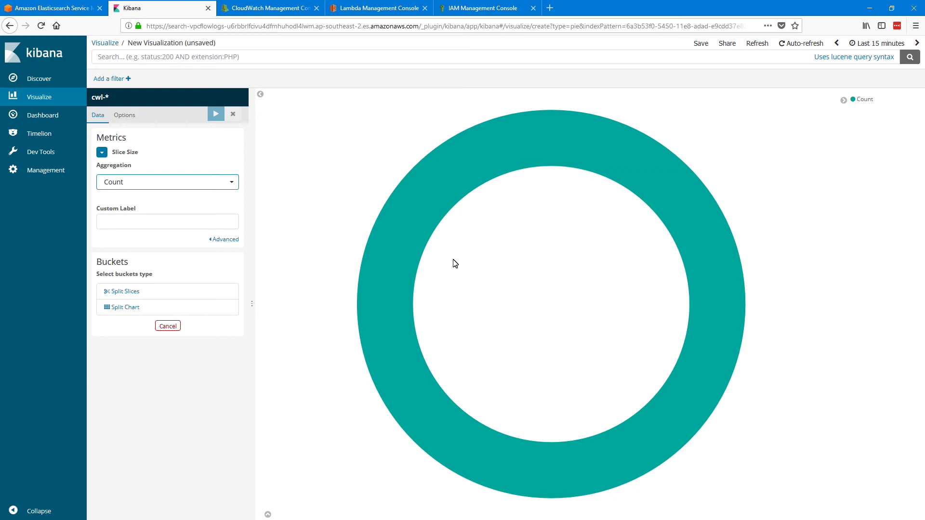
pyautogui.click(101, 152)
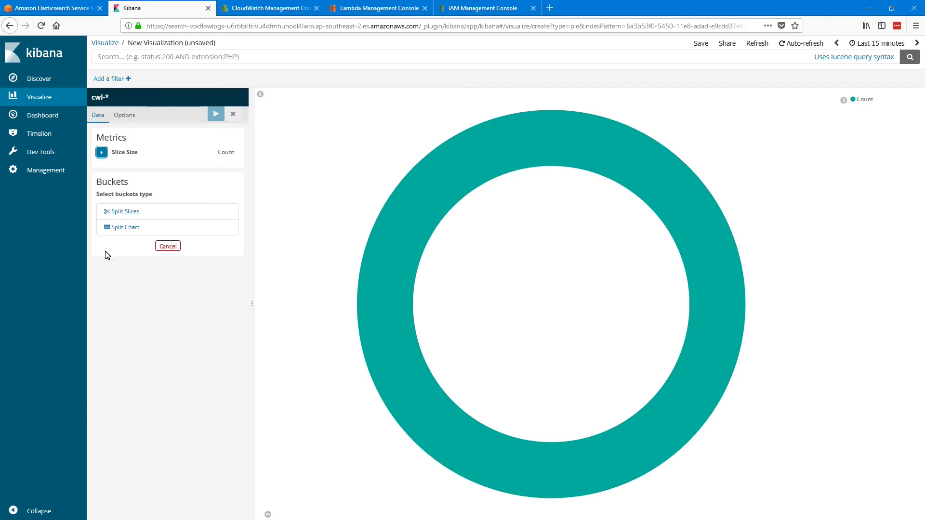
# - Split the pie slices with a Terms aggregation on the action.keyword field
pyautogui.click(138, 213)
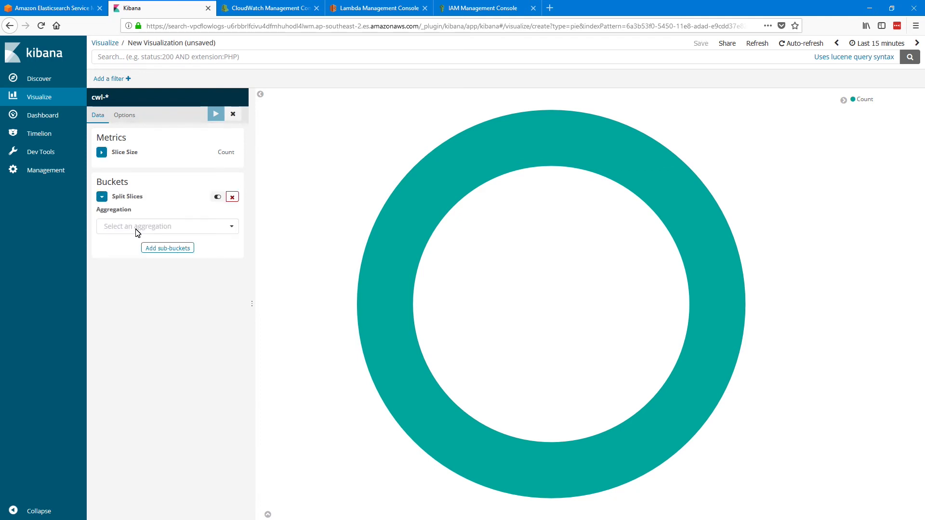
pyautogui.click(137, 227)
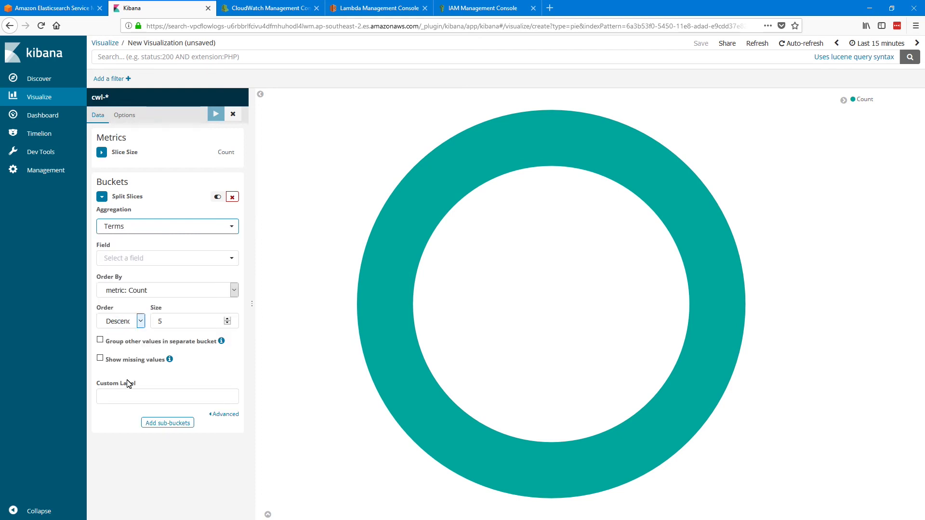
pyautogui.click(163, 258)
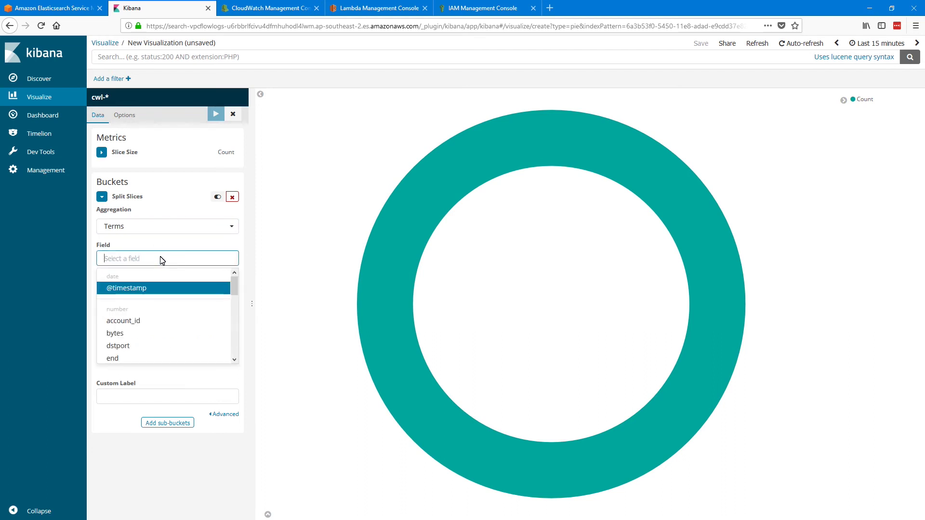
pyautogui.write('ac')
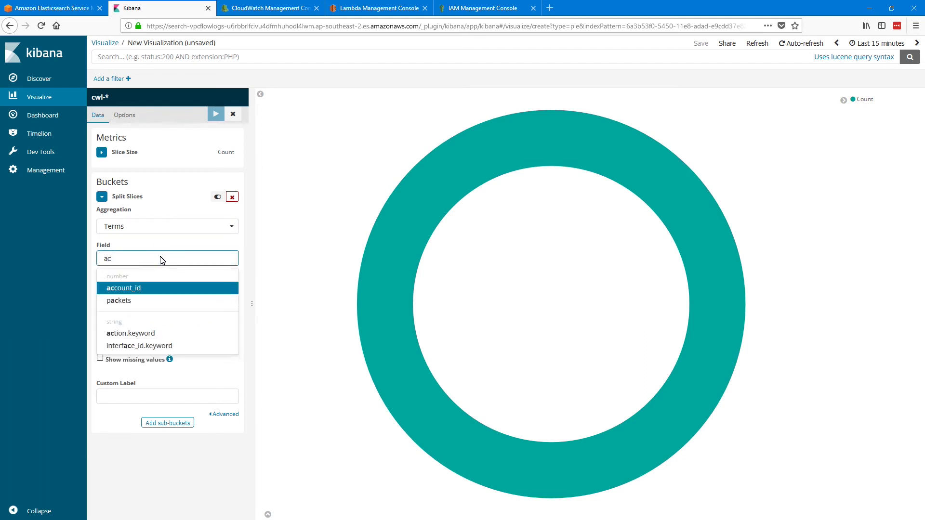
pyautogui.write('tio')
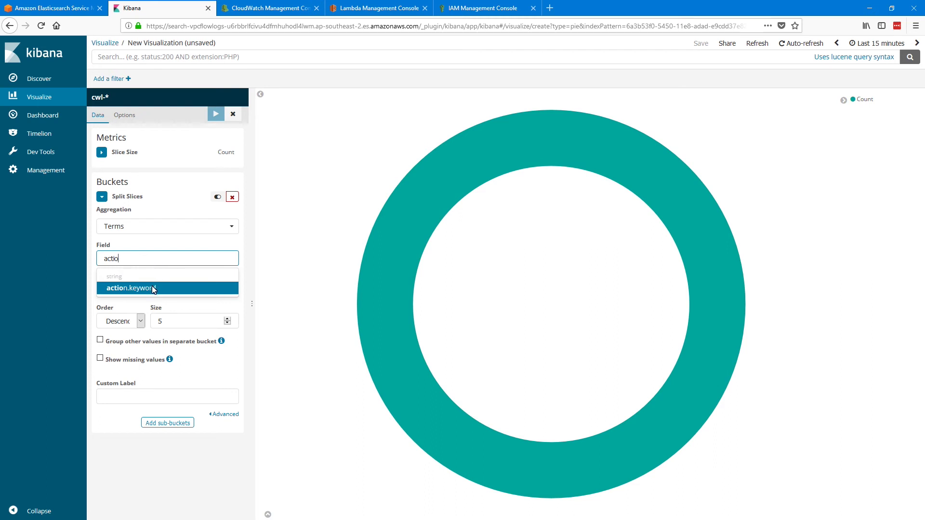
pyautogui.click(143, 290)
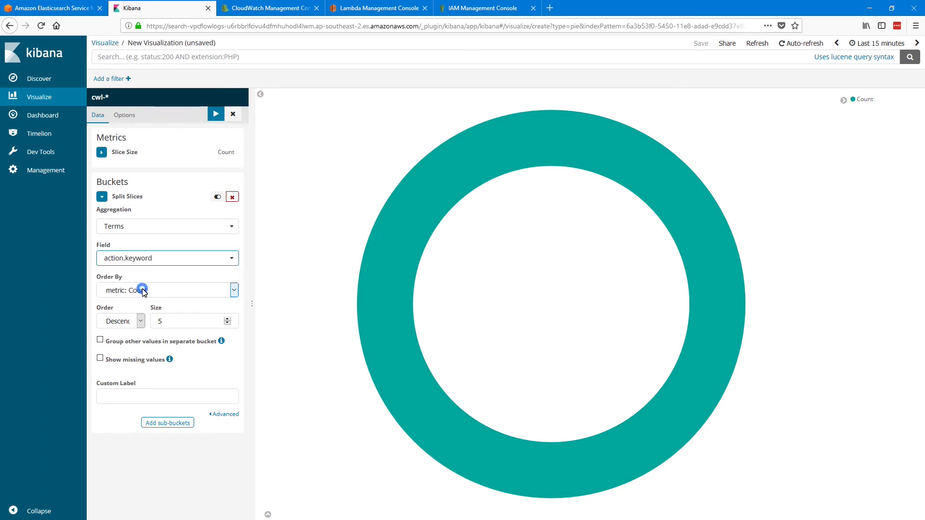
# - Examine the ordering and size options of the slice split, keeping metric: Count, descending order and size 5
pyautogui.click(170, 291)
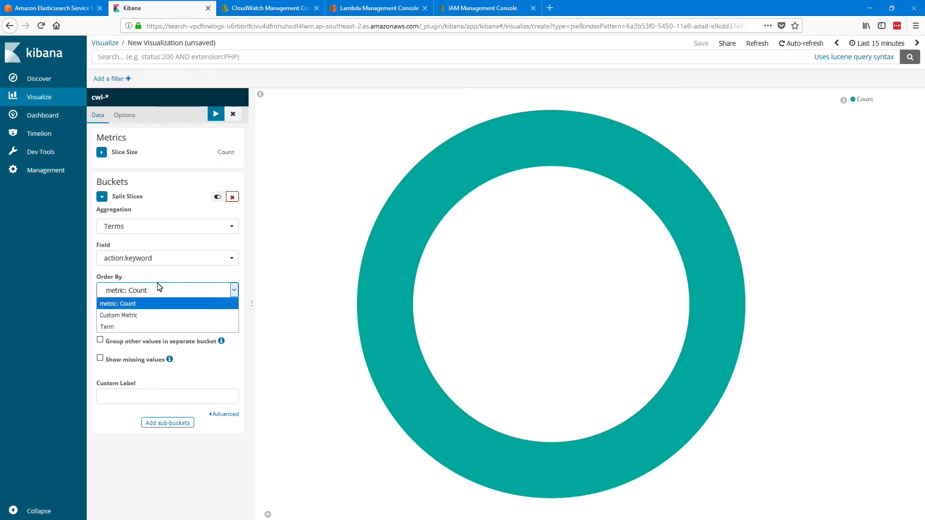
pyautogui.click(177, 304)
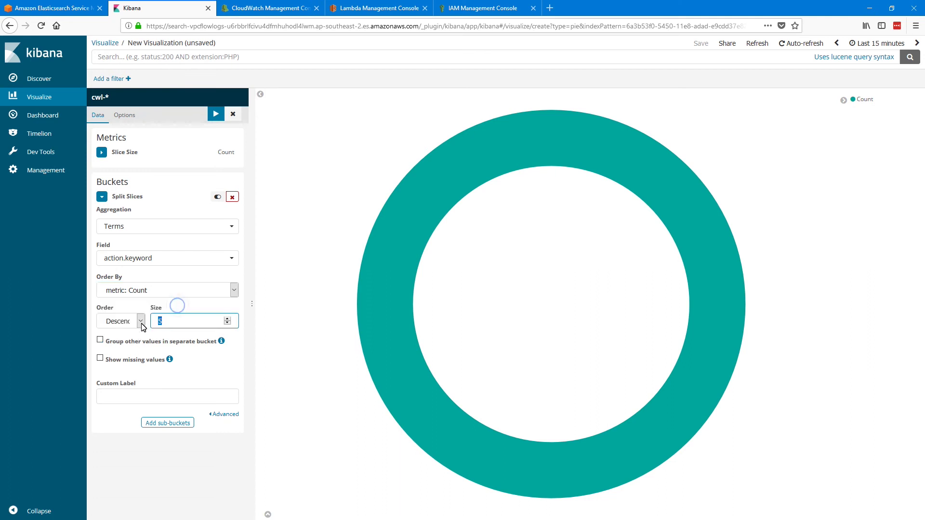
pyautogui.click(129, 297)
pyautogui.click(129, 297)
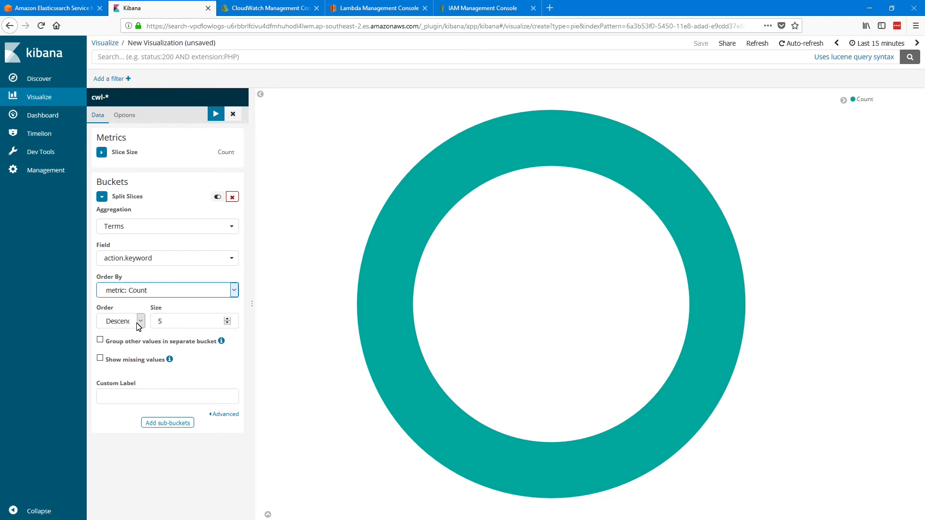
pyautogui.click(140, 322)
pyautogui.click(139, 324)
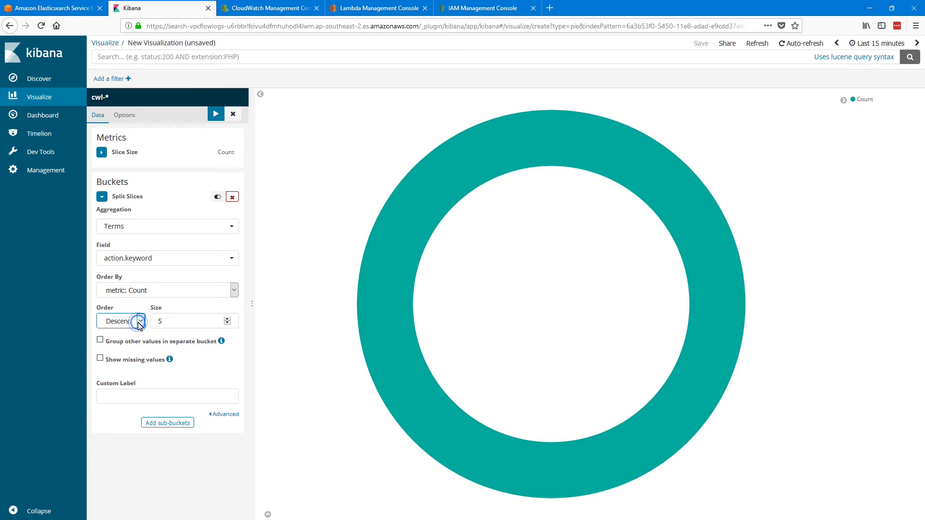
pyautogui.click(175, 326)
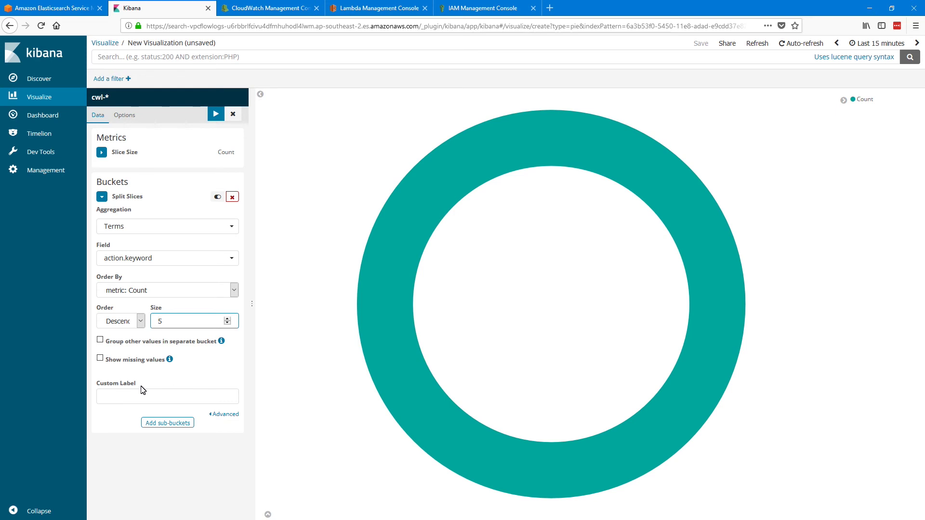
# - Set the slice split's custom label to Action and apply the changes to the pie chart
pyautogui.click(170, 396)
pyautogui.write('A')
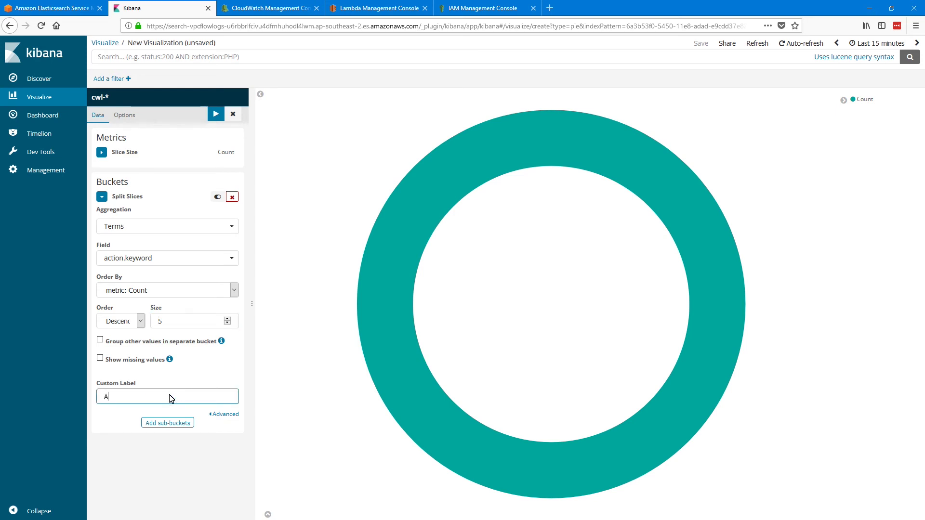
pyautogui.write('ction')
pyautogui.click(215, 116)
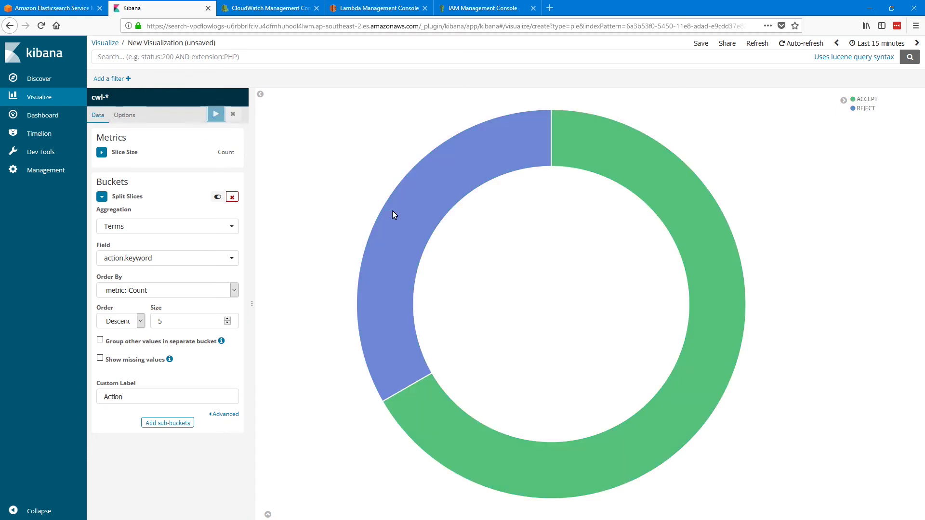
pyautogui.moveTo(397, 223)
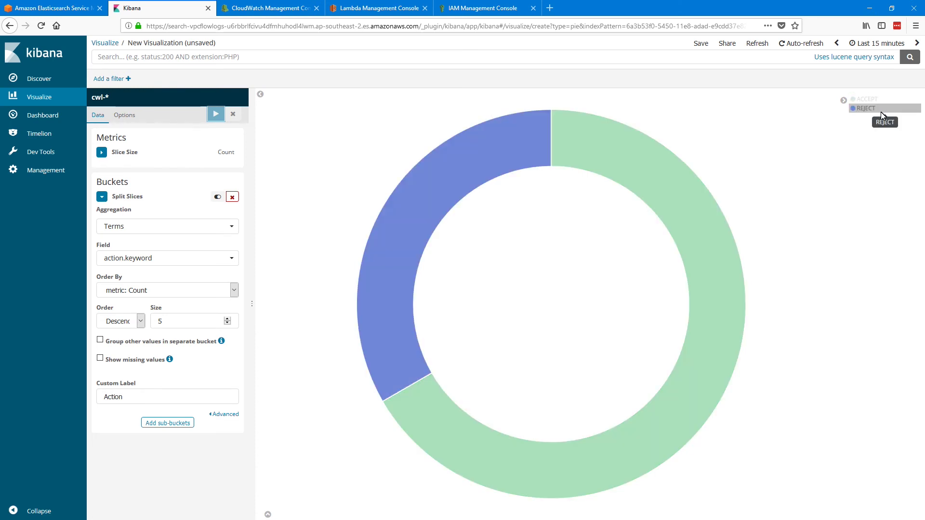
pyautogui.moveTo(623, 160)
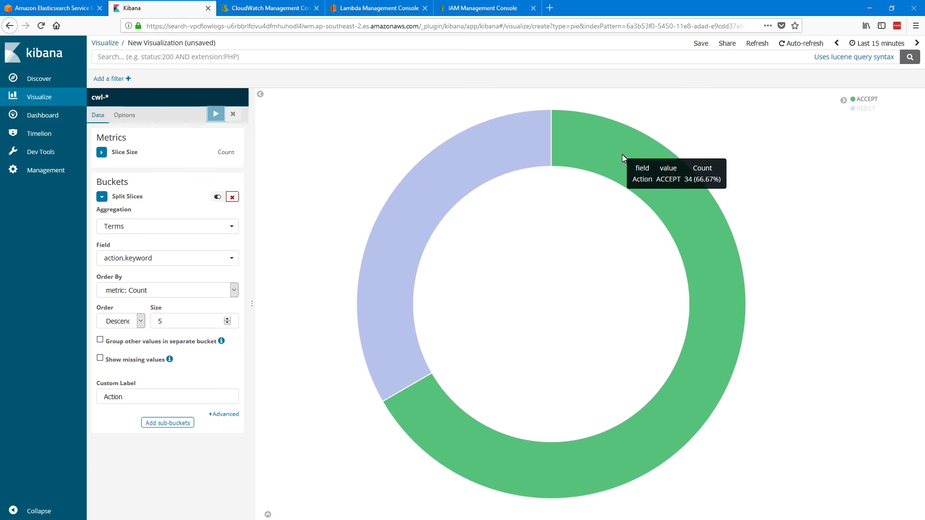
pyautogui.moveTo(484, 152)
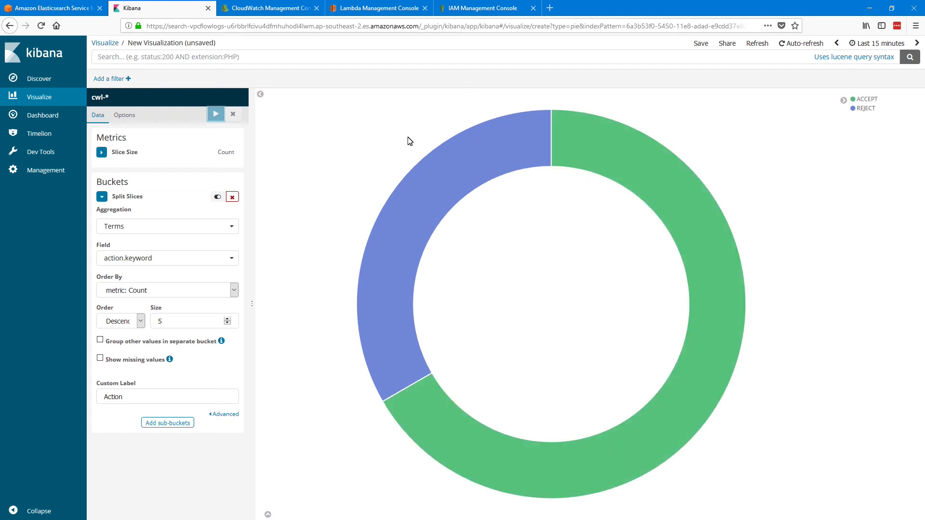
# - Add a Split Slices sub-bucket with a Terms aggregation on the dstport field
pyautogui.click(102, 198)
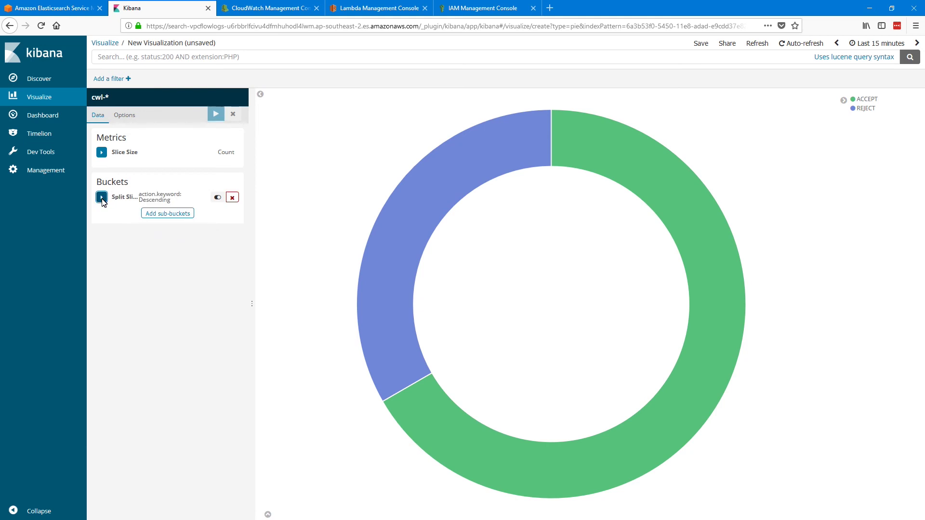
pyautogui.click(169, 214)
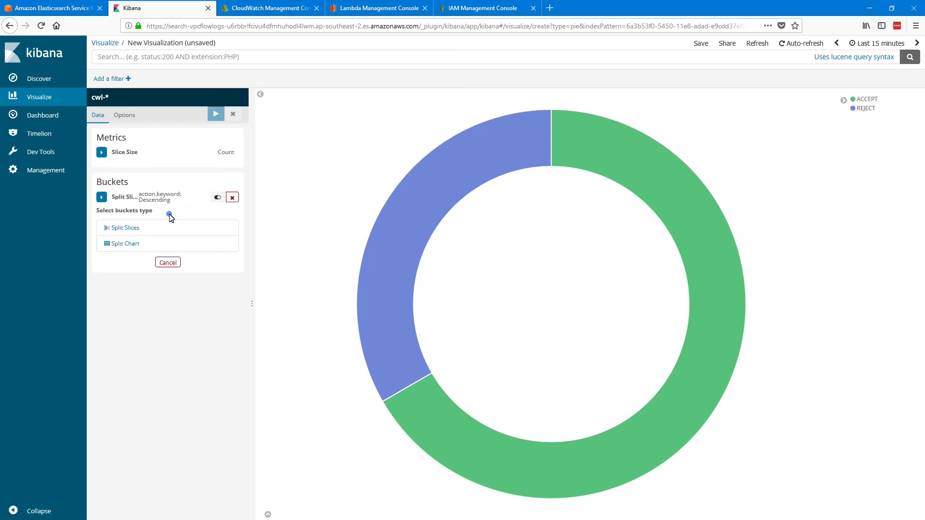
pyautogui.click(127, 234)
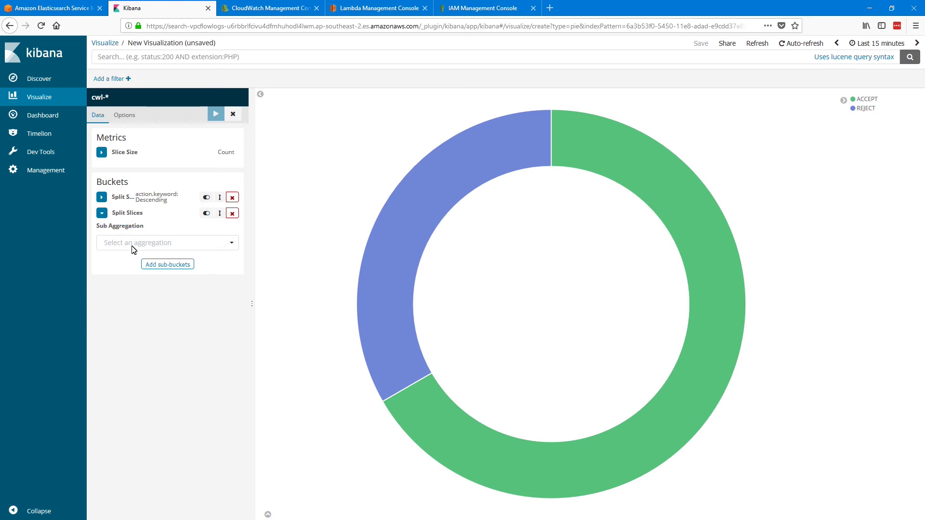
pyautogui.click(136, 247)
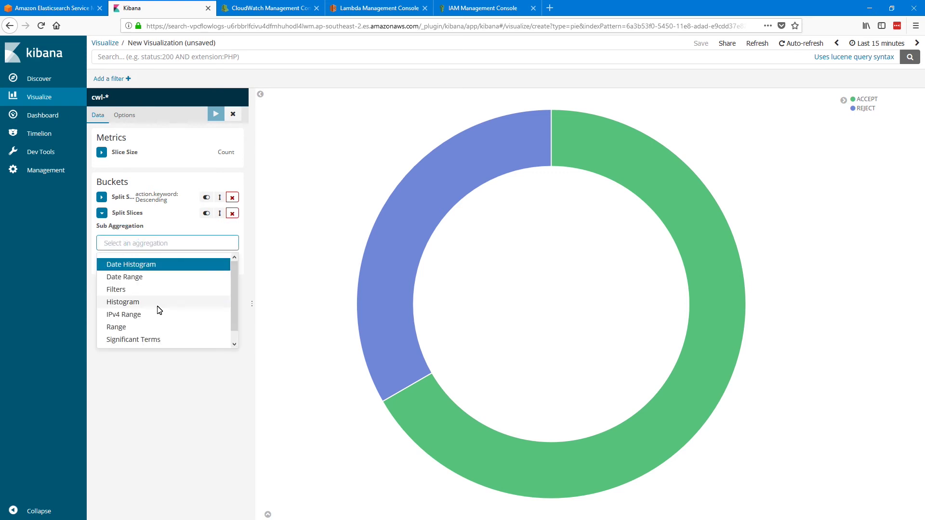
pyautogui.scroll(-1, 159, 307)
pyautogui.click(118, 342)
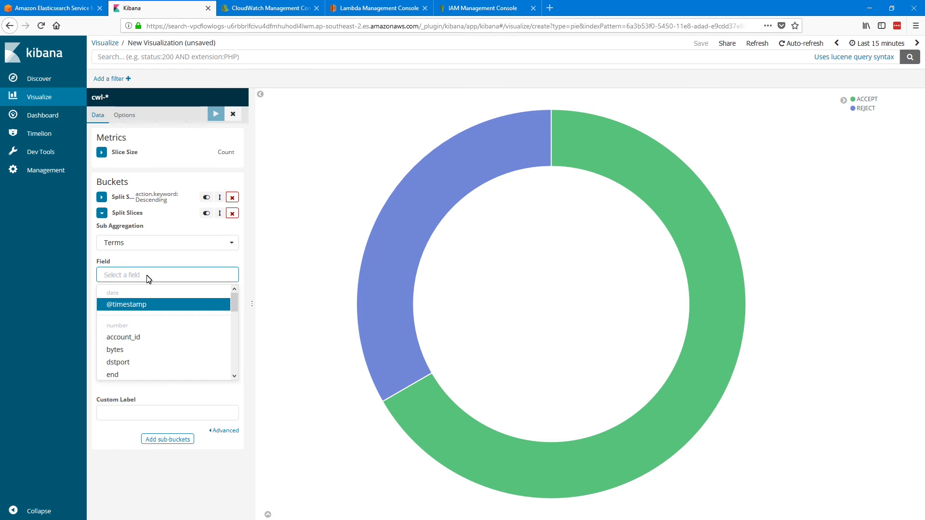
pyautogui.write('de')
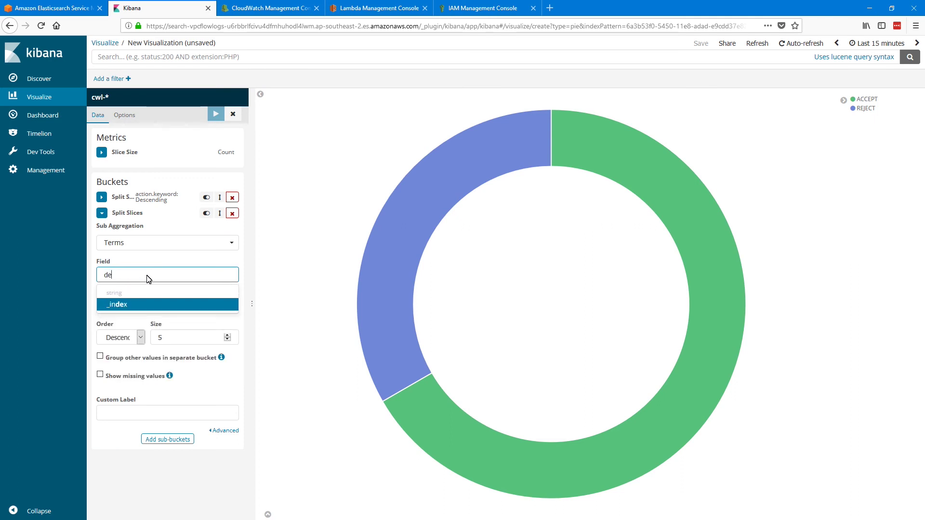
pyautogui.press('BackSpace')
pyautogui.write('s')
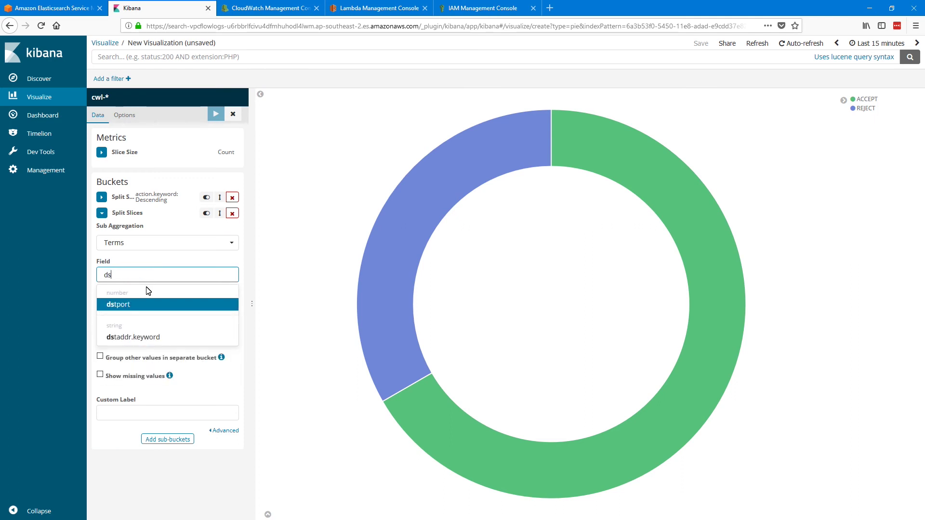
pyautogui.click(129, 304)
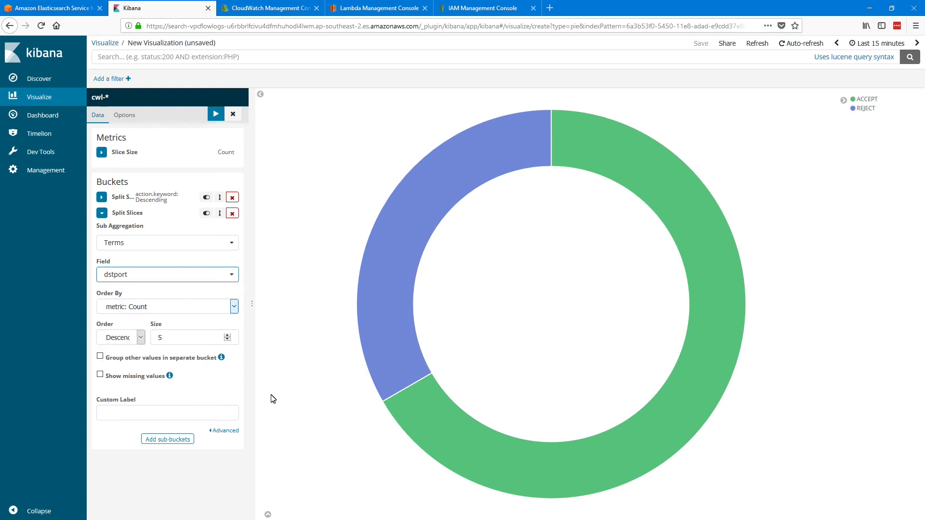
# - Label the destination port sub-bucket DSTPort and apply the changes to the pie chart
pyautogui.click(188, 416)
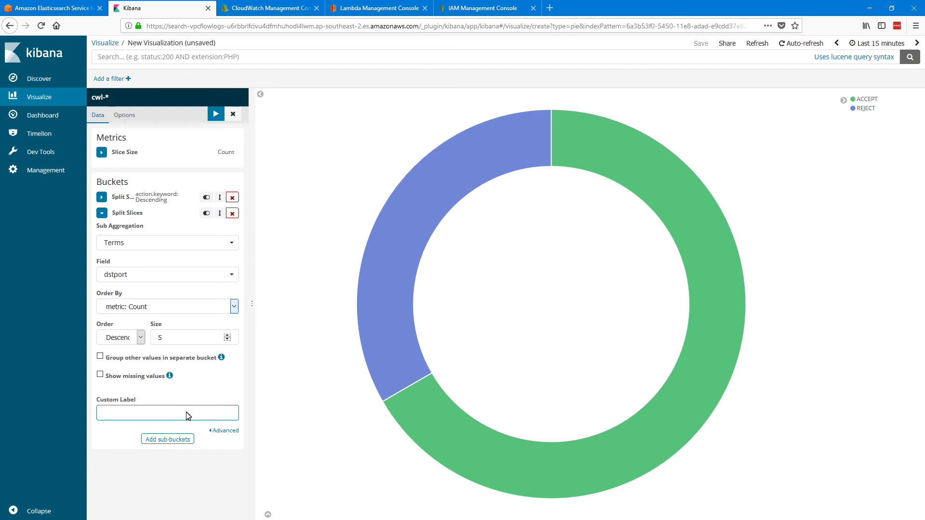
pyautogui.write('De')
pyautogui.write('STPo')
pyautogui.write('rt')
pyautogui.click(216, 114)
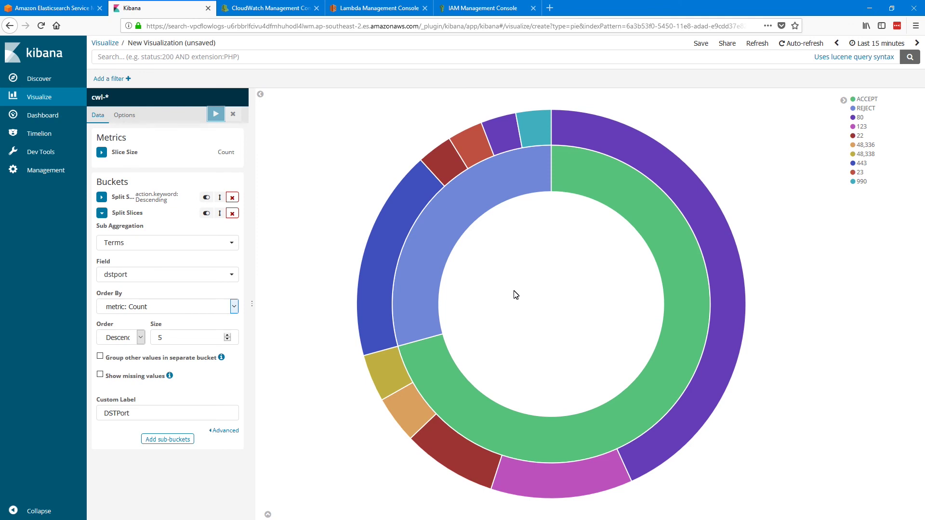
pyautogui.moveTo(678, 216)
# - Save the pie visualization as Accept-Reject-Ports
pyautogui.click(701, 44)
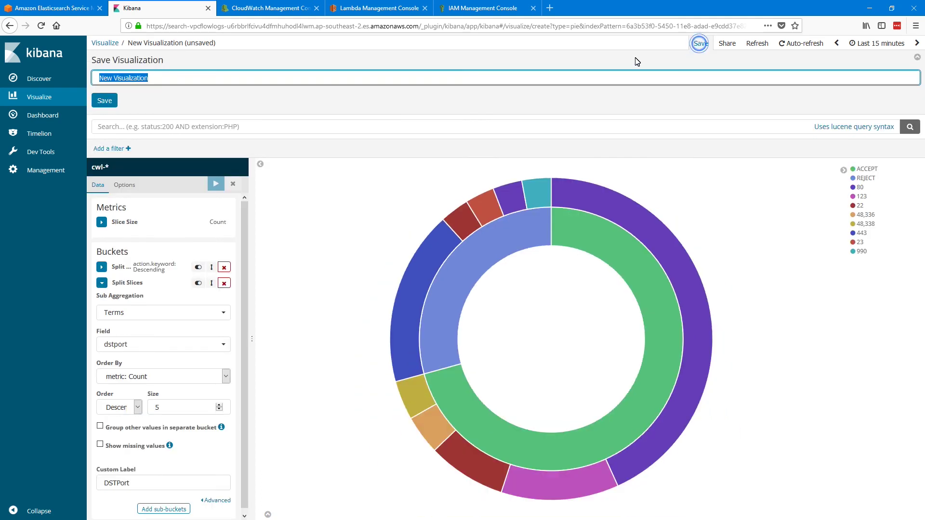
pyautogui.write('A')
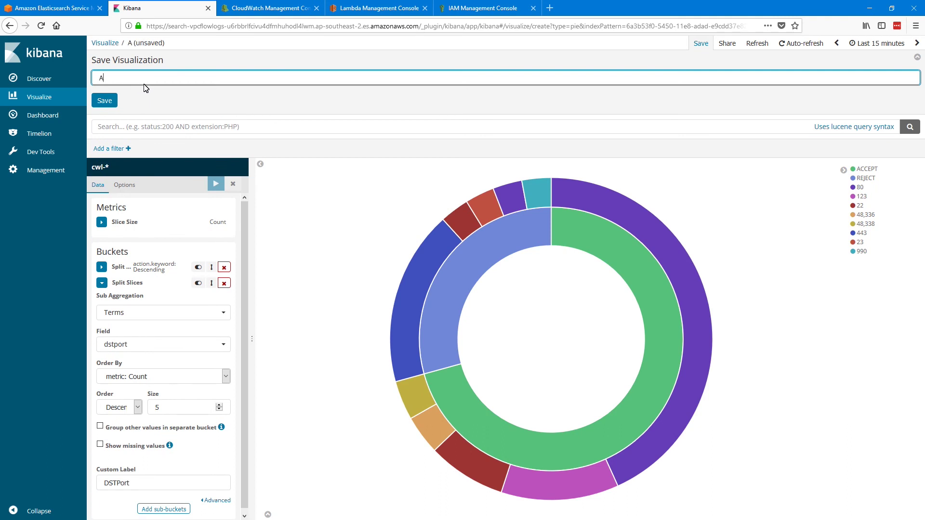
pyautogui.write('ccept-Re')
pyautogui.write('ject-P')
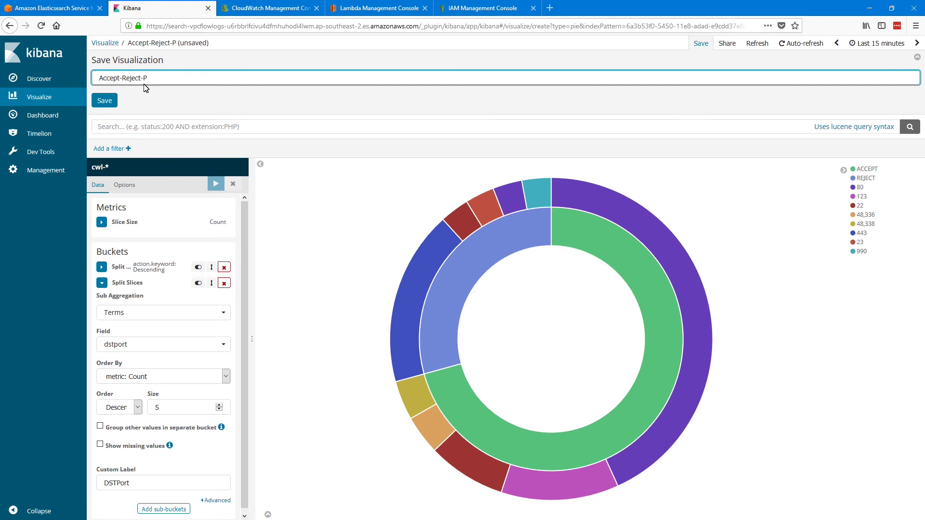
pyautogui.write('orts')
pyautogui.click(104, 100)
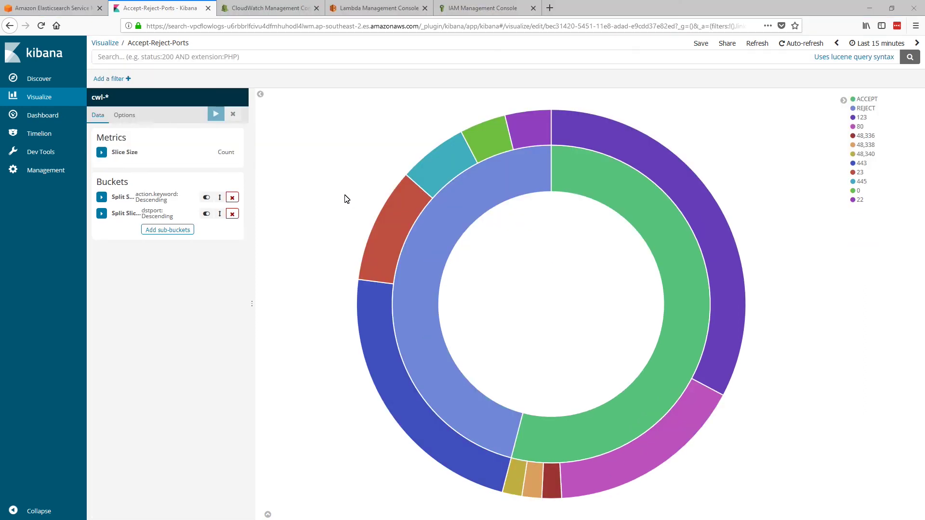
# - Return to the visualization list and create a new line visualization based on the cwl-* index
pyautogui.click(105, 44)
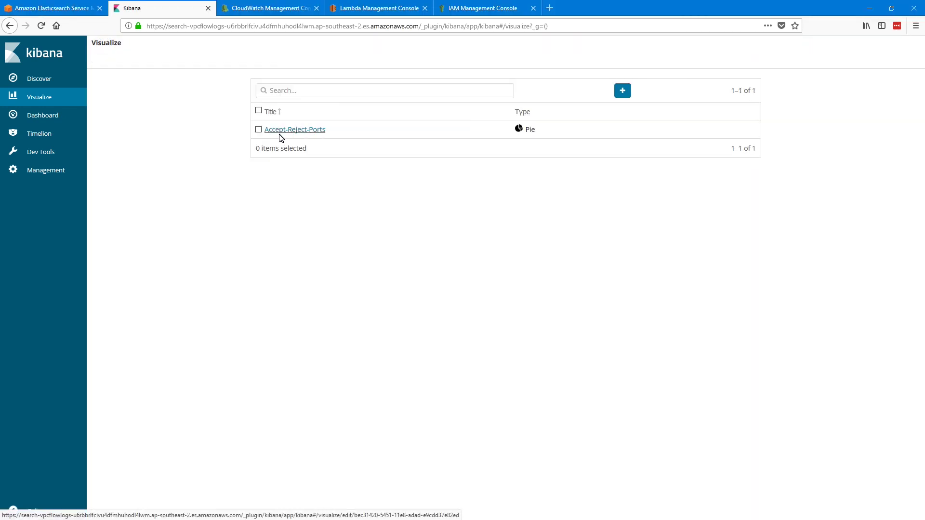
pyautogui.click(625, 93)
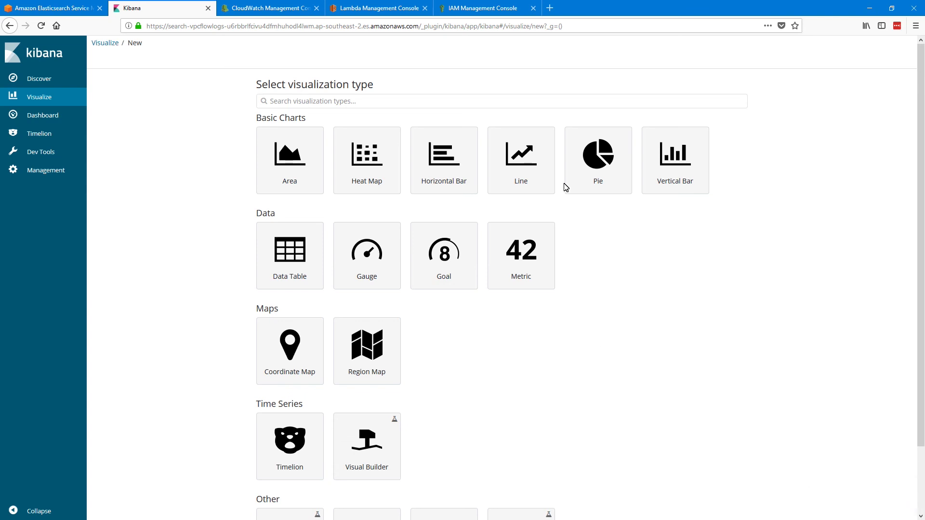
pyautogui.click(517, 165)
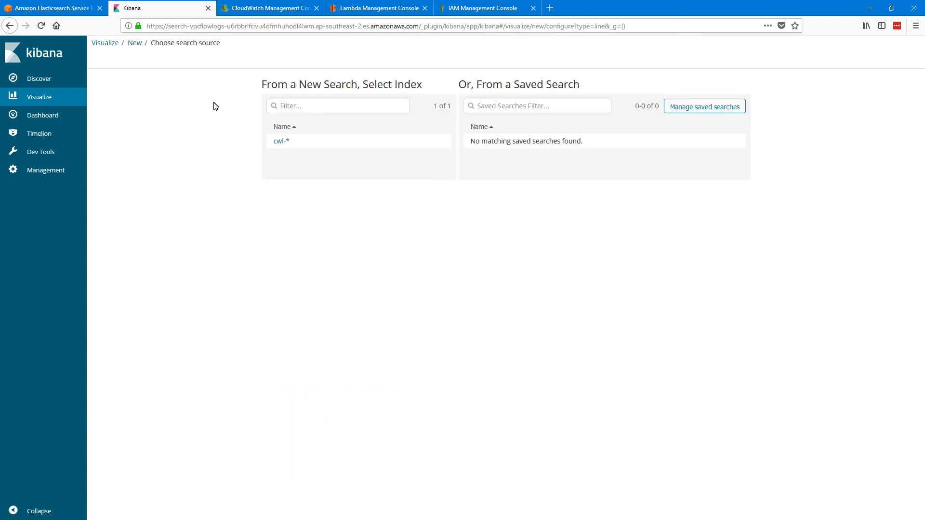
pyautogui.click(282, 143)
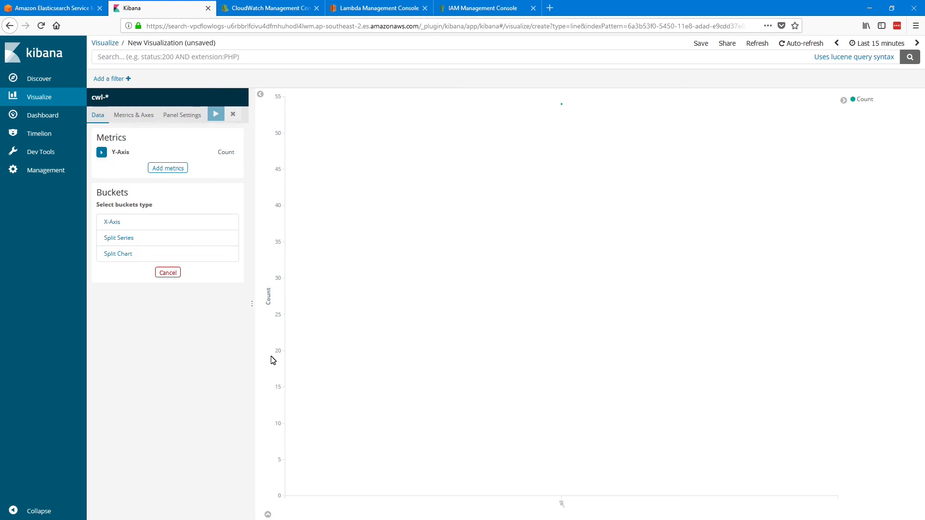
pyautogui.click(117, 222)
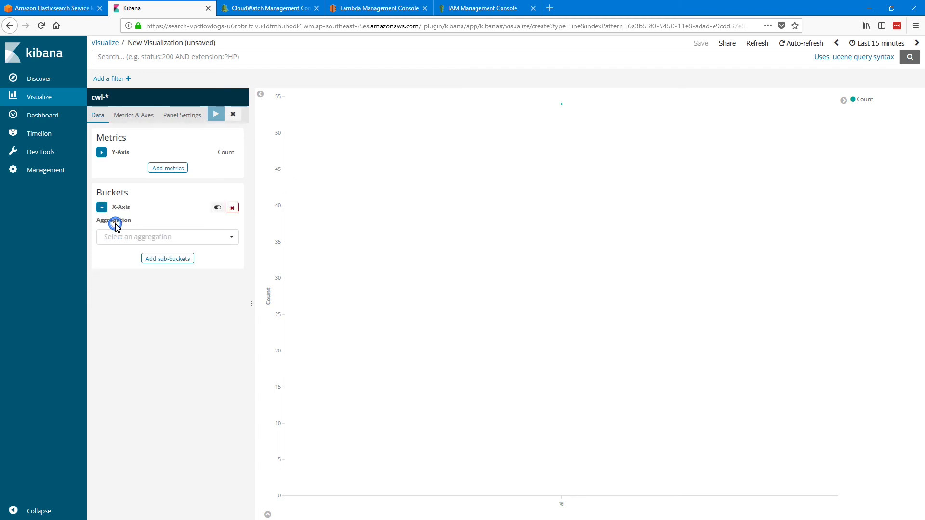
pyautogui.click(147, 237)
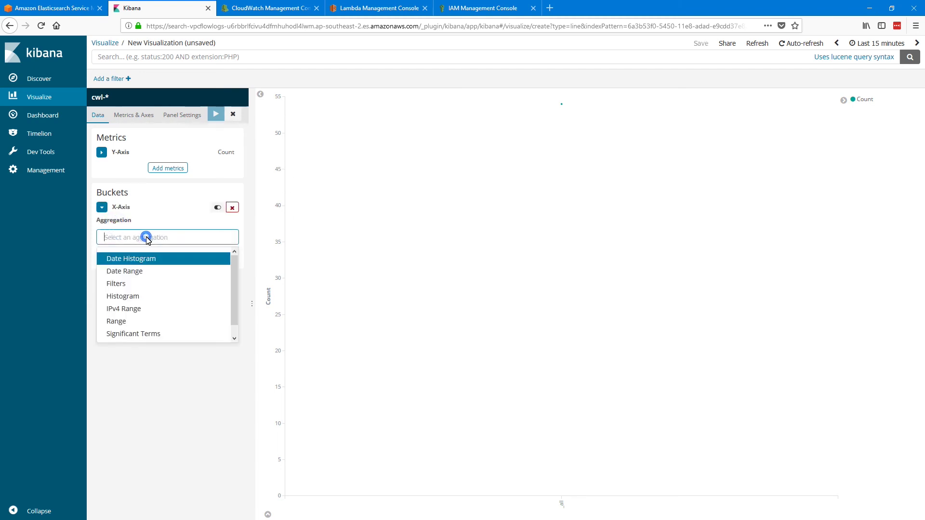
pyautogui.click(149, 264)
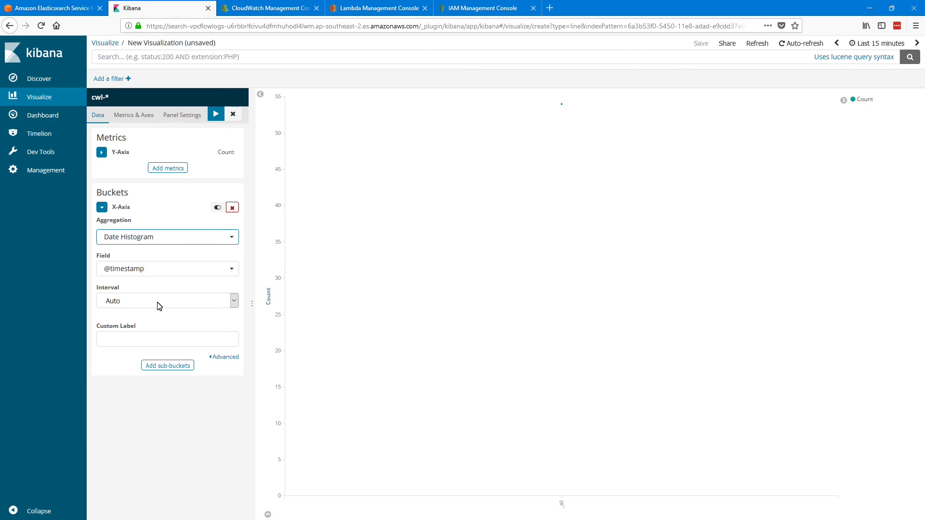
pyautogui.click(157, 344)
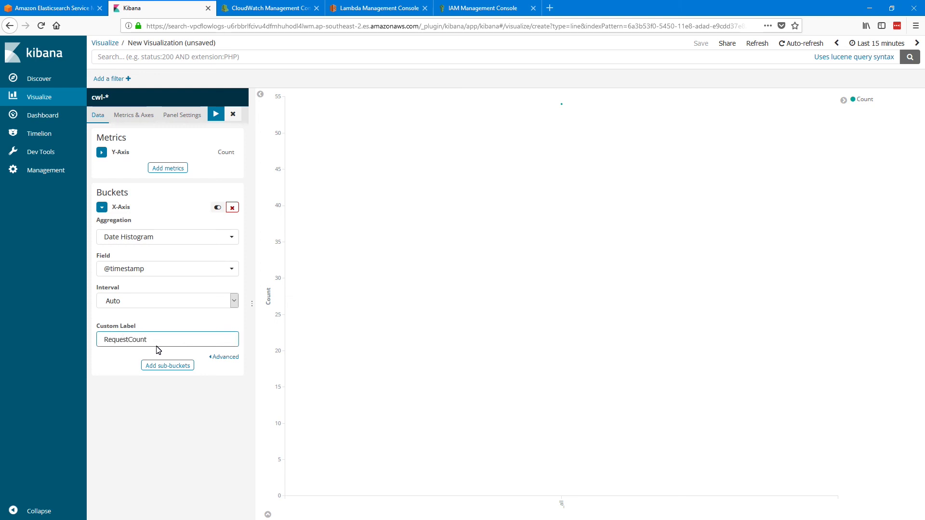
pyautogui.click(215, 116)
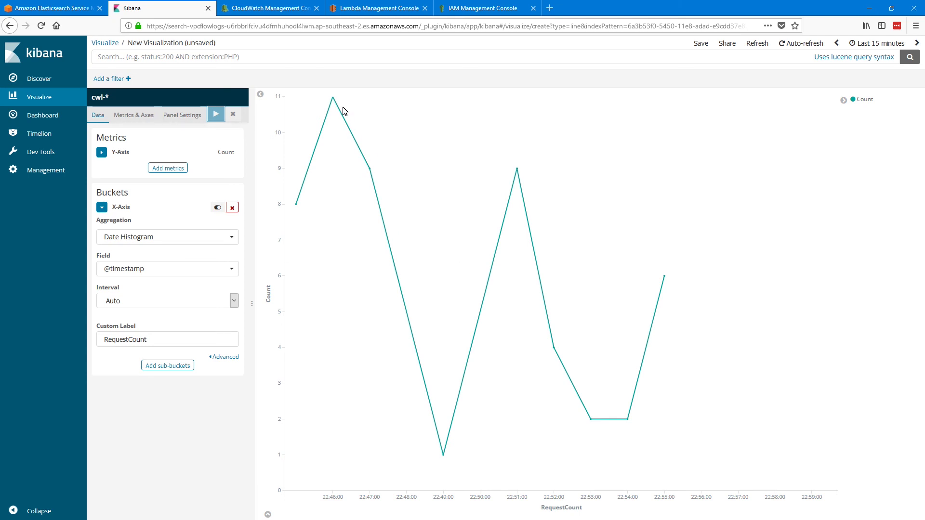
pyautogui.moveTo(335, 101)
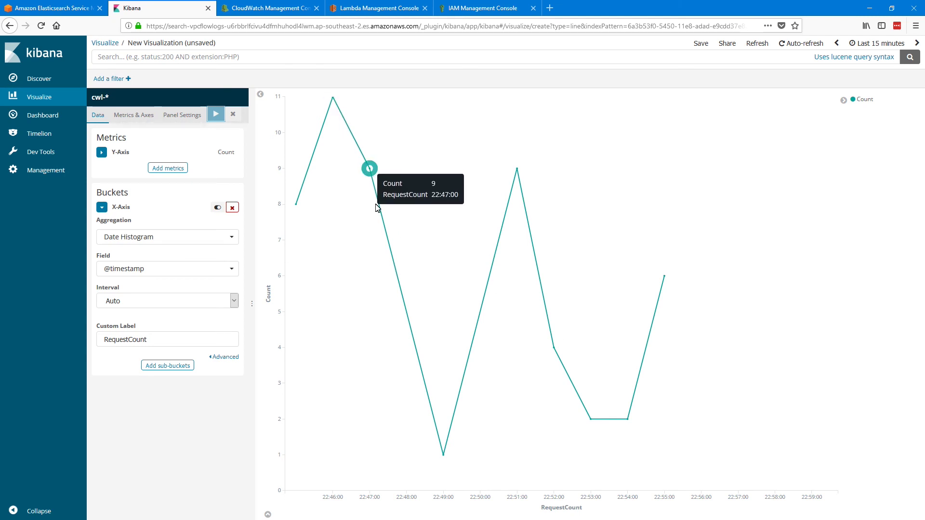
pyautogui.moveTo(445, 456)
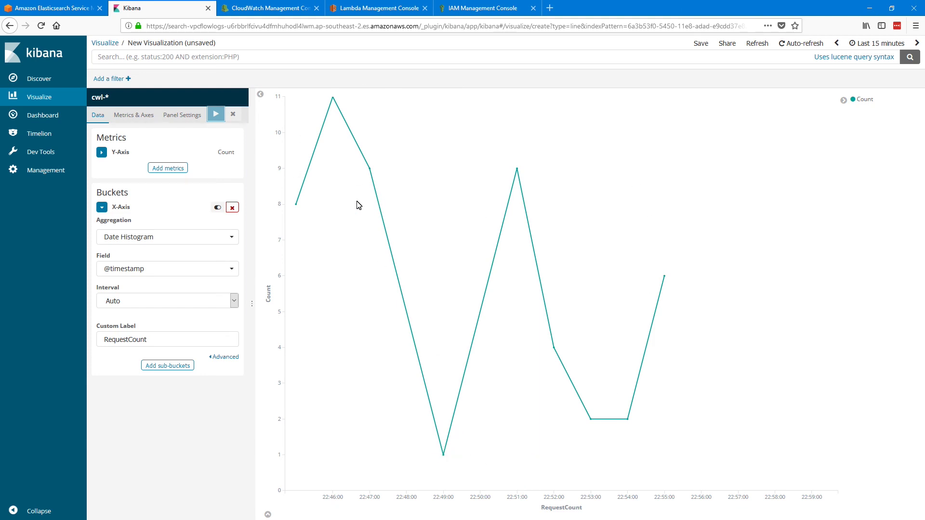
# - Set the Count metric's line mode to smoothed and apply the change to the chart
pyautogui.click(133, 116)
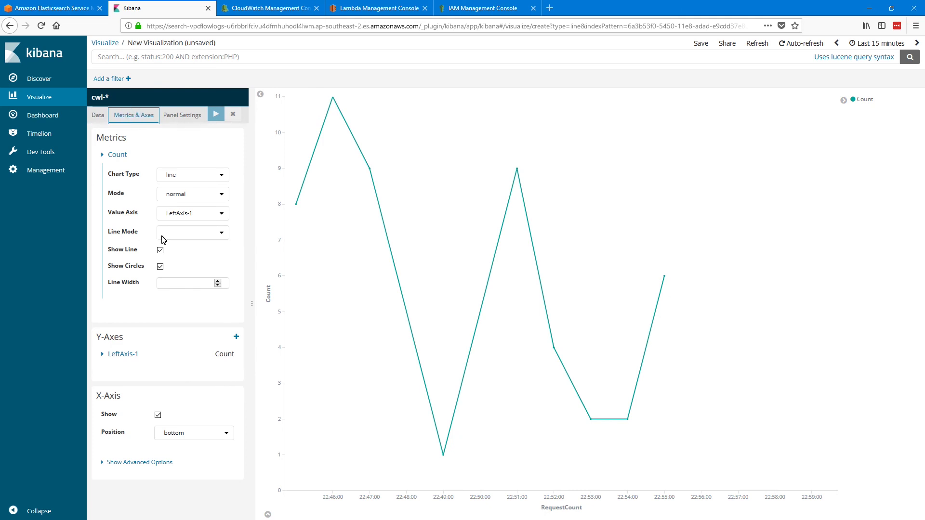
pyautogui.click(181, 233)
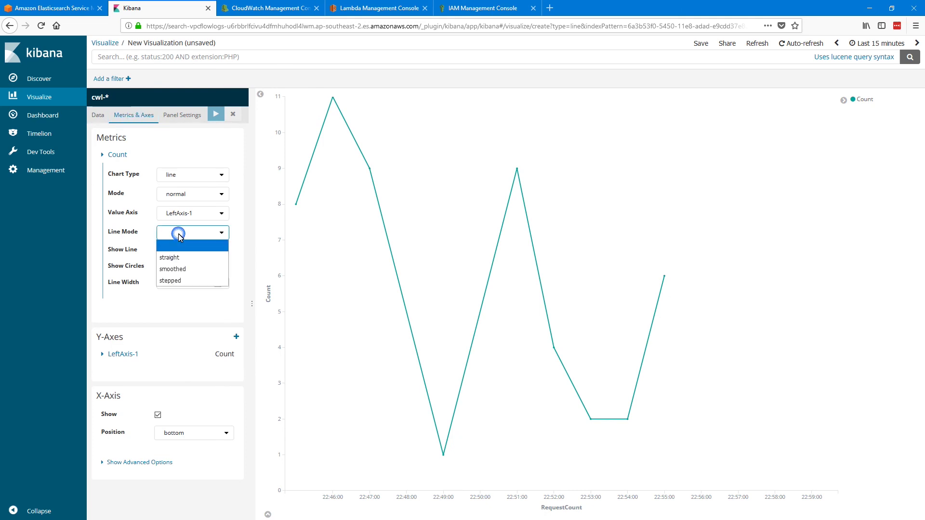
pyautogui.click(178, 269)
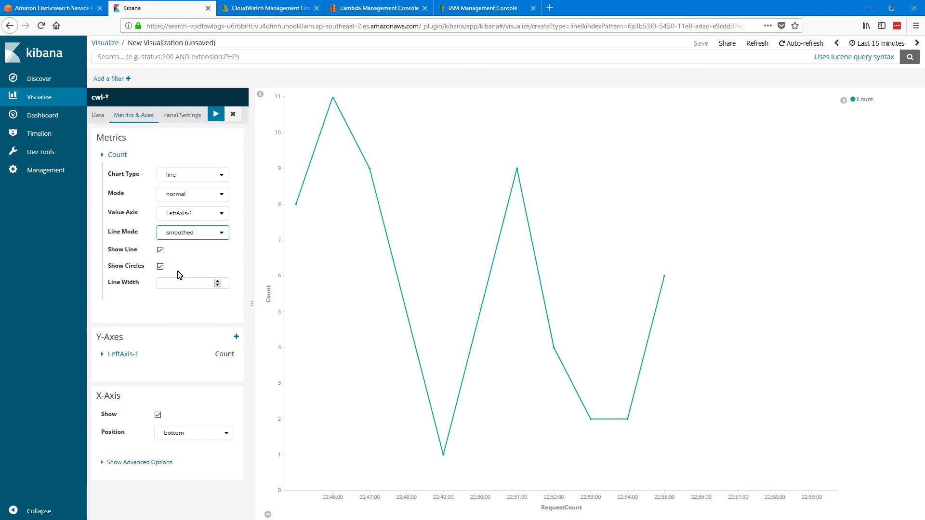
pyautogui.click(216, 114)
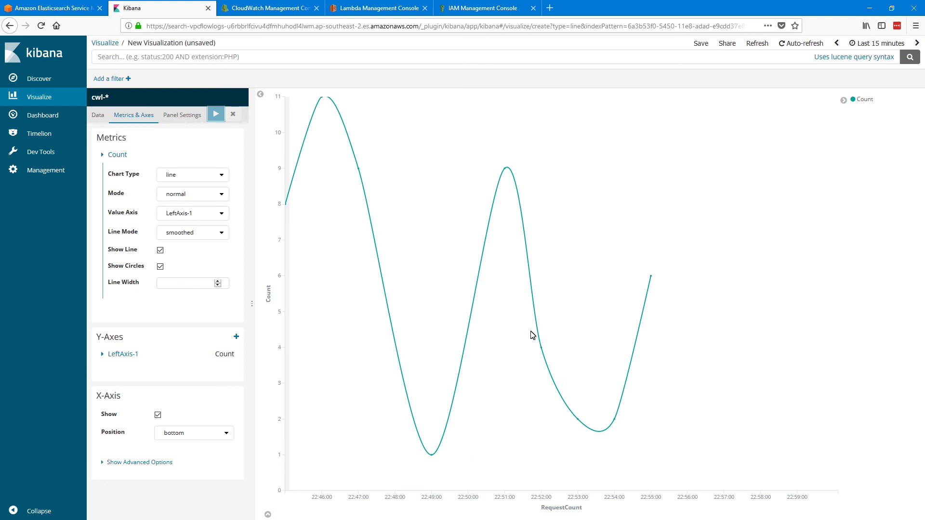
# - Add a Split Series sub-bucket with a Terms aggregation on the action.keyword field
pyautogui.click(97, 117)
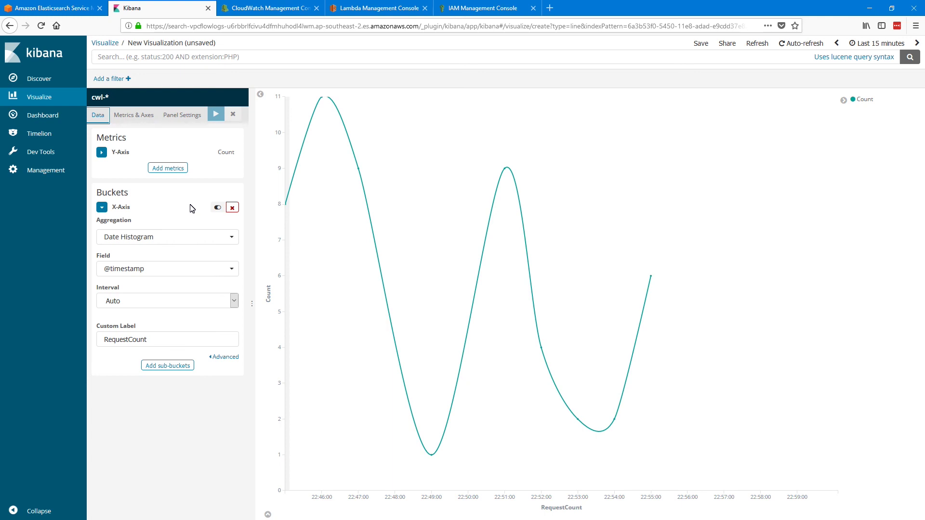
pyautogui.click(164, 367)
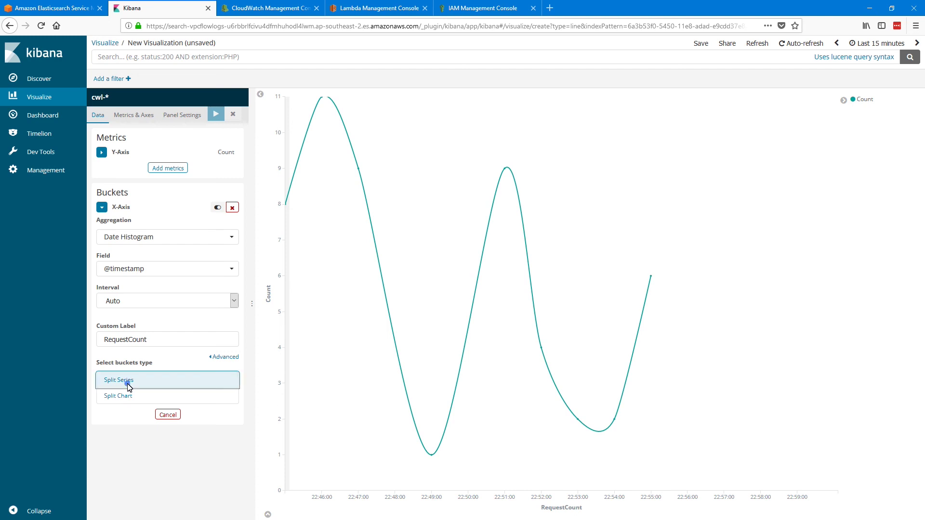
pyautogui.click(127, 380)
pyautogui.click(158, 396)
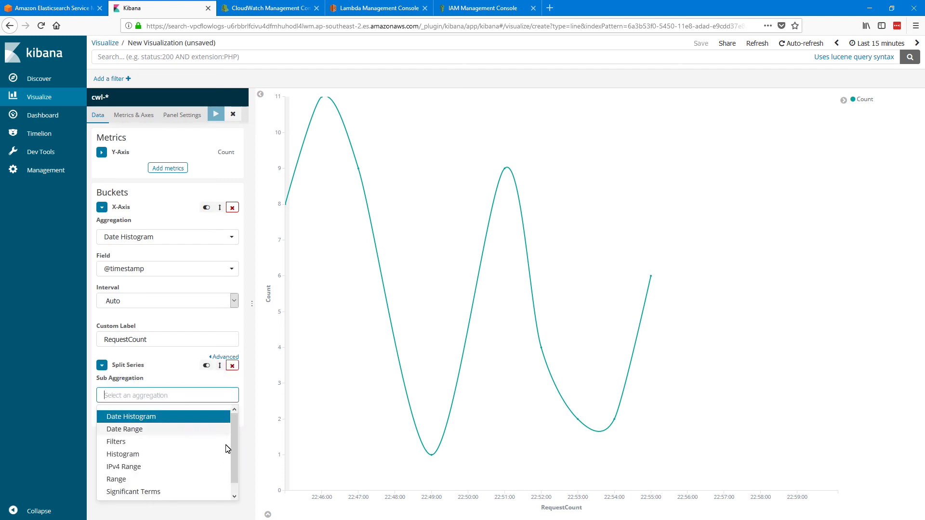
pyautogui.scroll(-1, 233, 448)
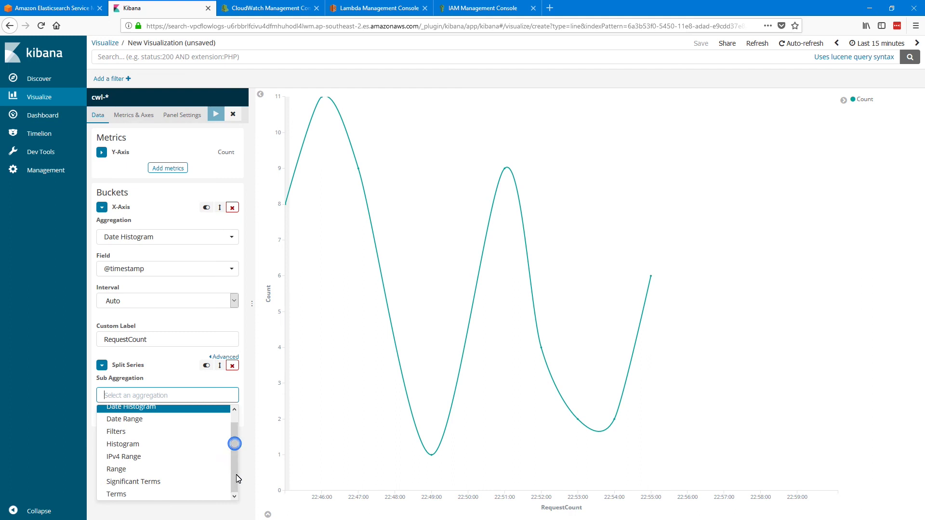
pyautogui.click(139, 496)
pyautogui.click(142, 426)
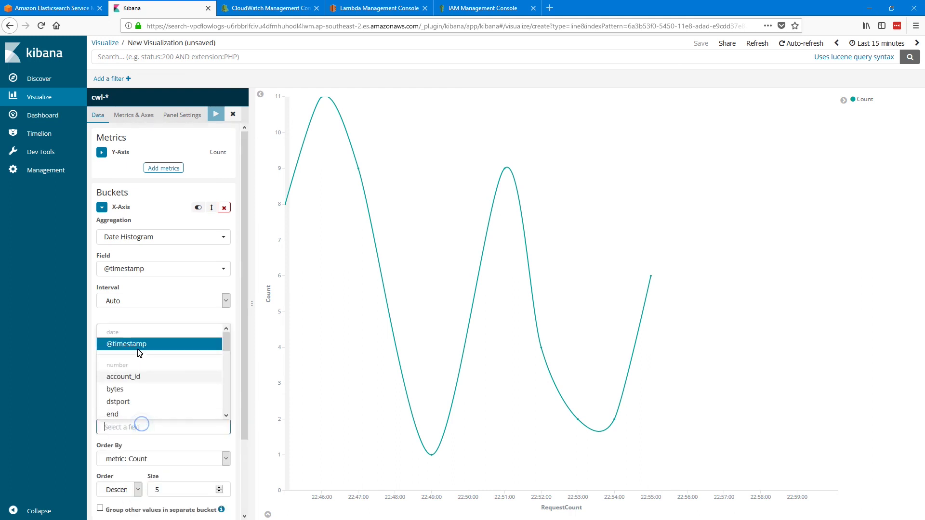
pyautogui.write('act')
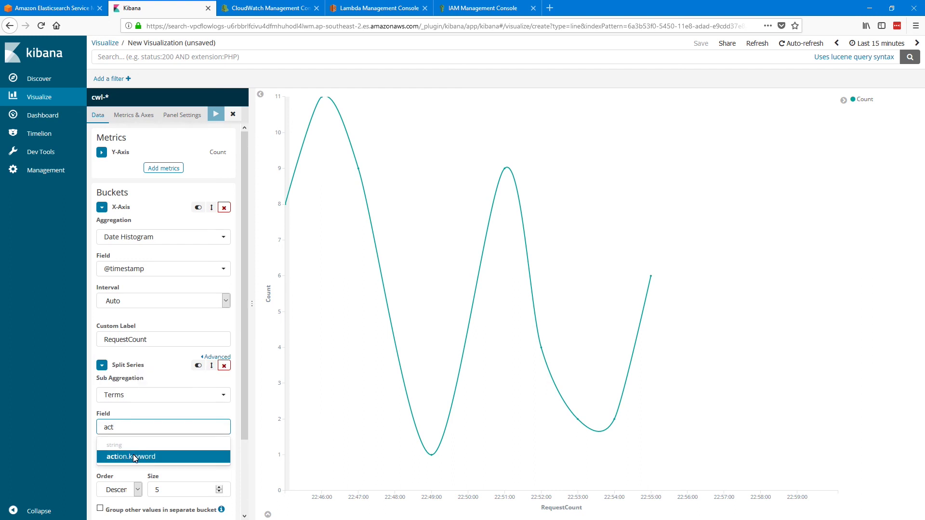
pyautogui.click(135, 456)
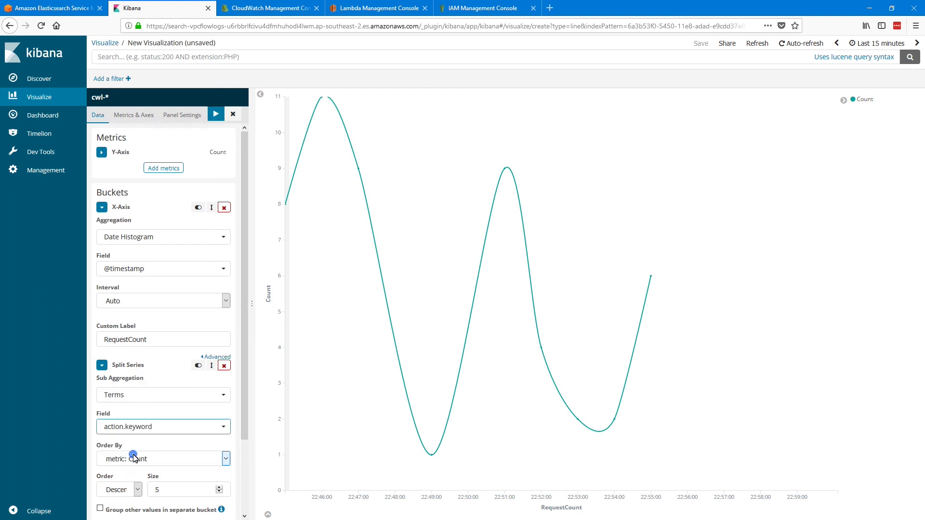
# - Label the split series sub-bucket ActionType and apply the changes to the line chart
pyautogui.moveTo(244, 413); pyautogui.dragTo(243, 495)
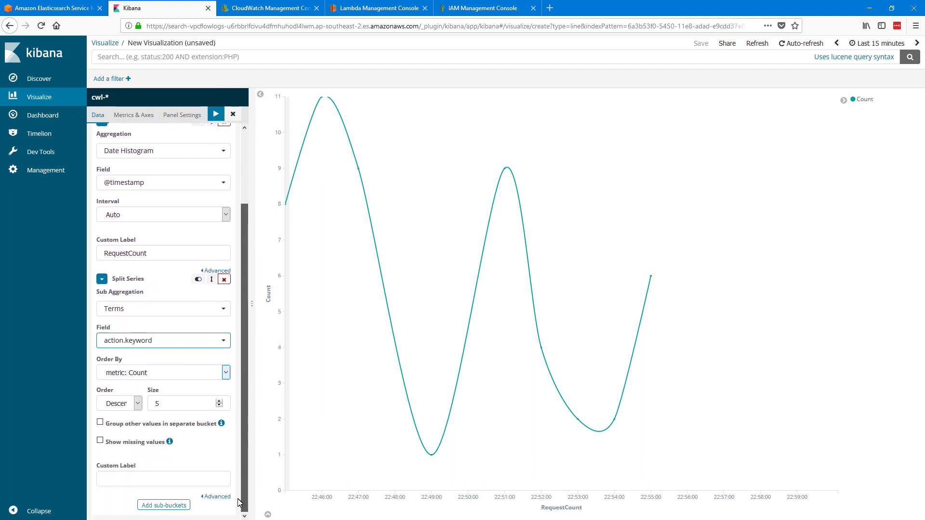
pyautogui.click(142, 480)
pyautogui.write('ActionType')
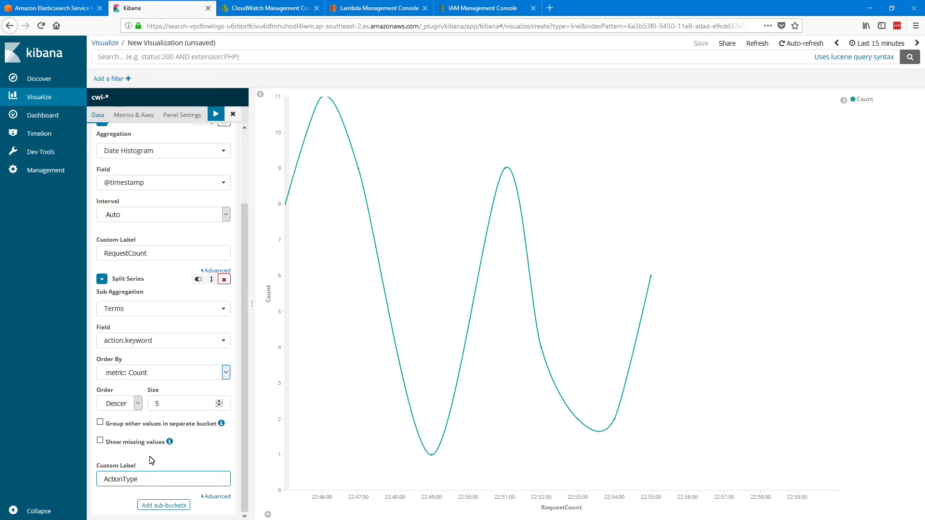
pyautogui.click(217, 114)
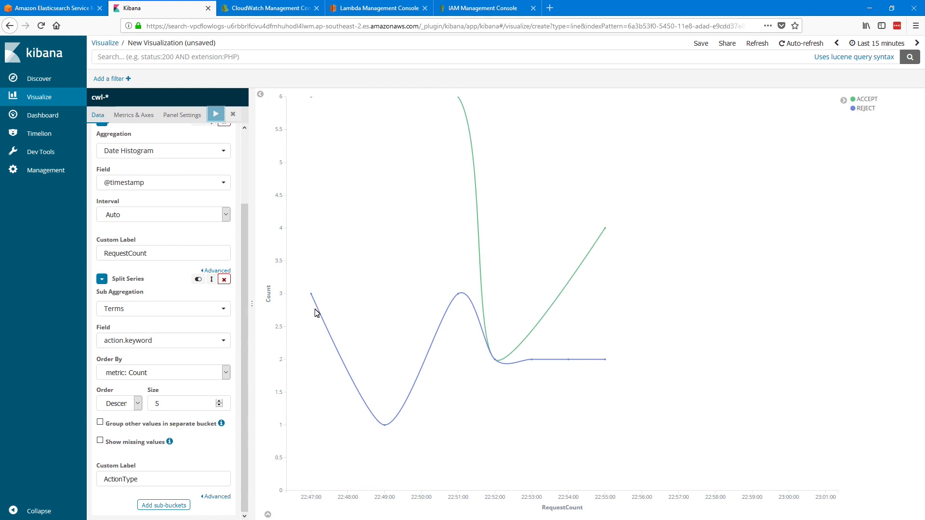
pyautogui.moveTo(465, 298)
# - Save the line visualization as RequestCount
pyautogui.click(698, 44)
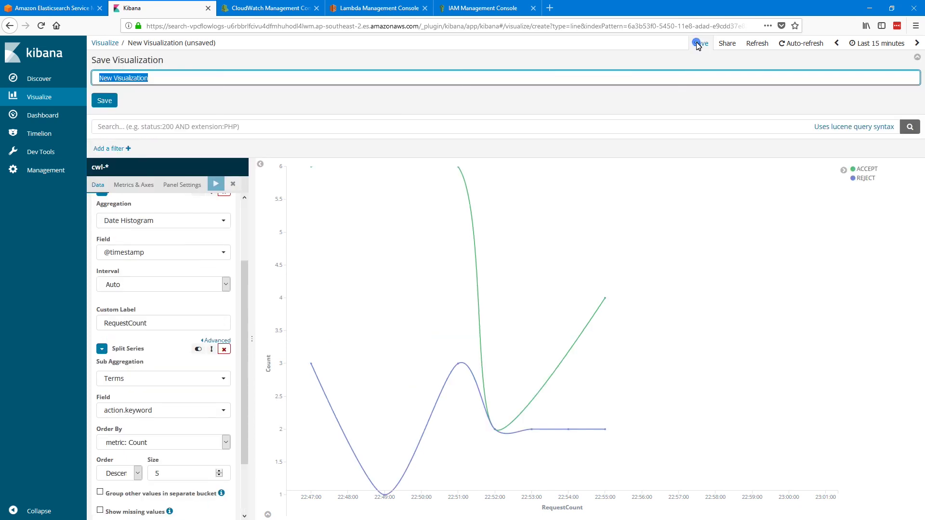
pyautogui.write('Re')
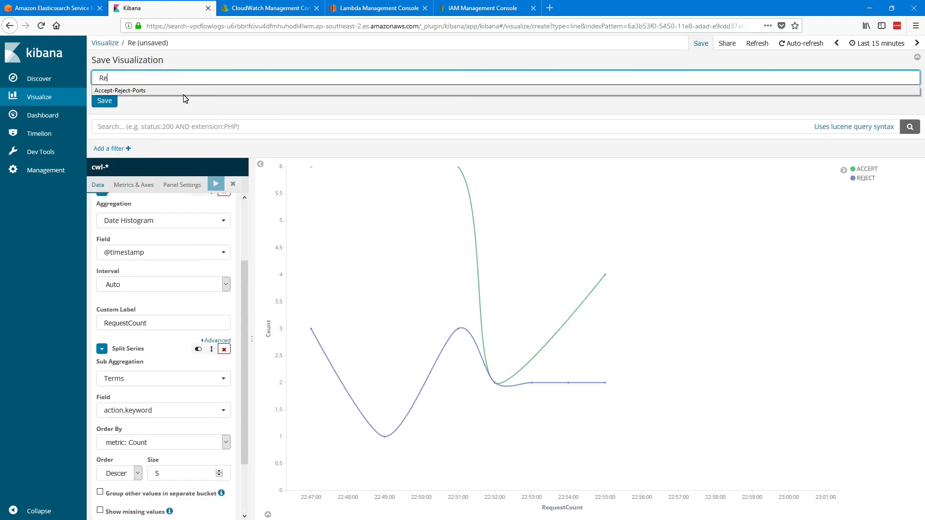
pyautogui.write('questCount')
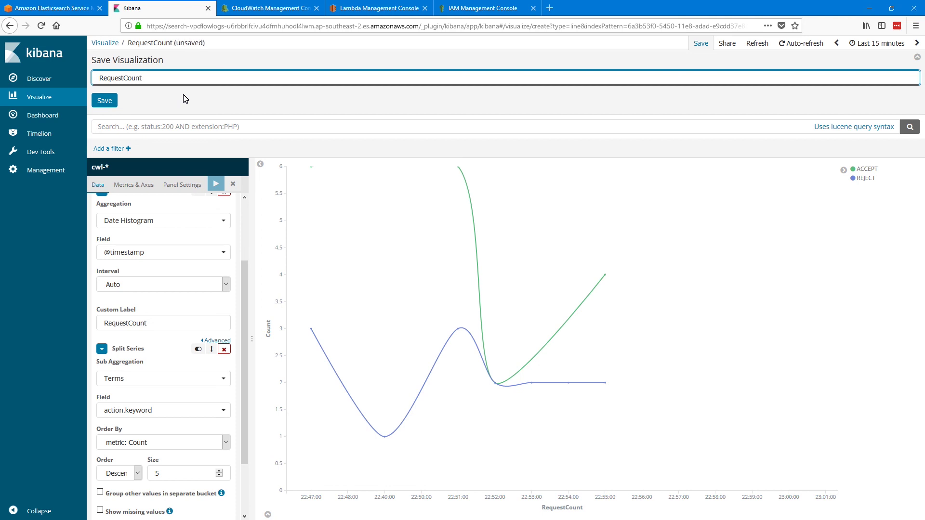
pyautogui.click(106, 100)
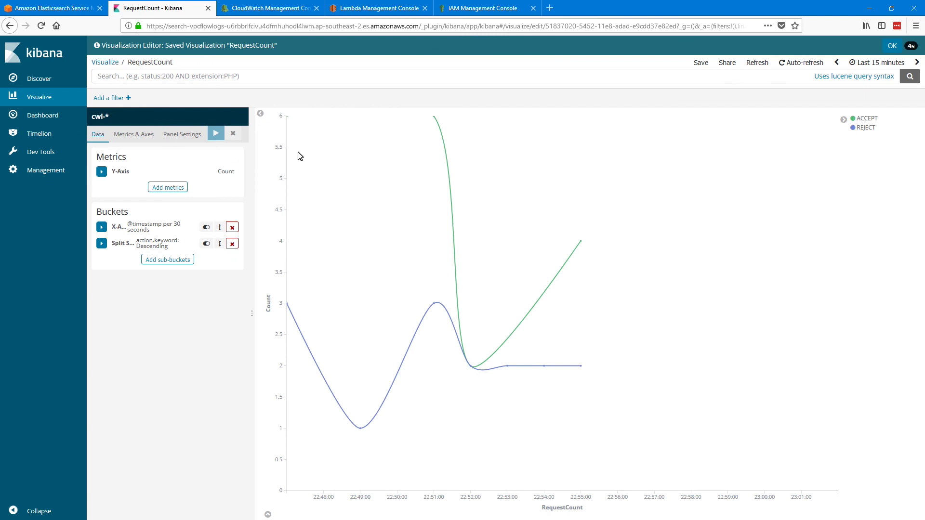
# - Leave the visualization editor and create a new empty dashboard
pyautogui.click(100, 66)
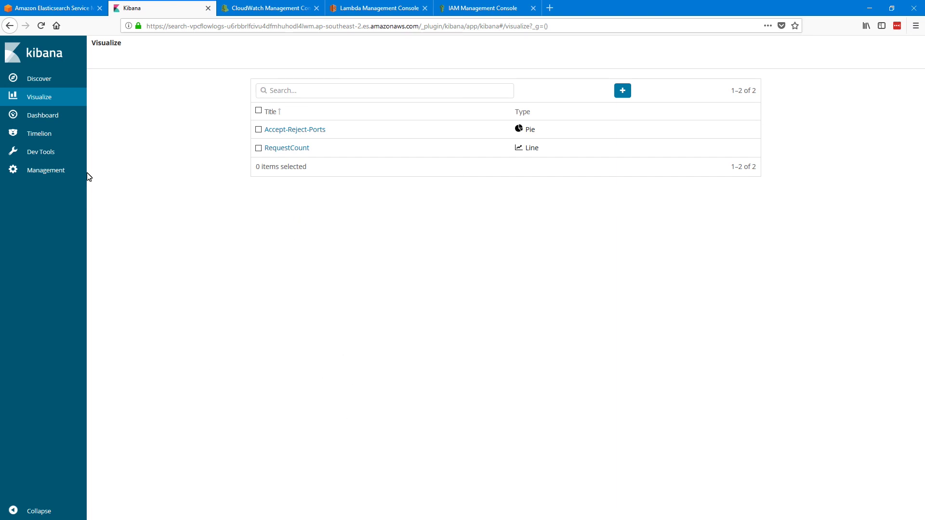
pyautogui.click(51, 120)
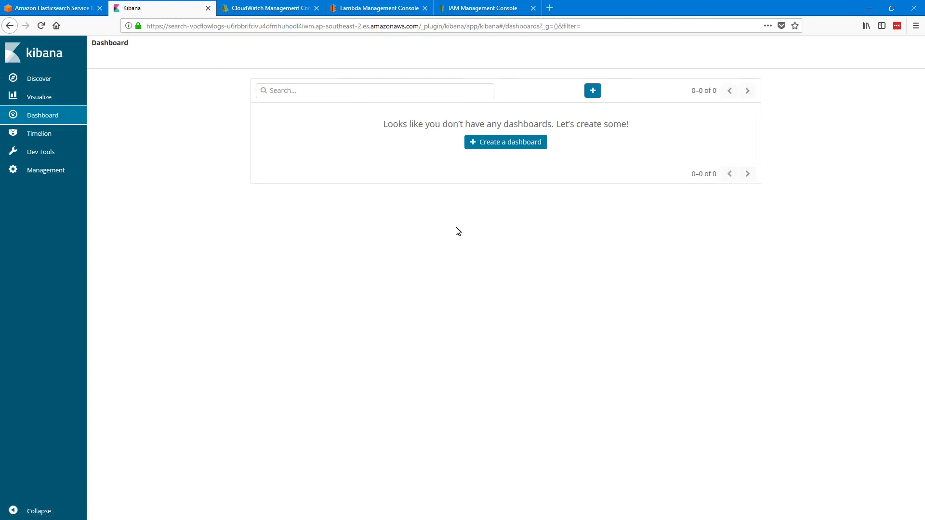
pyautogui.click(499, 147)
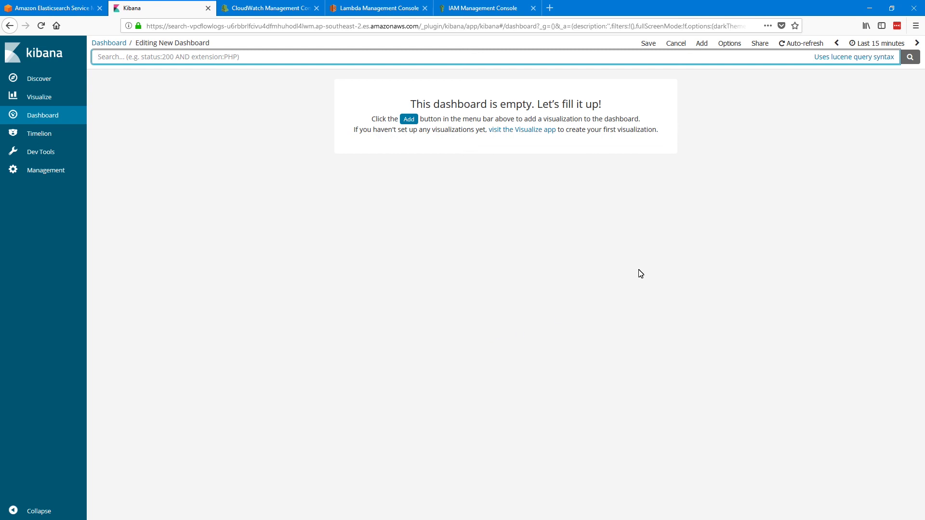
# - Add the Accept-Reject-Ports and RequestCount visualizations to the dashboard and close the panel picker
pyautogui.click(408, 119)
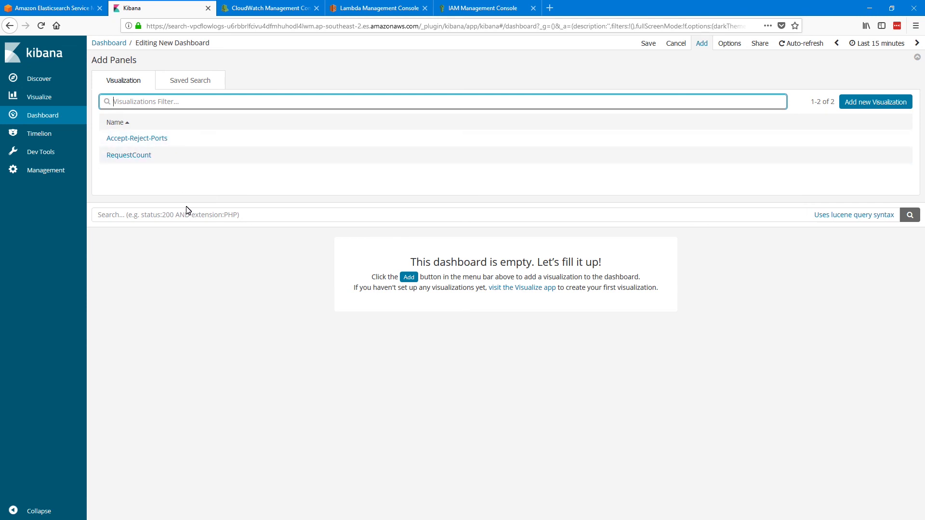
pyautogui.click(130, 139)
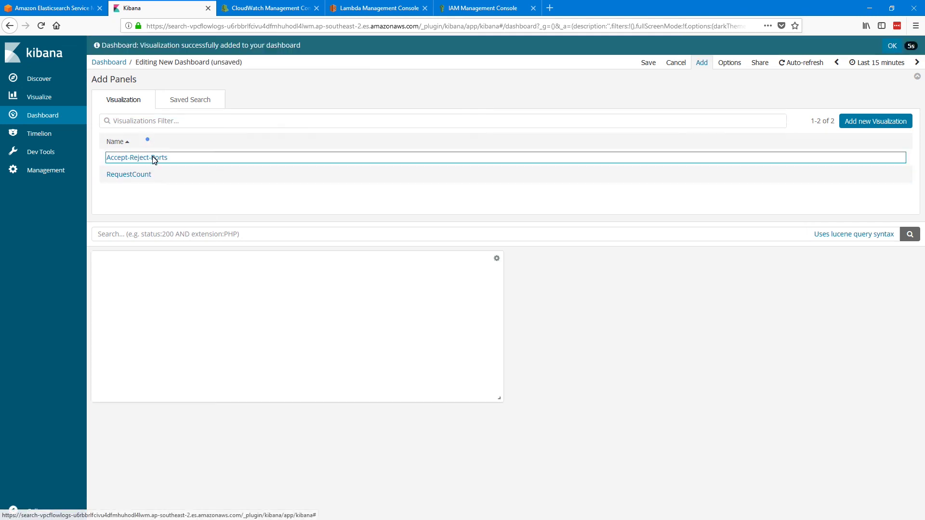
pyautogui.click(130, 176)
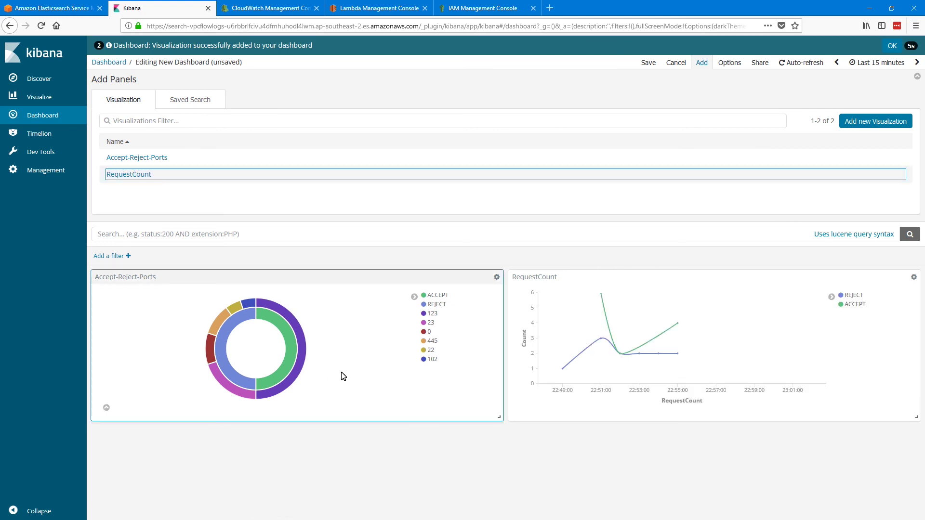
pyautogui.click(917, 78)
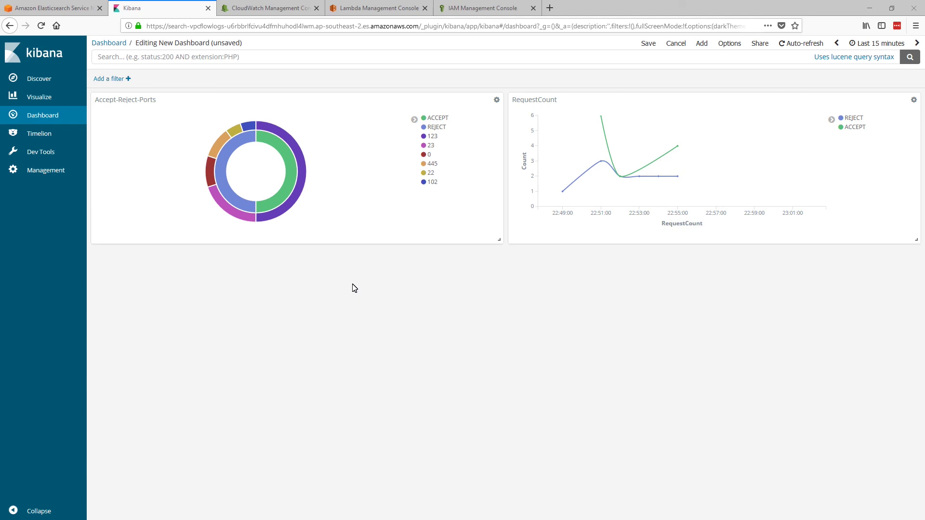
# - Filter the dashboard by the ACCEPT slice of the Accept-Reject-Ports chart, and remove that filter again
pyautogui.moveTo(289, 173)
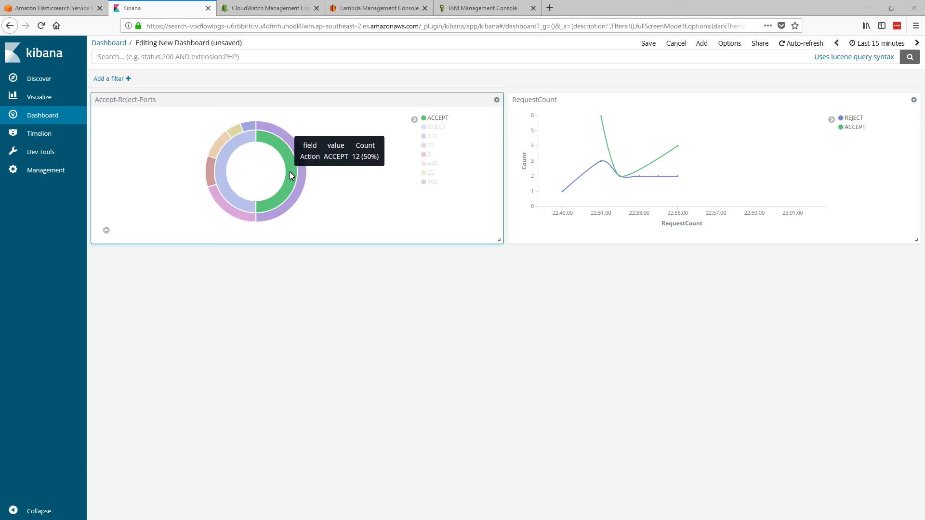
pyautogui.click(290, 173)
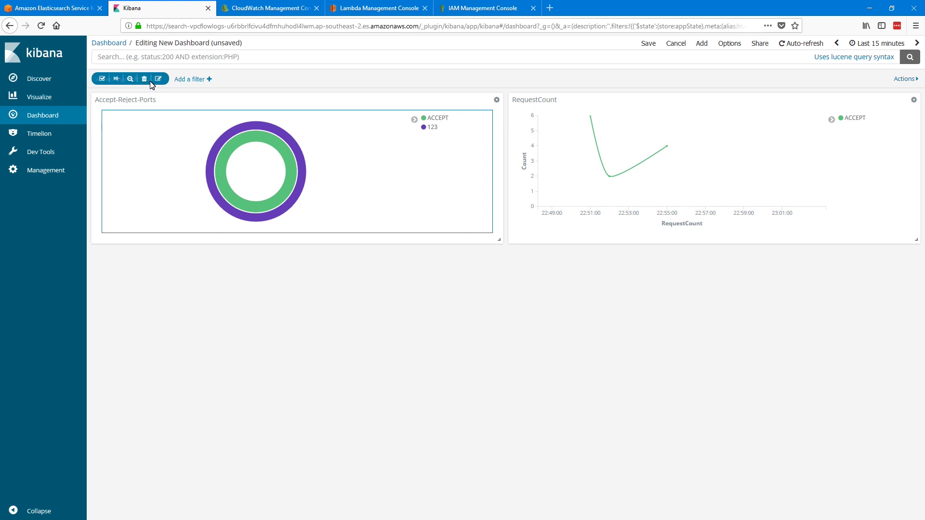
pyautogui.click(143, 79)
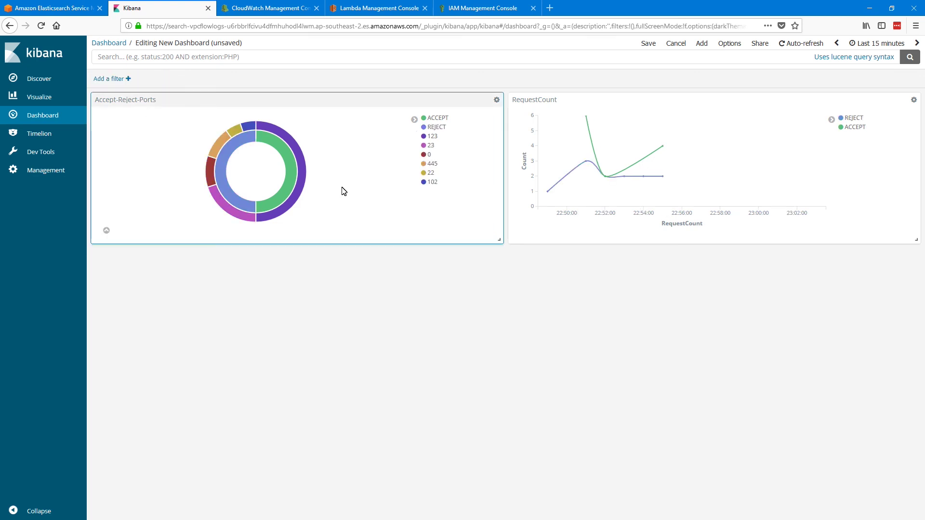
# - Filter the dashboard by the REJECT slice of the Accept-Reject-Ports chart
pyautogui.moveTo(236, 198)
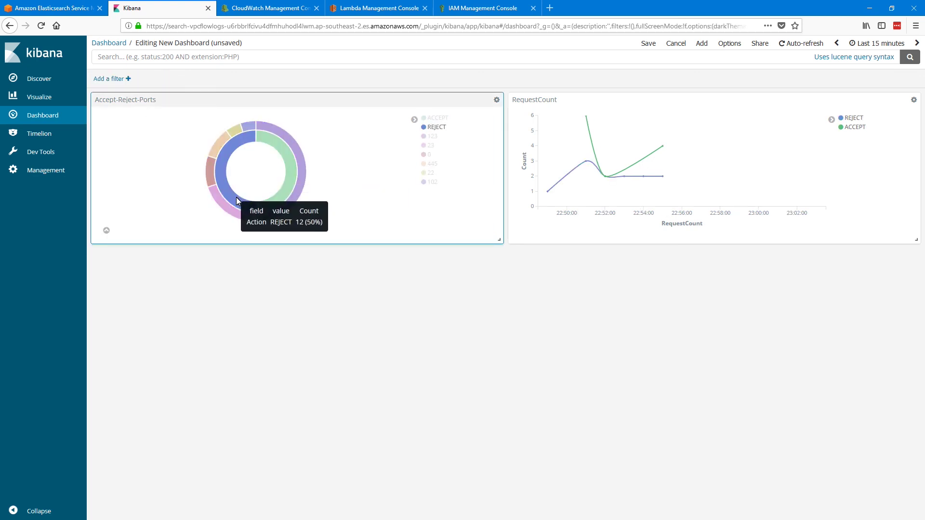
pyautogui.click(230, 153)
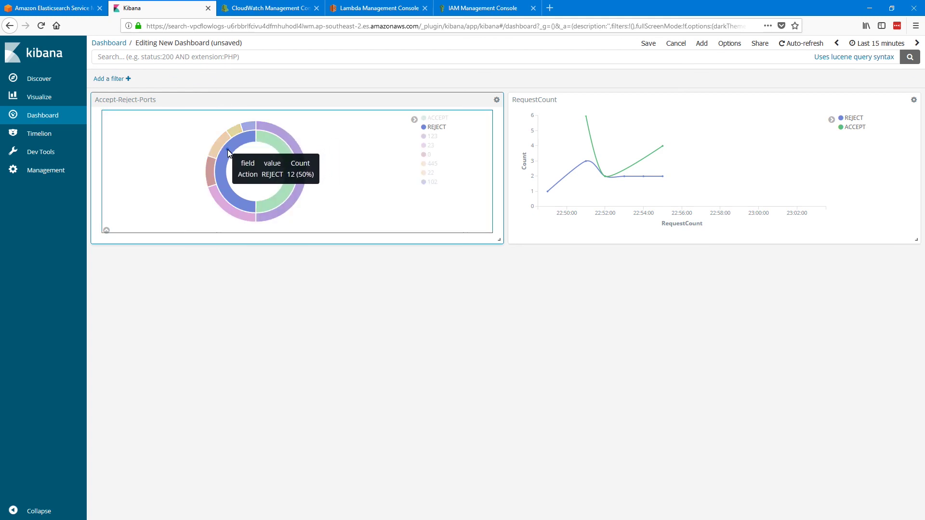
pyautogui.moveTo(596, 122)
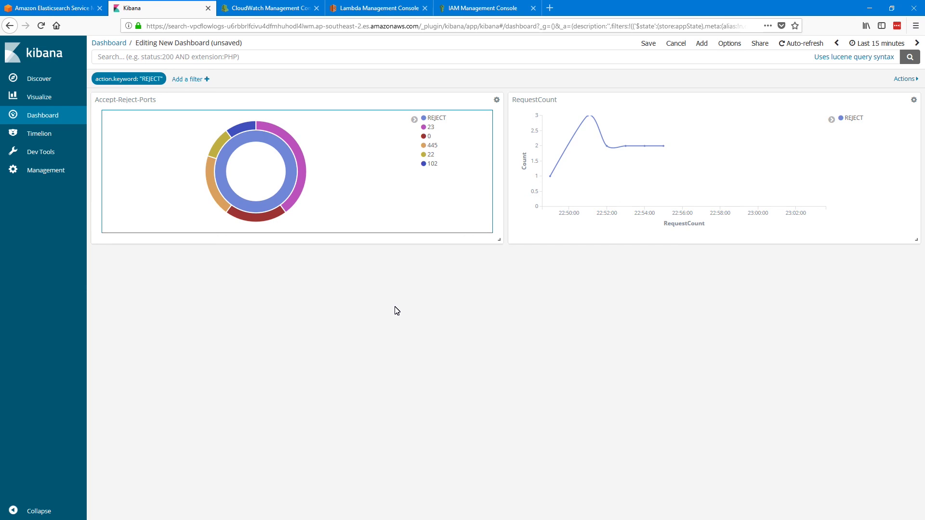
# - Save the dashboard with the title MyCustomDashboard, leaving the description empty and the time not stored
pyautogui.click(646, 50)
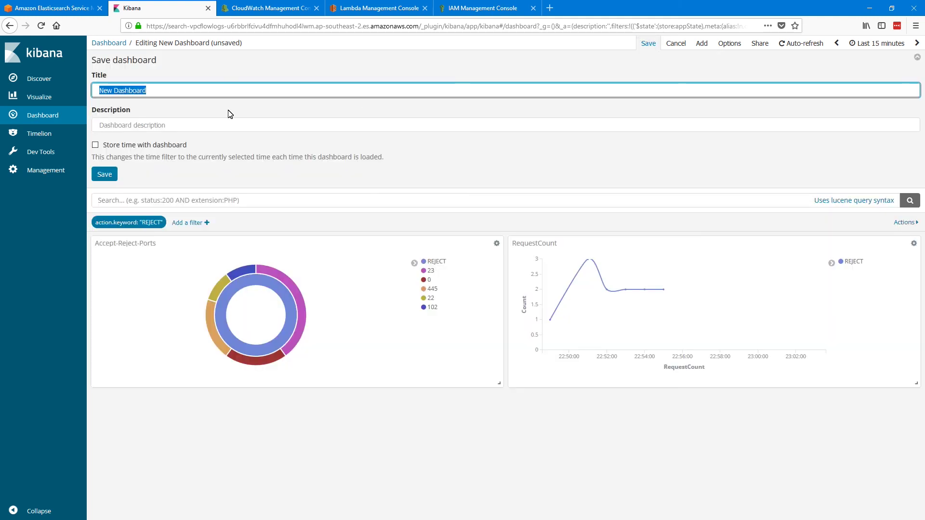
pyautogui.write('MyCusto')
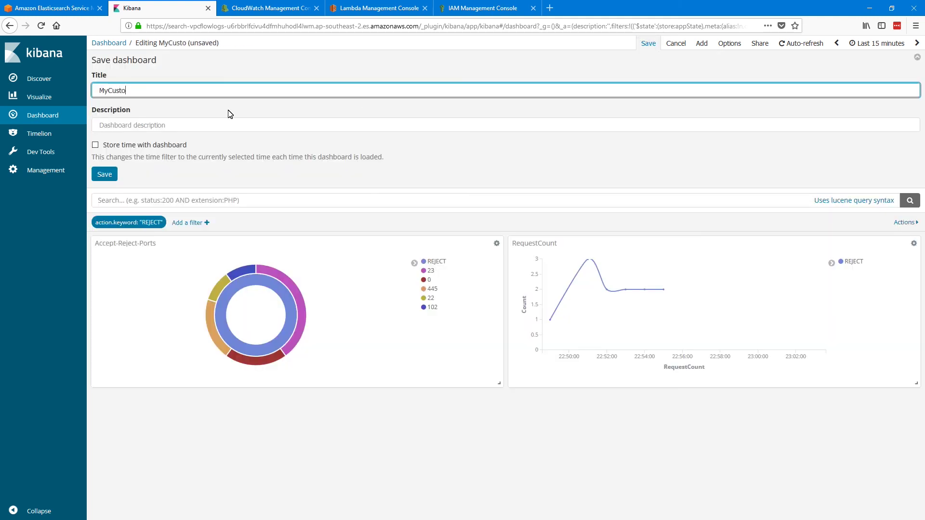
pyautogui.write('mDashbo')
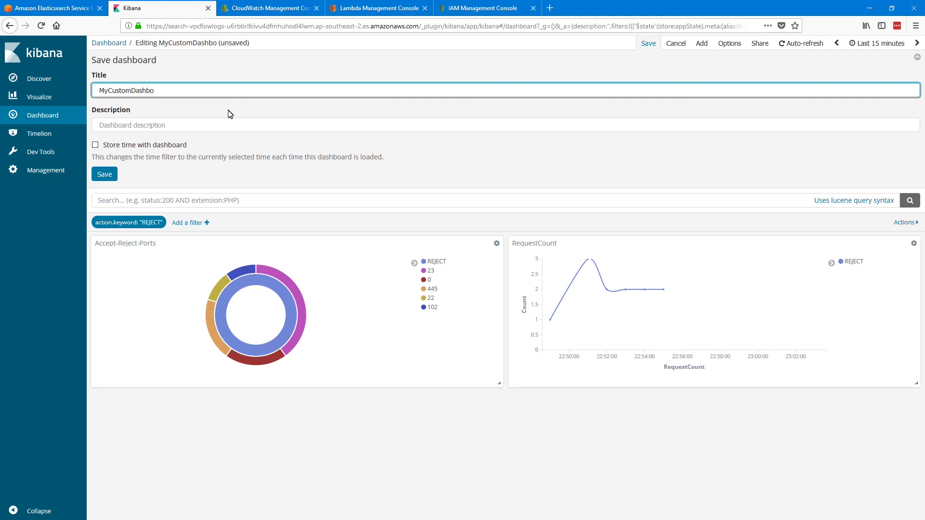
pyautogui.write('ard')
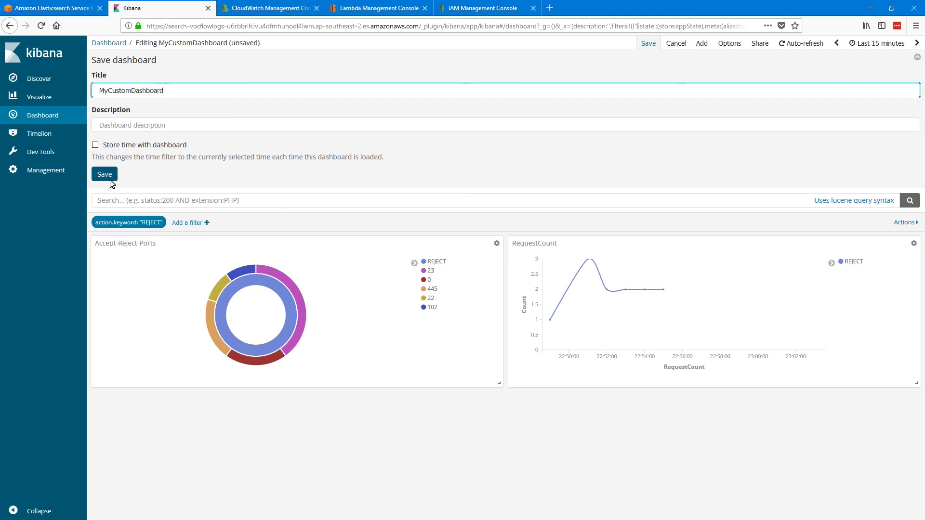
pyautogui.click(105, 174)
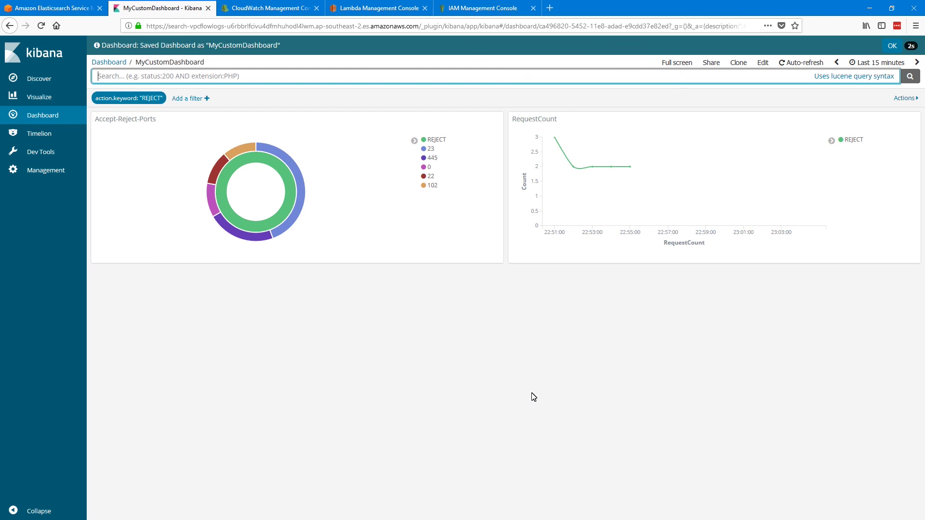
# - Return to the list of saved dashboards and reopen MyCustomDashboard
pyautogui.click(42, 117)
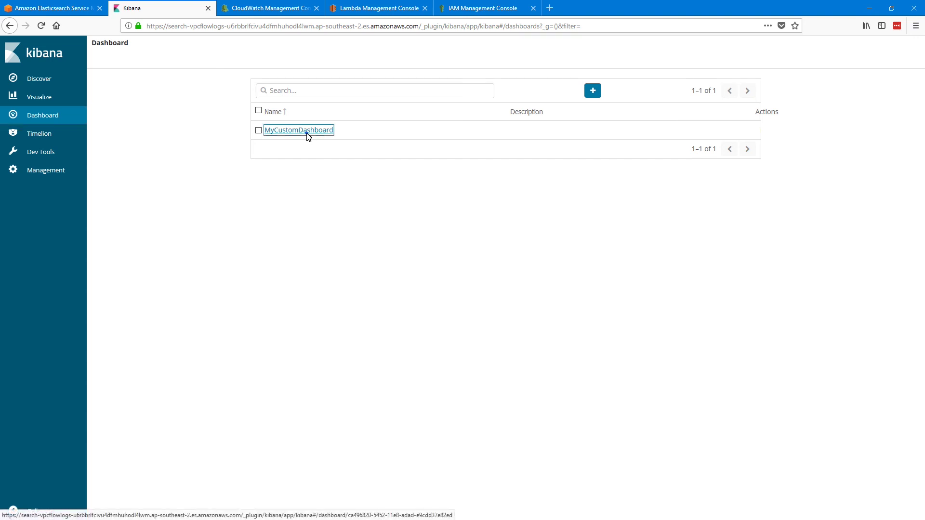
pyautogui.click(307, 132)
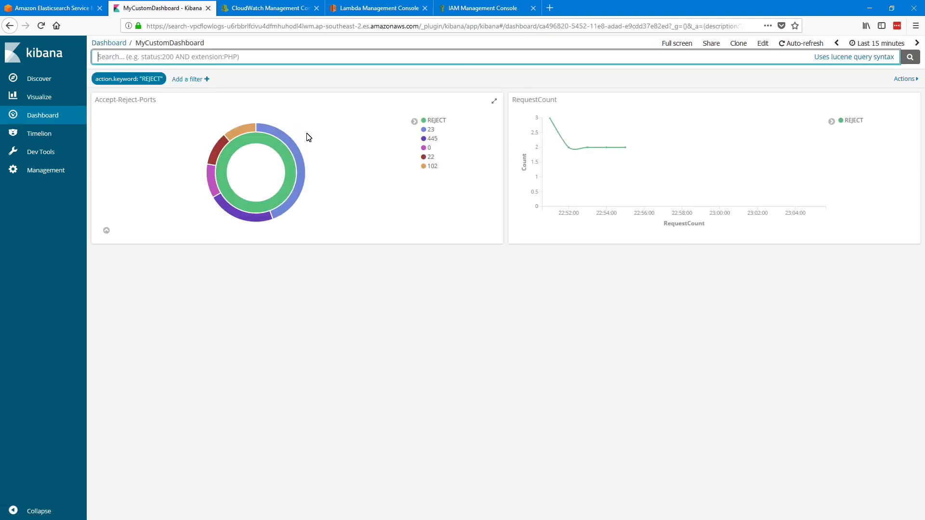